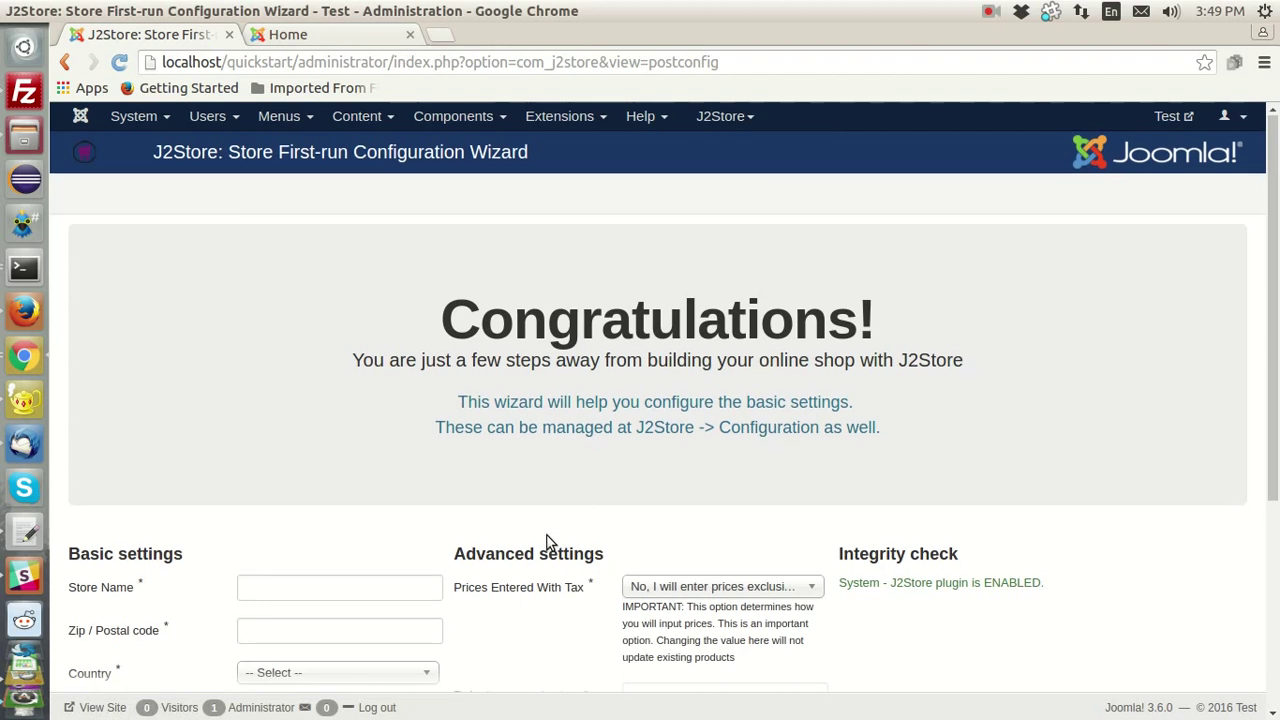
# Enter Jewel shop as the store name and fill in the store's postal code.
pyautogui.click(386, 396)
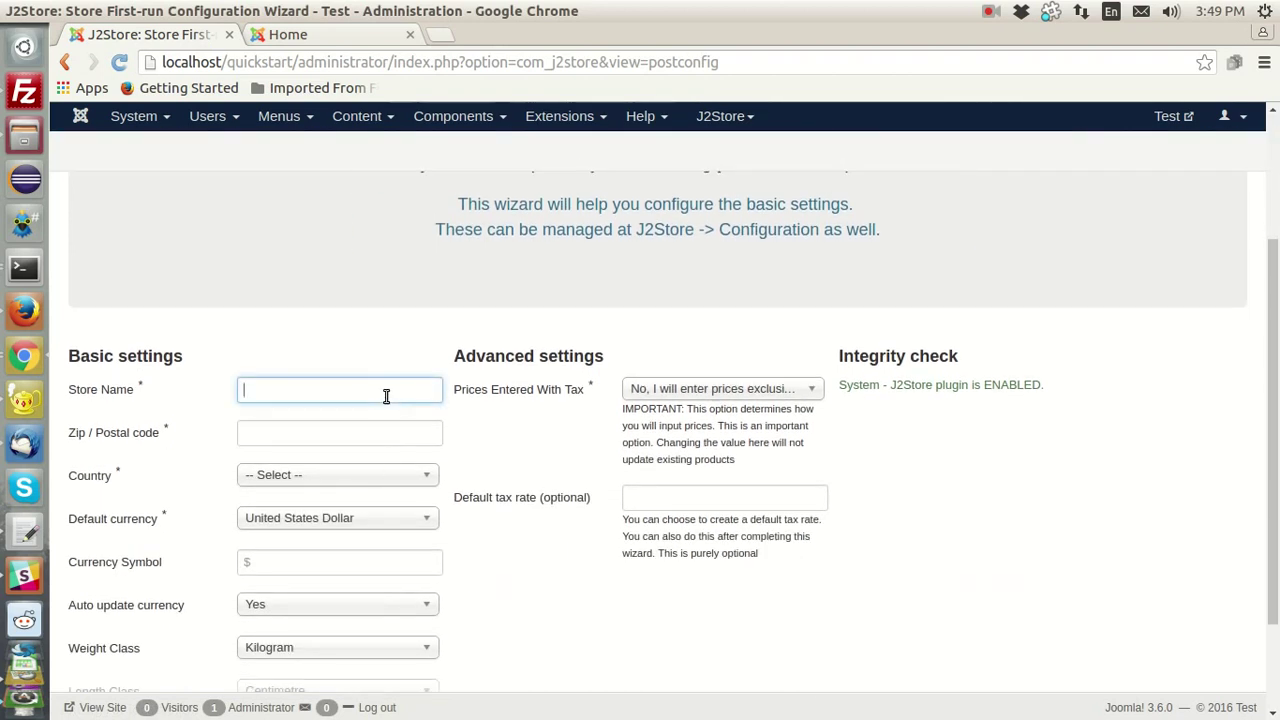
pyautogui.write('Quickstar')
pyautogui.hotkey('ctrl', 'a')
pyautogui.press('BackSpace')
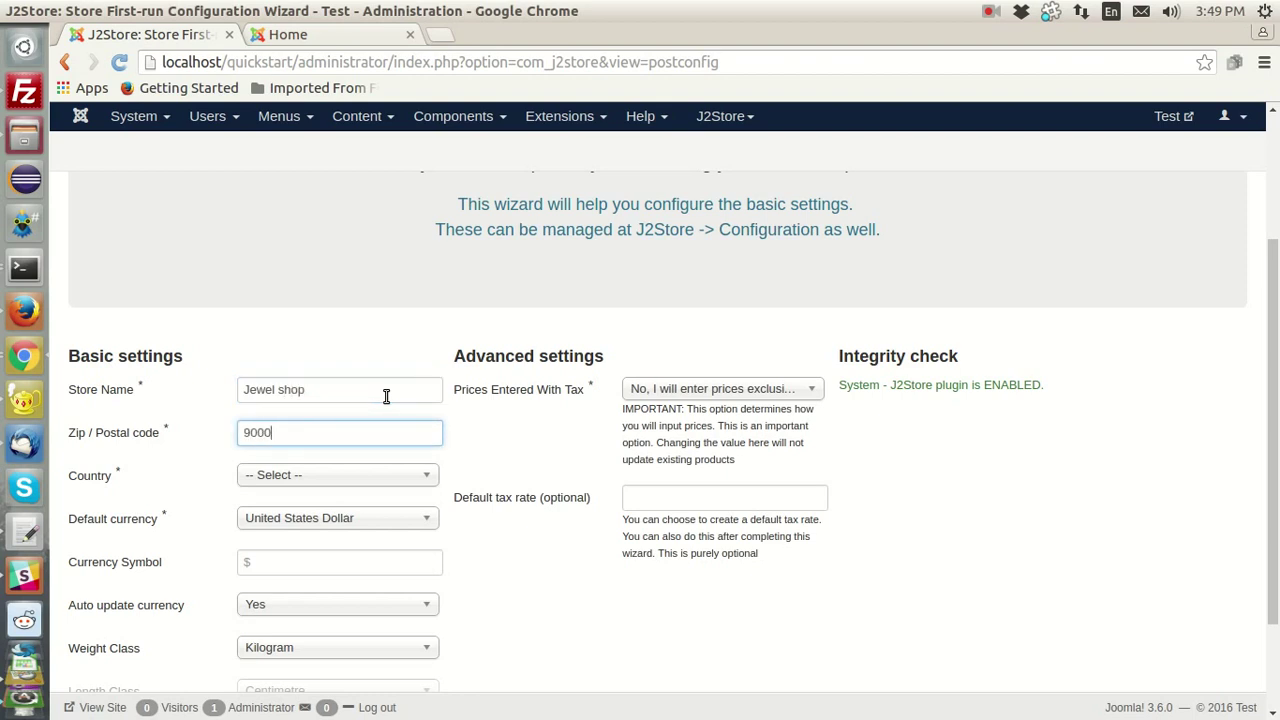
# Set the store's country to United States in the basic settings.
pyautogui.press('Tab')
pyautogui.write('unite')
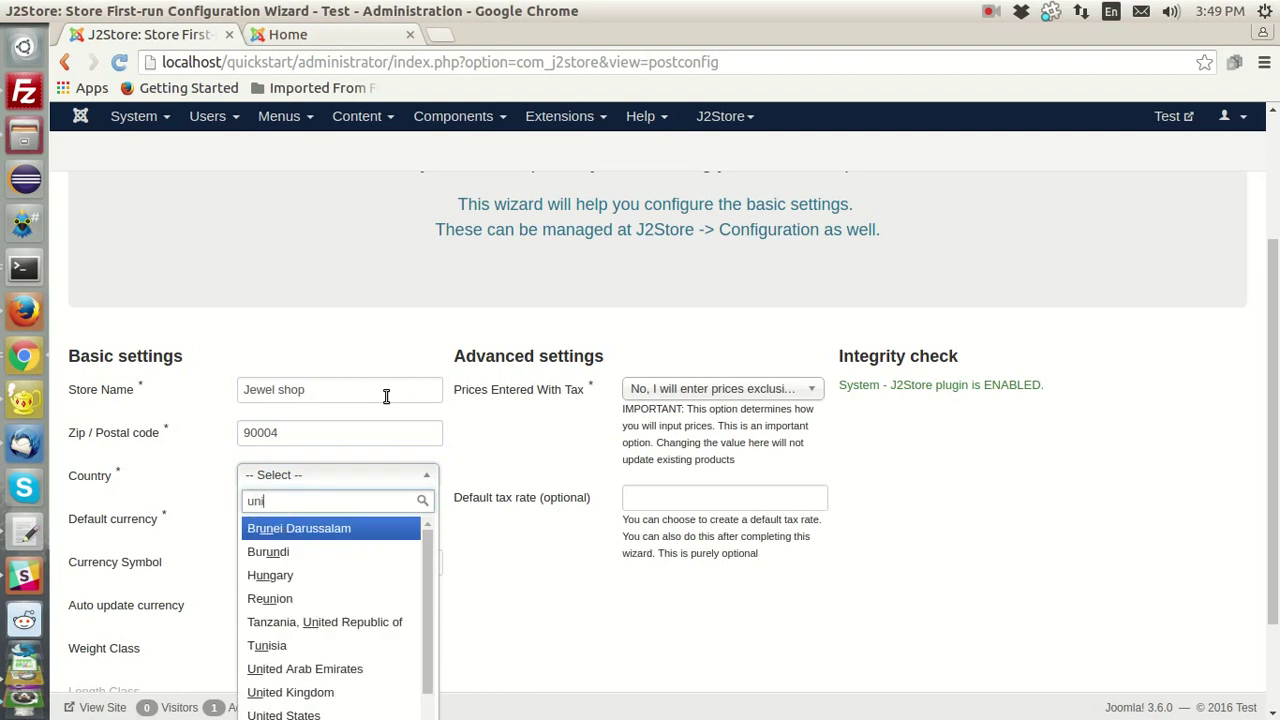
pyautogui.press('Down')
pyautogui.press('Down')
pyautogui.press('Down')
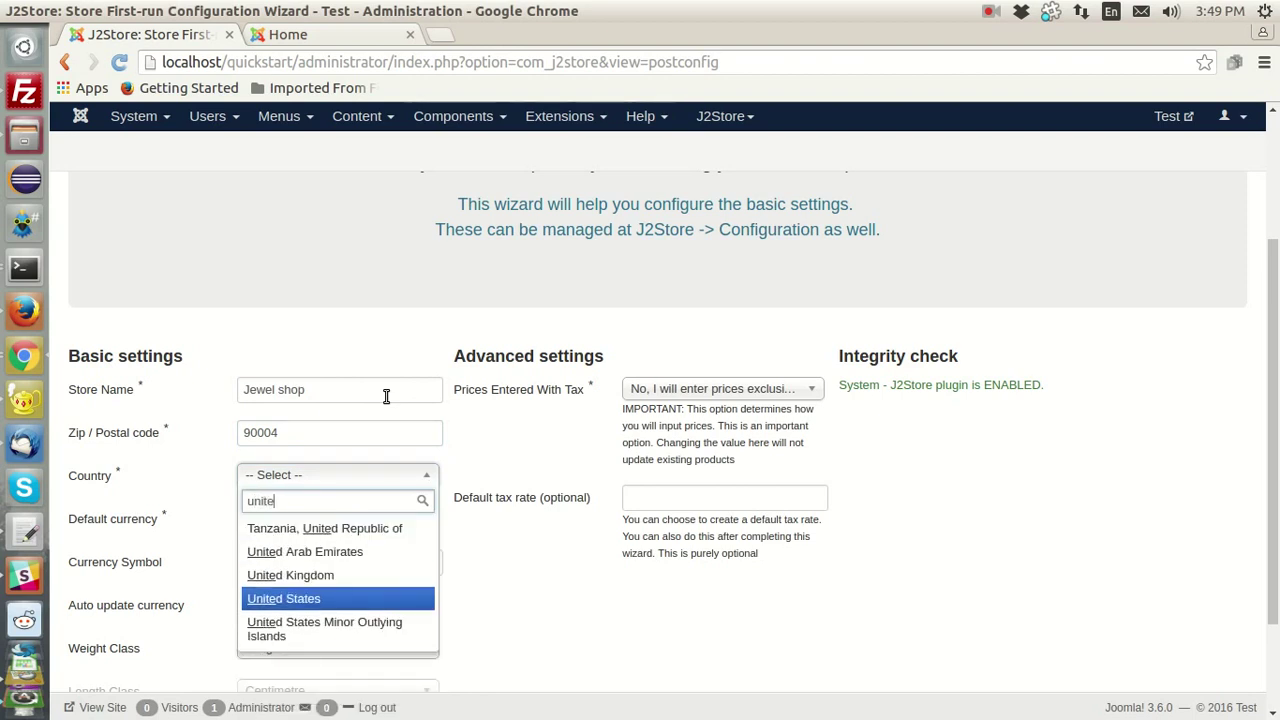
pyautogui.press('Return')
# Enter $ as the currency symbol, then save the first-run configuration and proceed.
pyautogui.press('Tab')
pyautogui.press('Tab')
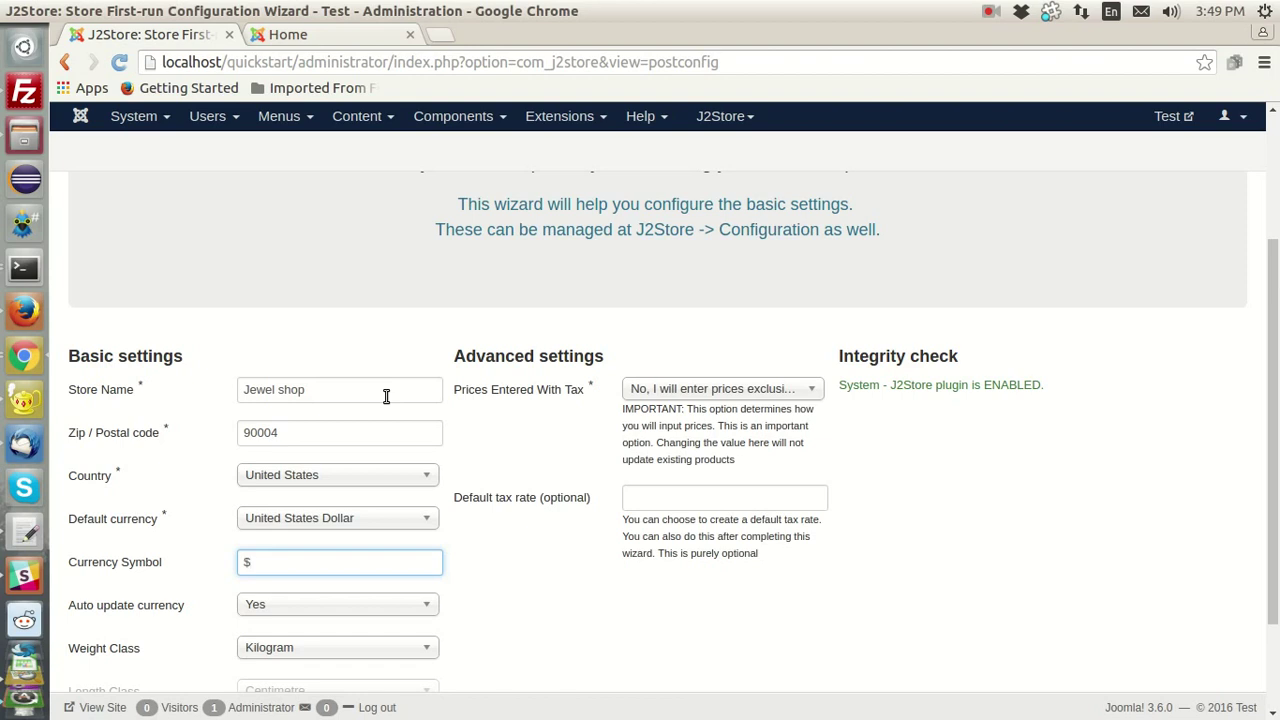
pyautogui.scroll(-3, 386, 396)
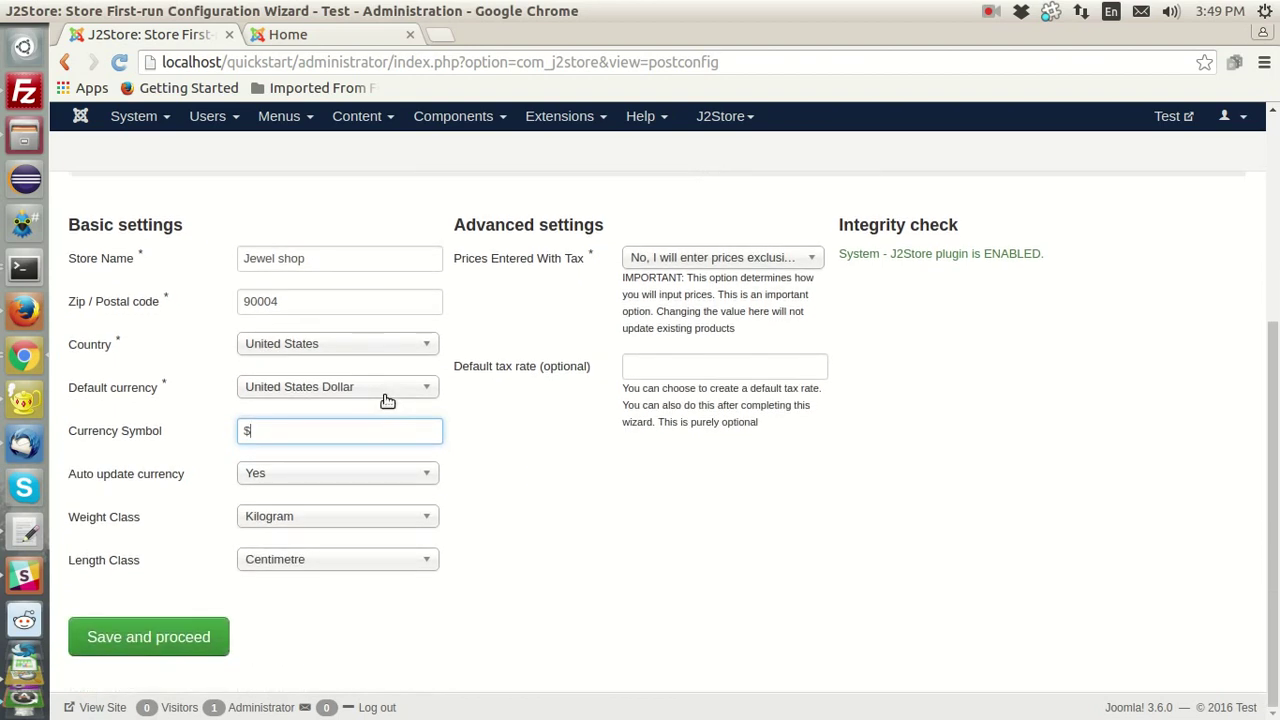
pyautogui.scroll(3, 386, 396)
pyautogui.scroll(-3, 386, 396)
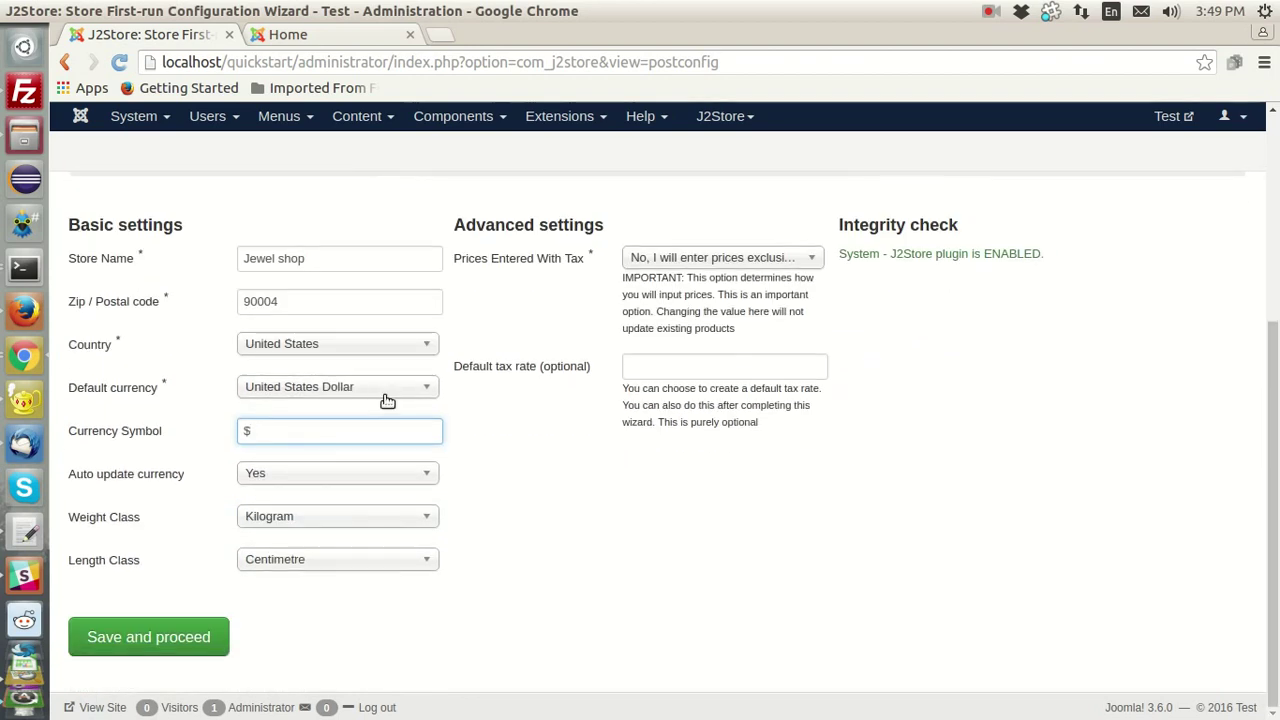
pyautogui.click(183, 640)
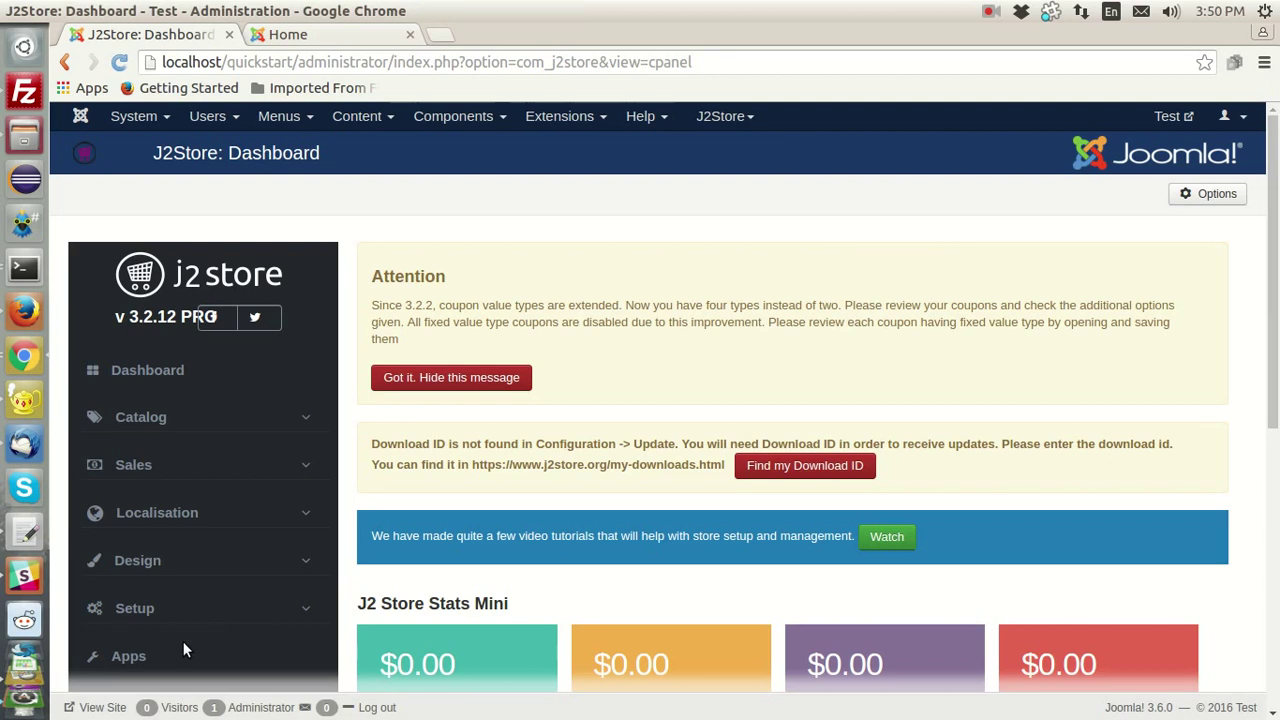
# Create a new article category titled Jewels, then save and close it.
pyautogui.click(389, 121)
pyautogui.moveTo(380, 169)
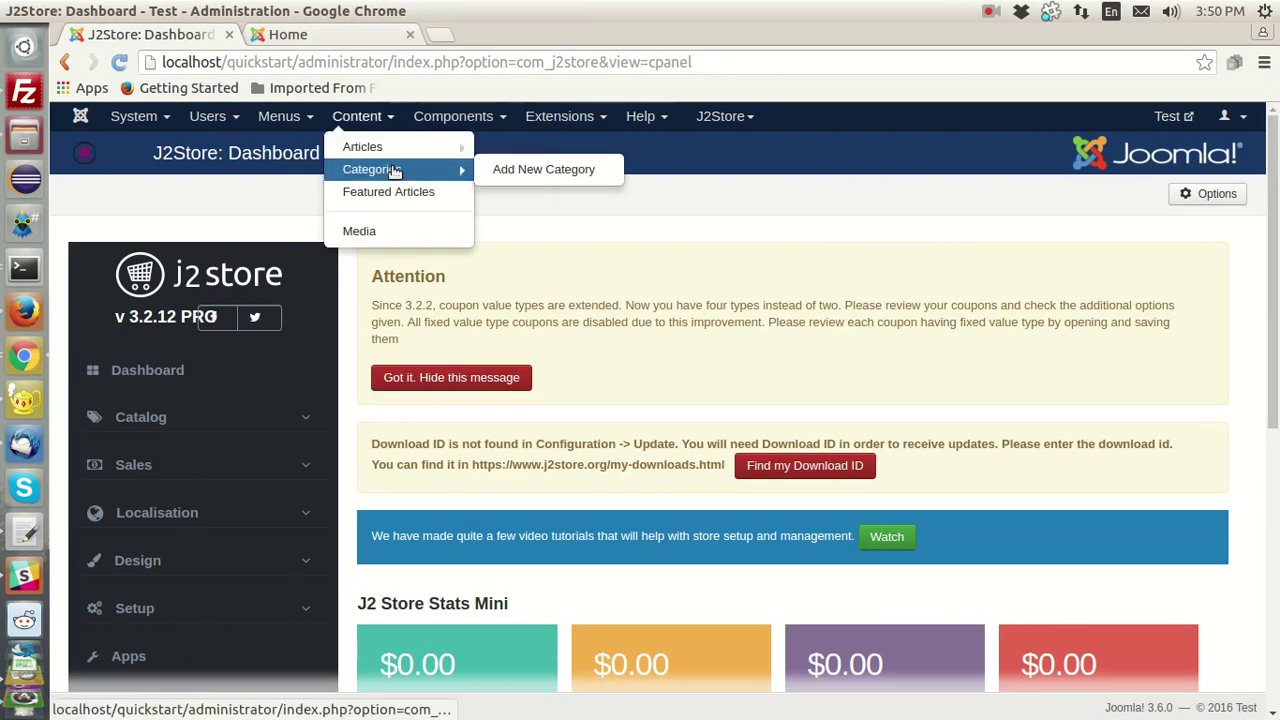
pyautogui.click(586, 174)
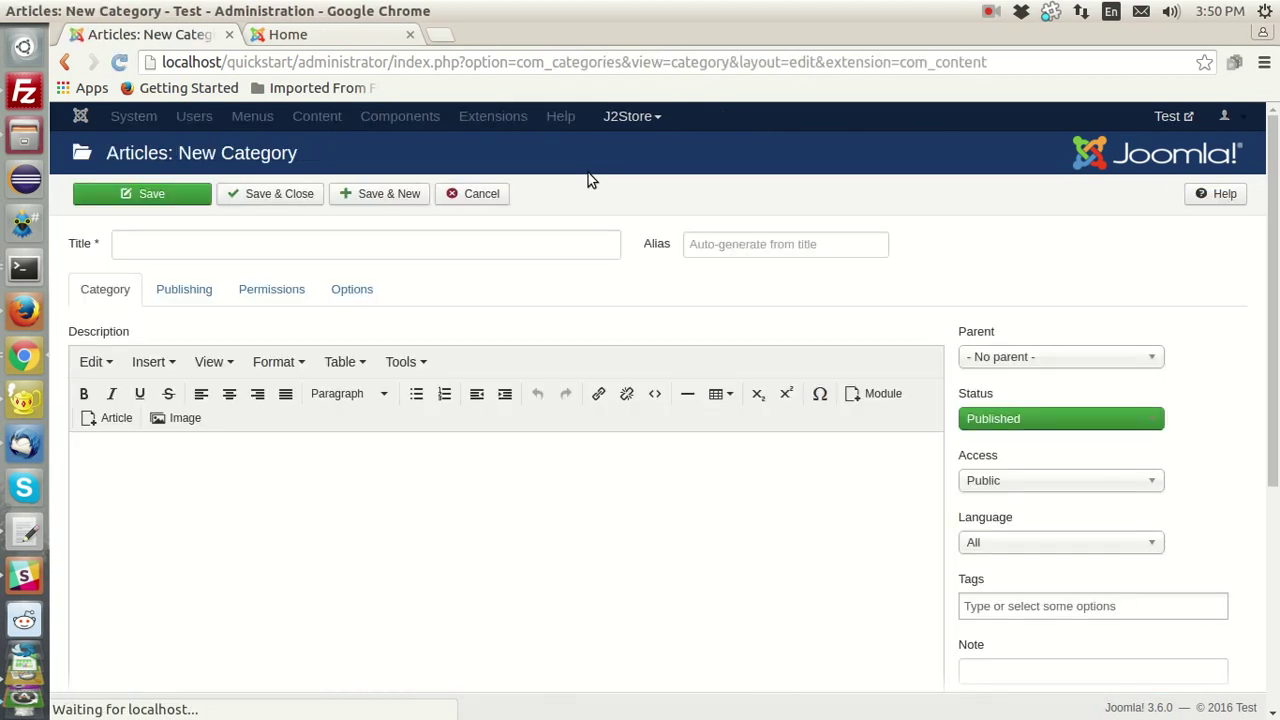
pyautogui.click(557, 243)
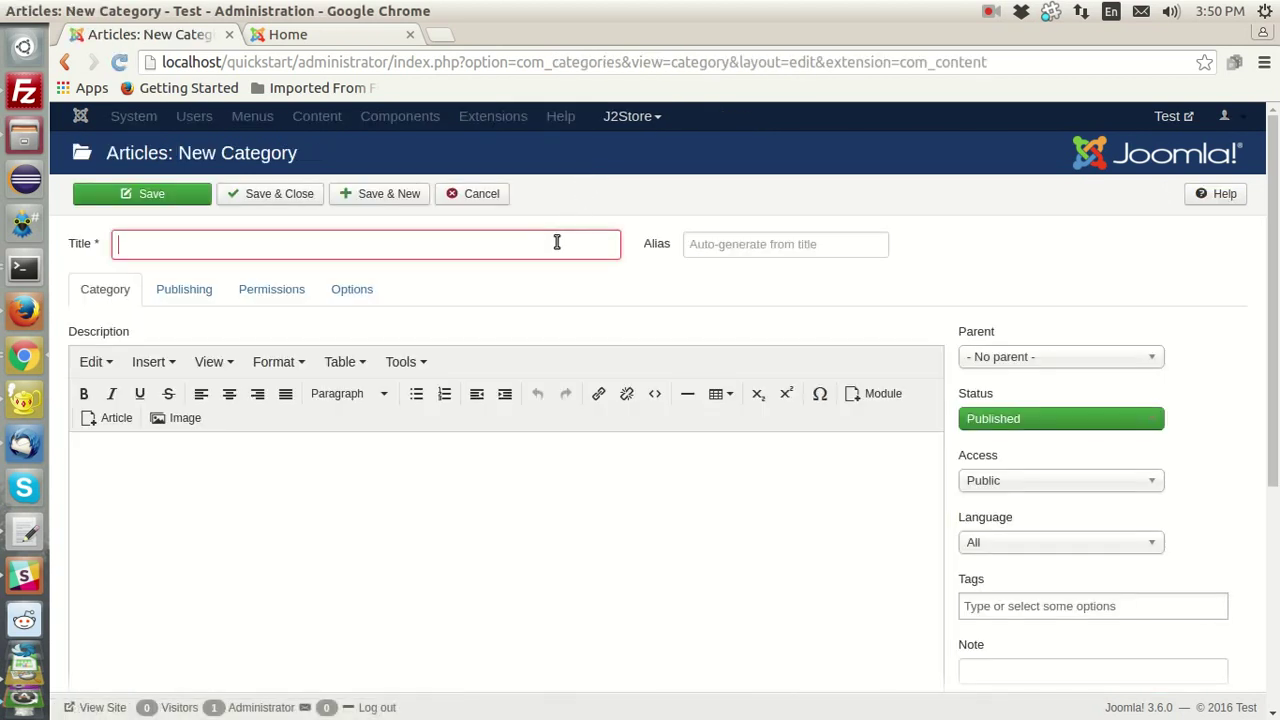
pyautogui.write('Jewels')
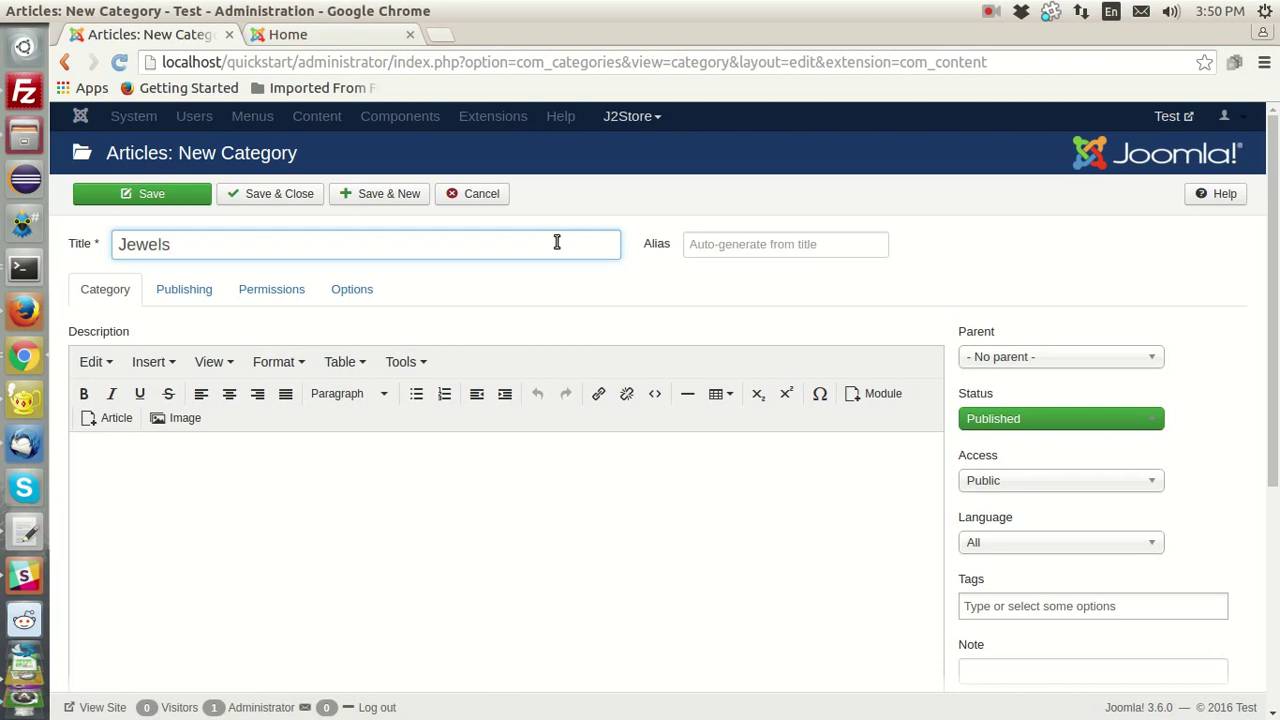
pyautogui.click(263, 194)
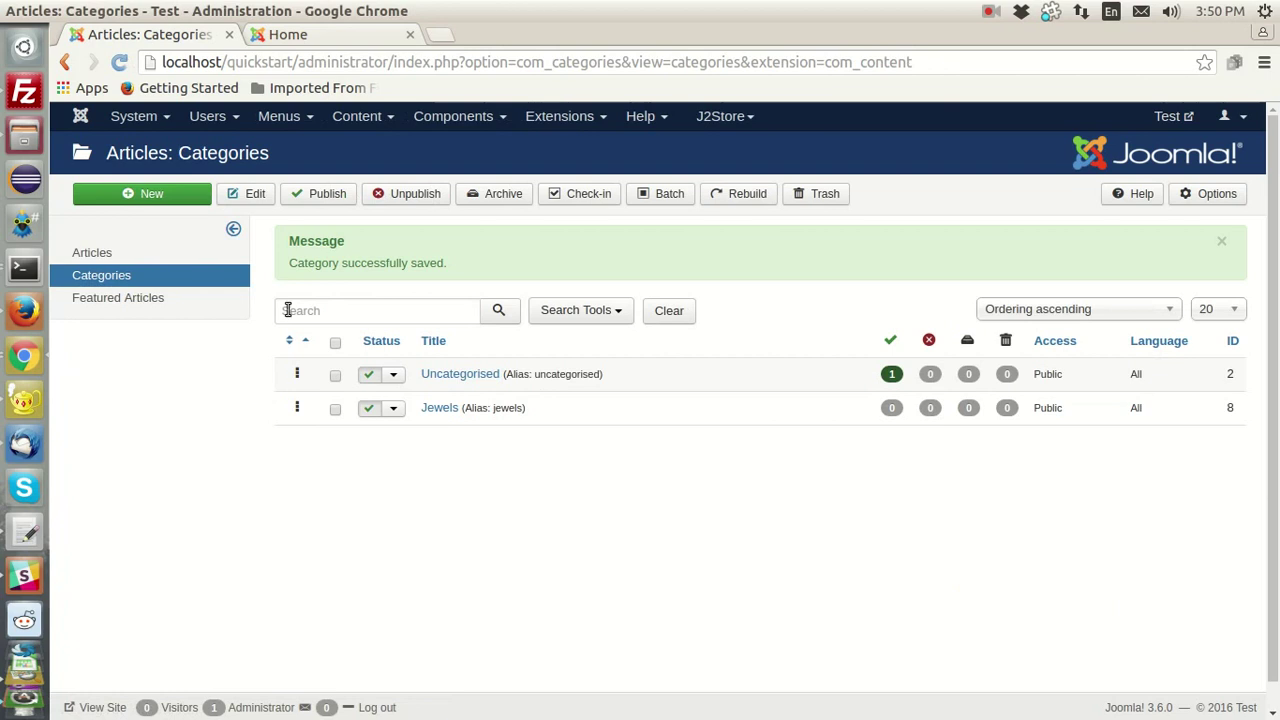
# Start a new article and title it Earing.
pyautogui.click(394, 119)
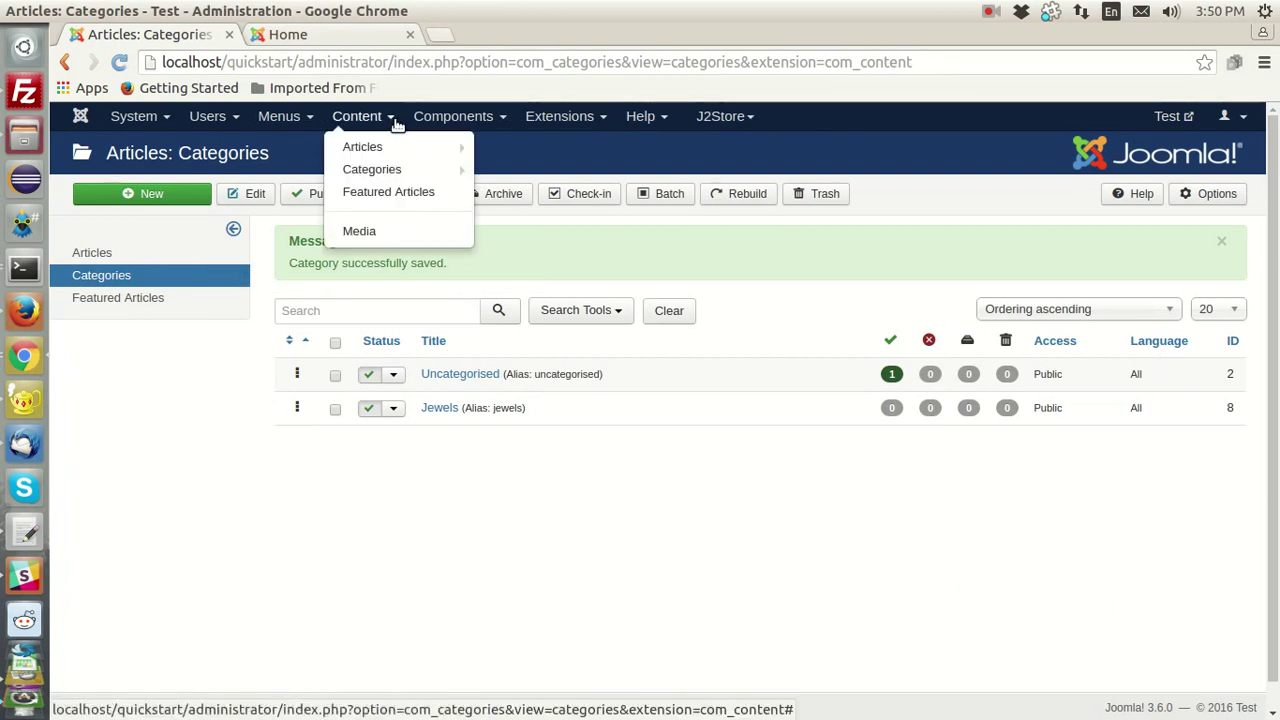
pyautogui.moveTo(400, 149)
pyautogui.click(495, 143)
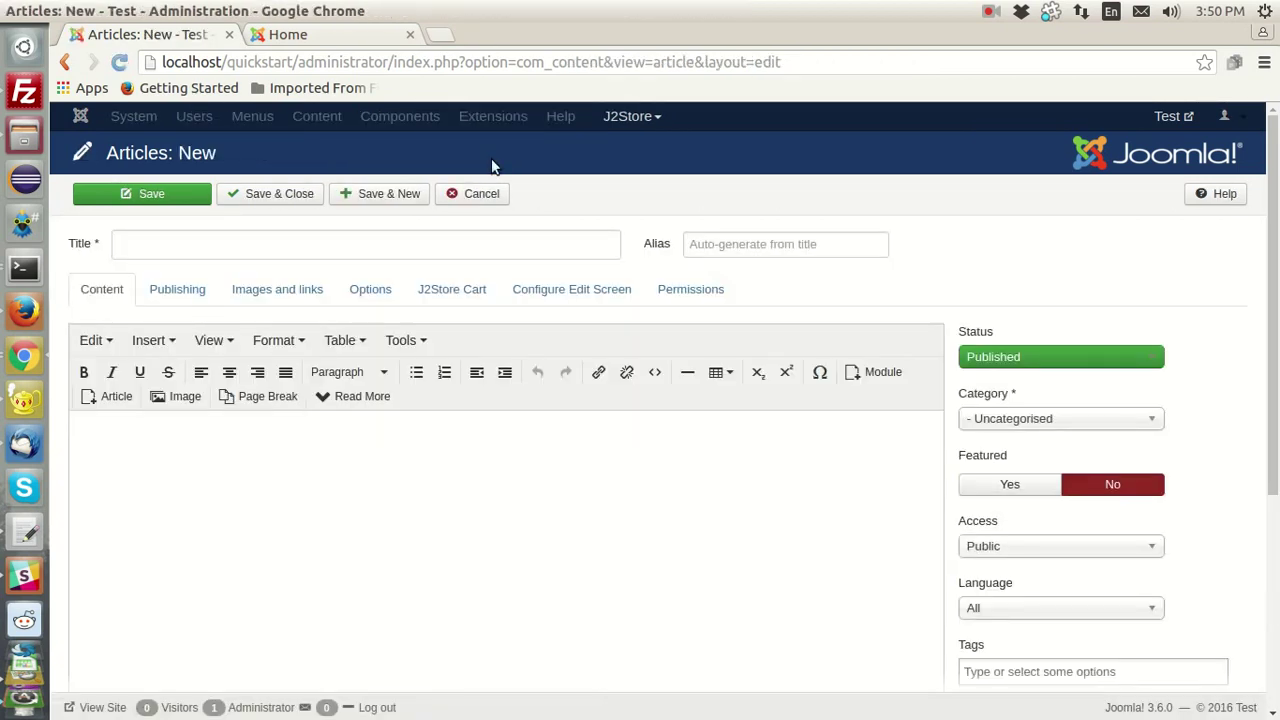
pyautogui.click(481, 241)
pyautogui.write('Earing')
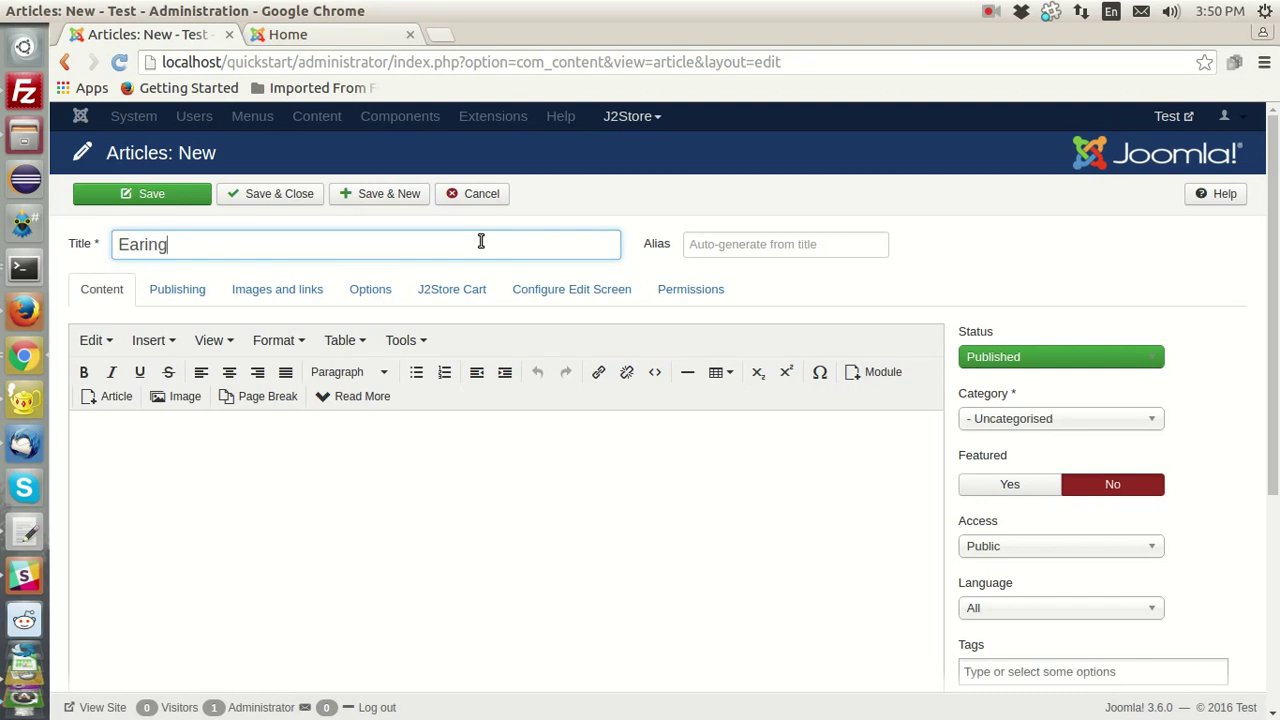
# Set the article to be treated as a product in its J2Store Cart settings and save it to continue.
pyautogui.click(458, 287)
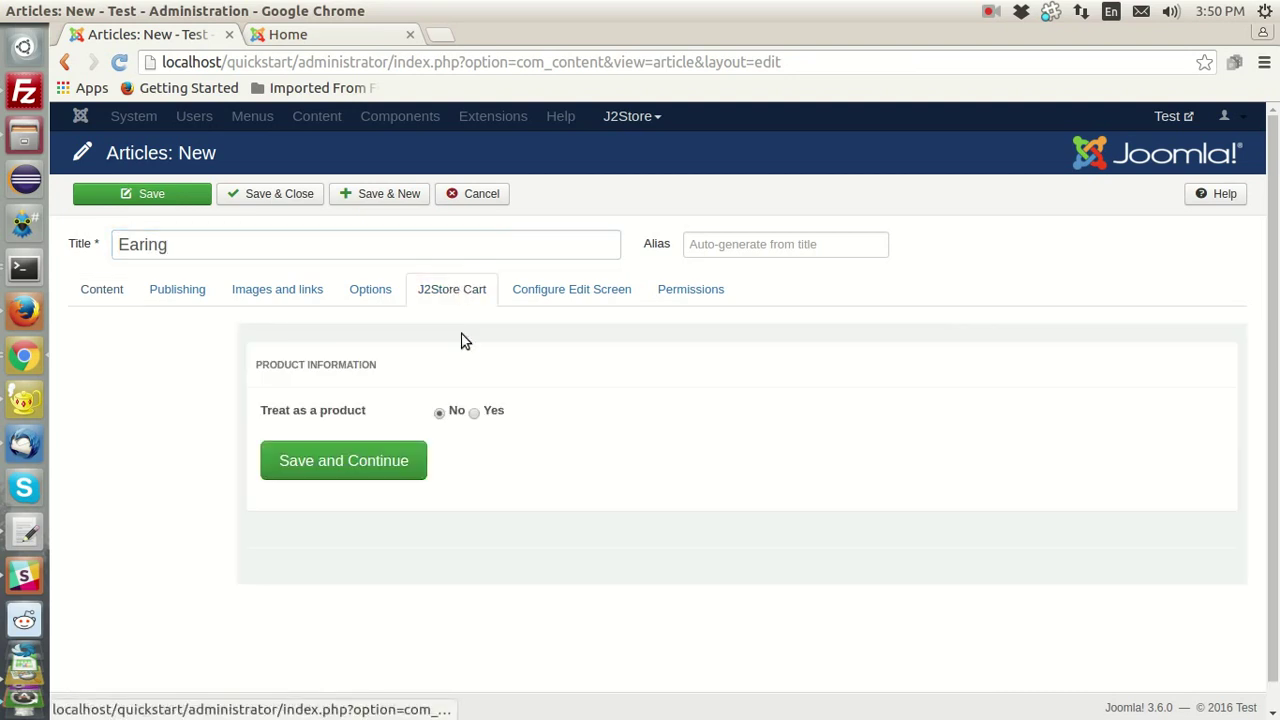
pyautogui.click(476, 411)
pyautogui.click(410, 499)
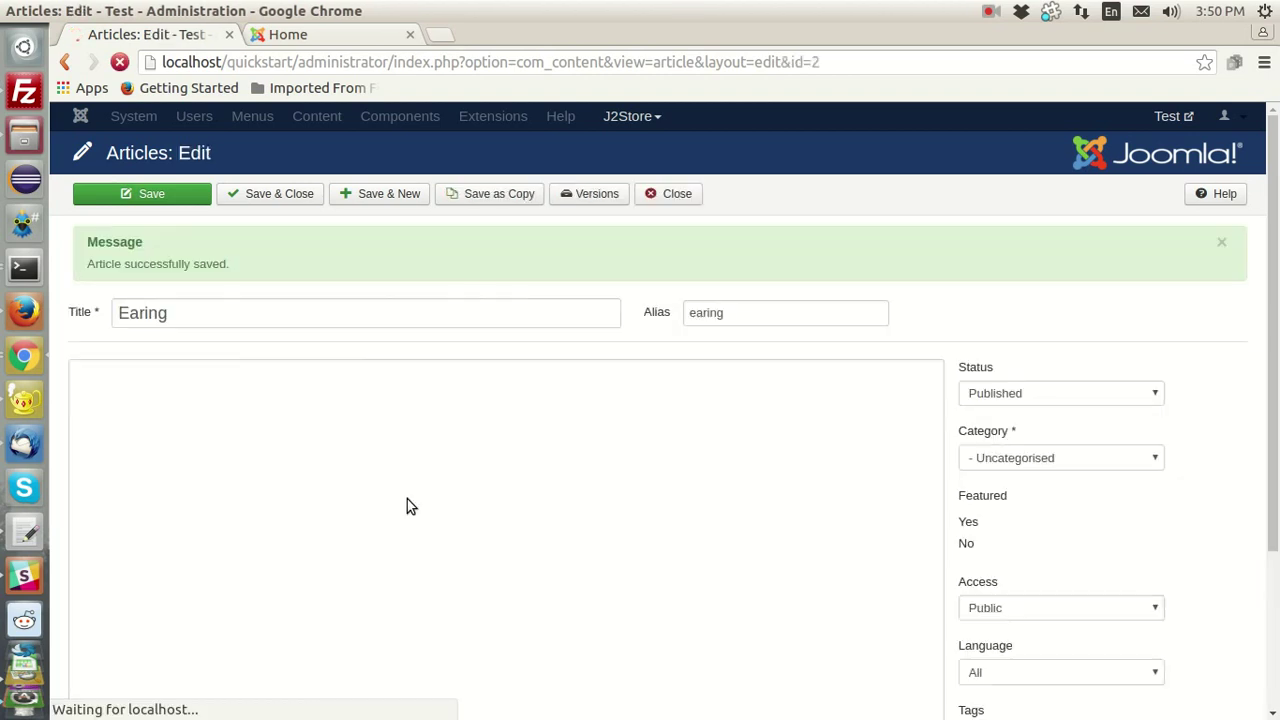
# Set the product's regular price to $150 and create an advanced price of $100 for the Public customer group.
pyautogui.scroll(-10, 410, 503)
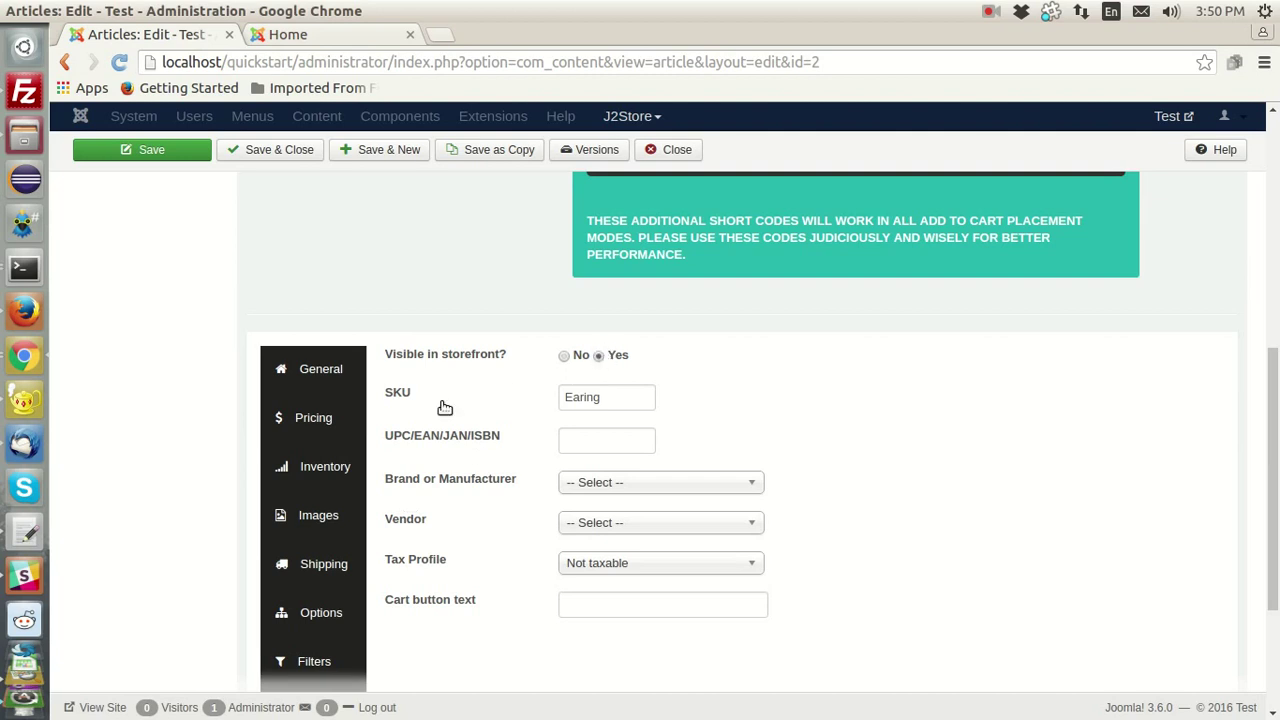
pyautogui.click(313, 417)
pyautogui.click(623, 361)
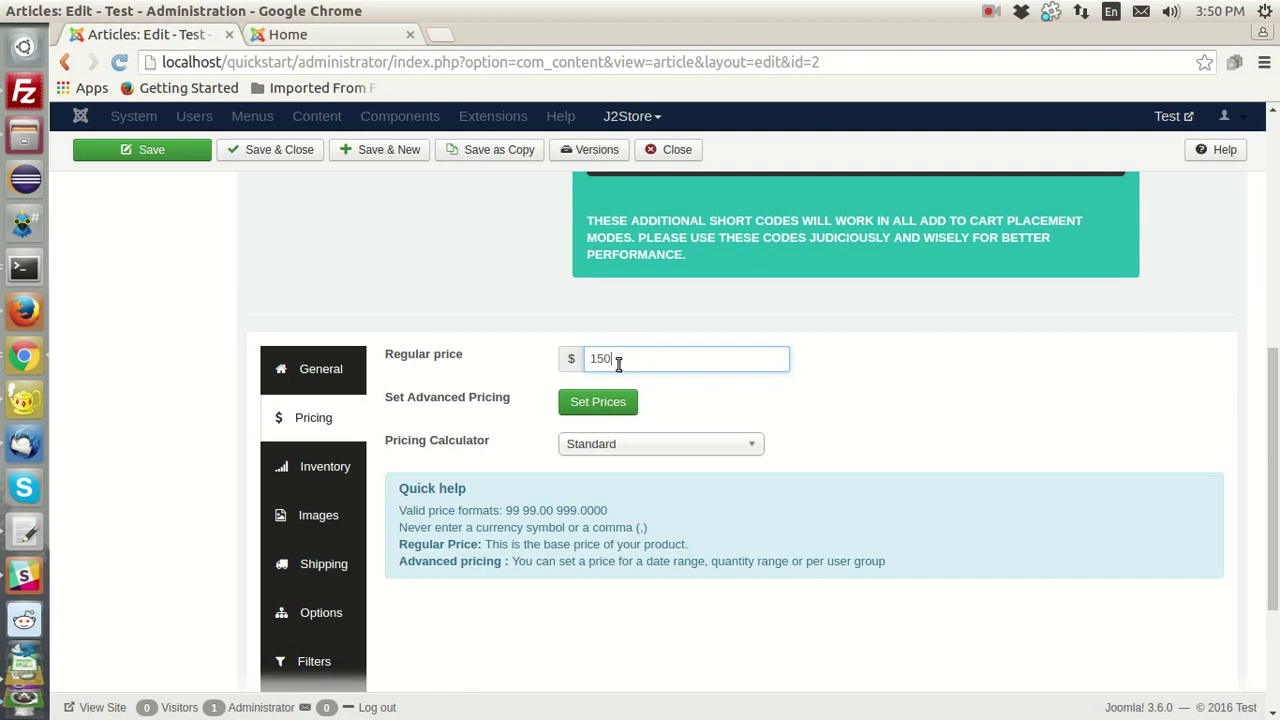
pyautogui.click(602, 401)
pyautogui.click(1002, 241)
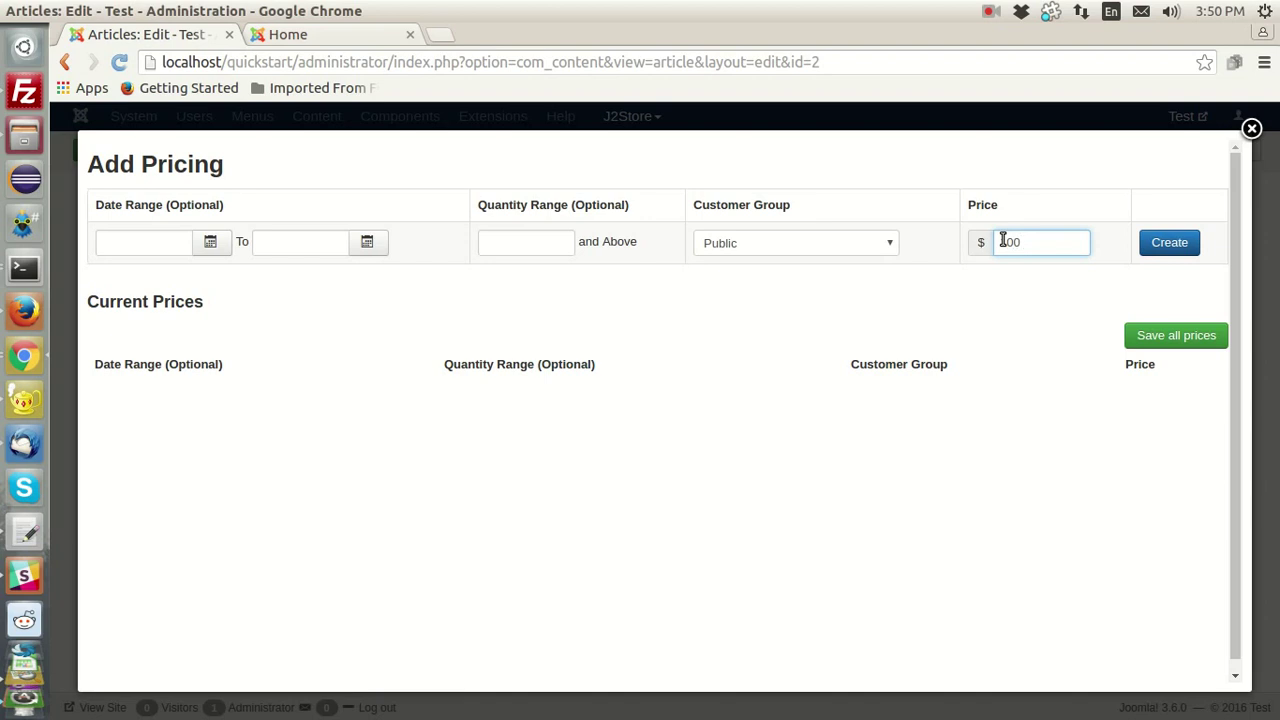
pyautogui.click(1170, 242)
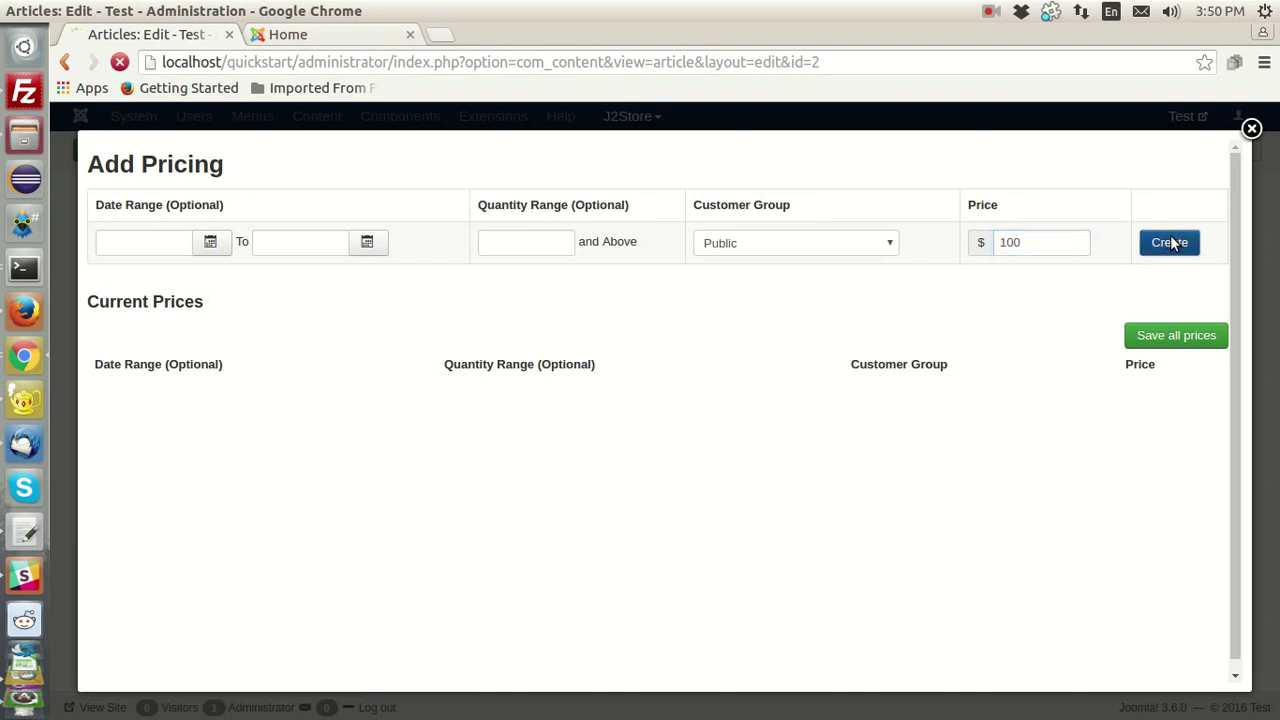
pyautogui.click(1252, 128)
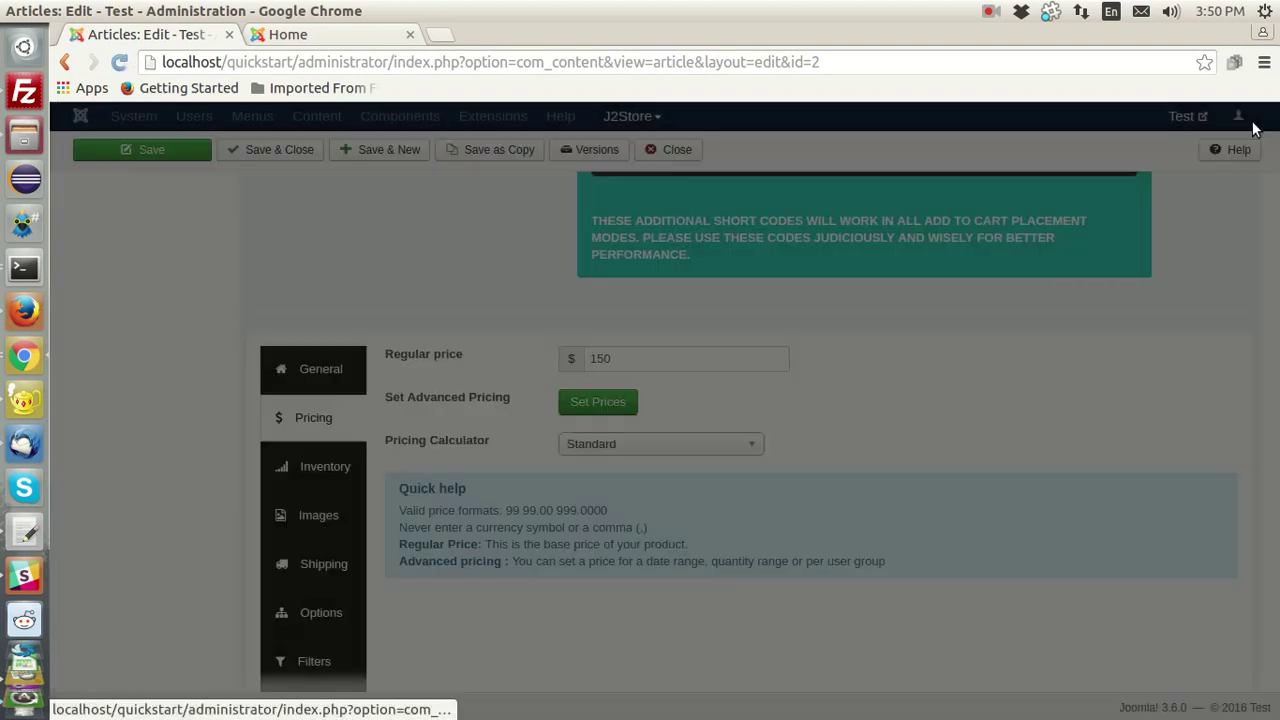
# Insert the pink "colorfull" earring picture from the root image folder as the product's thumbnail image.
pyautogui.click(330, 527)
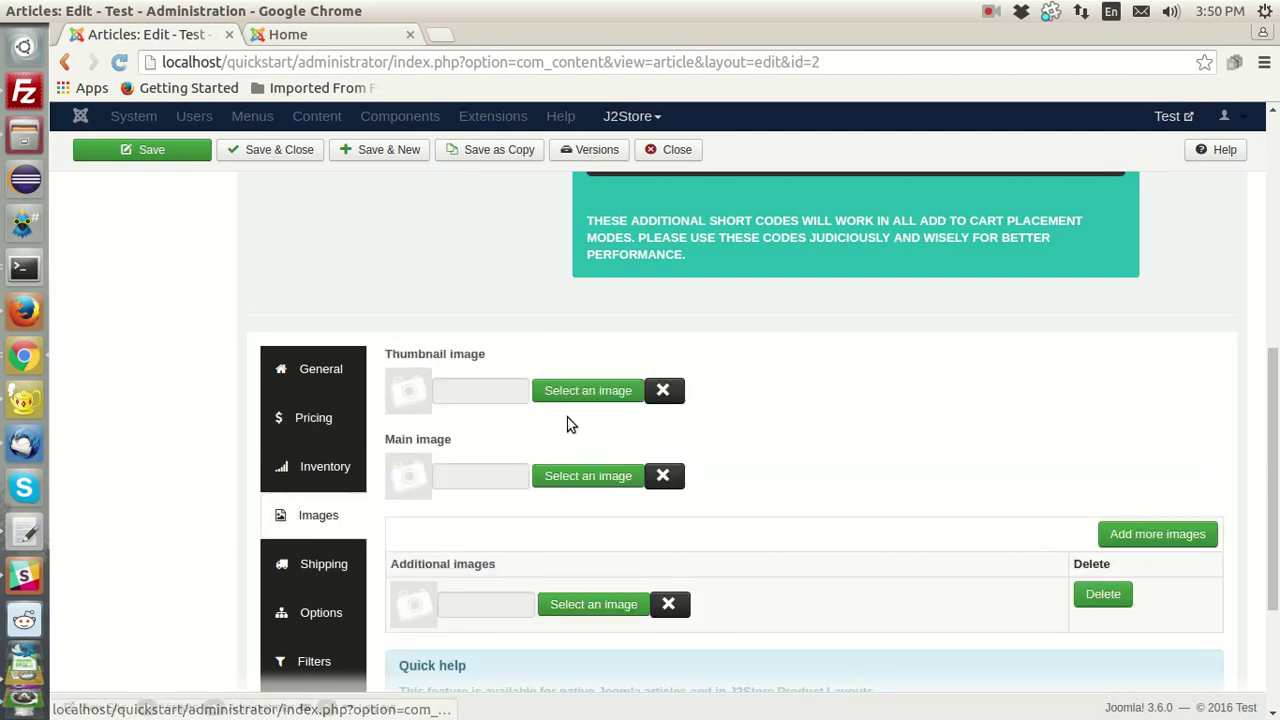
pyautogui.click(585, 391)
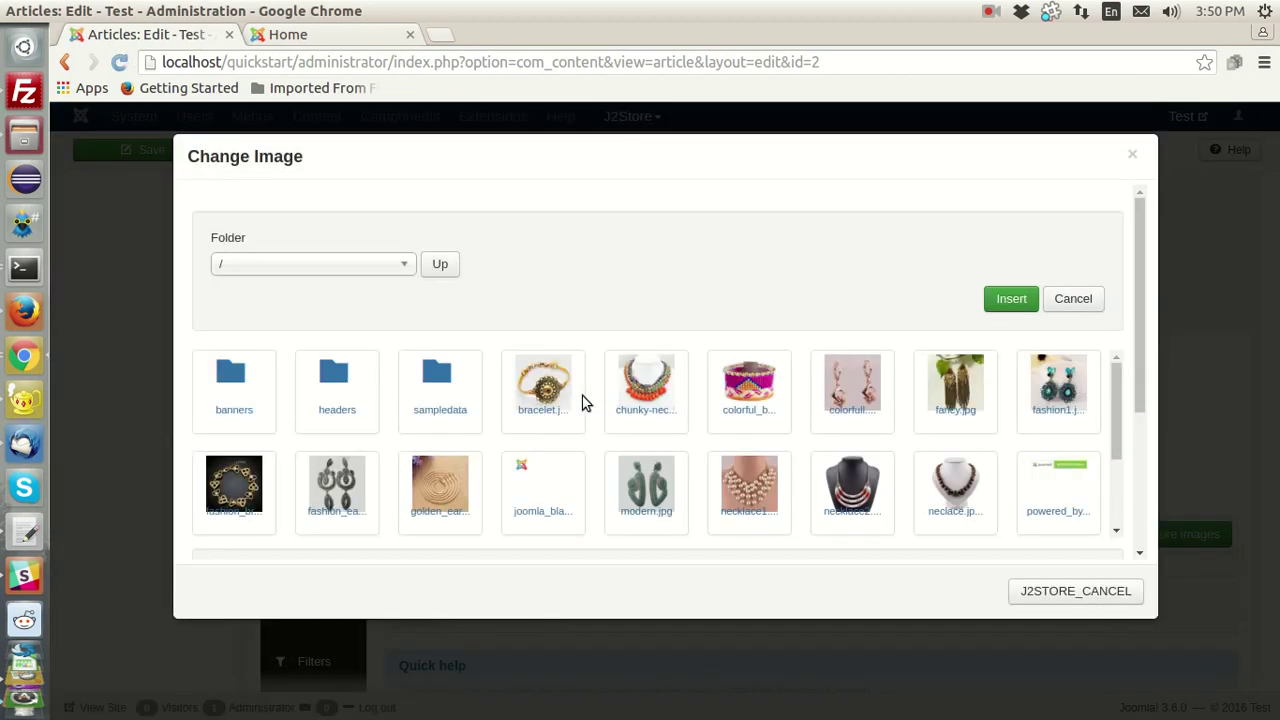
pyautogui.scroll(-1, 585, 403)
pyautogui.scroll(-2, 585, 403)
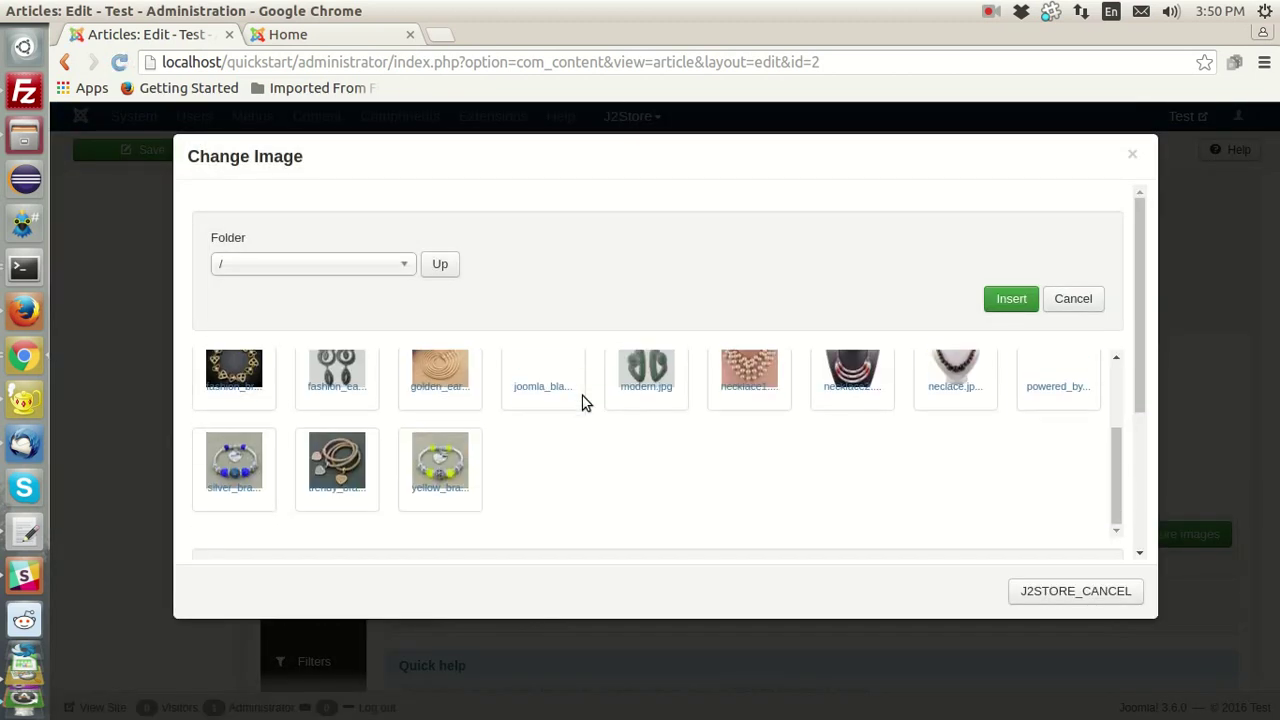
pyautogui.scroll(3, 585, 403)
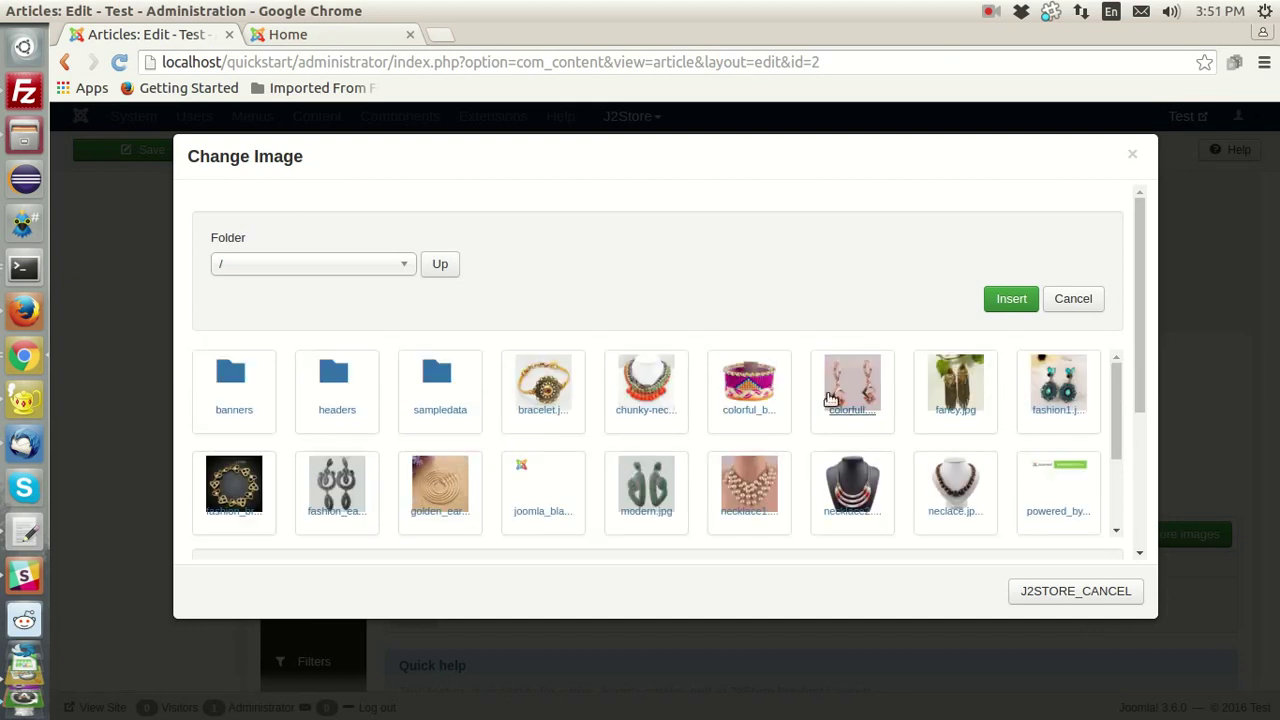
pyautogui.click(840, 405)
pyautogui.click(1011, 298)
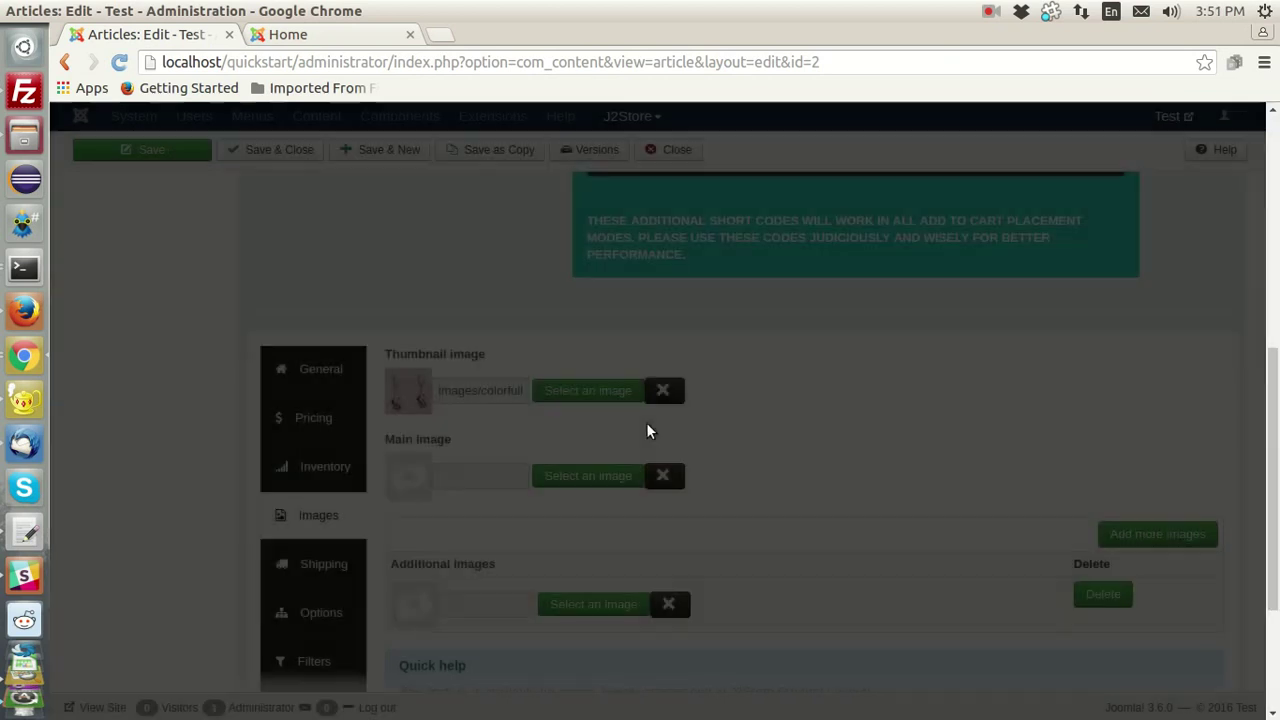
# Use the same "colorfull" earring picture as the product's main image.
pyautogui.click(577, 476)
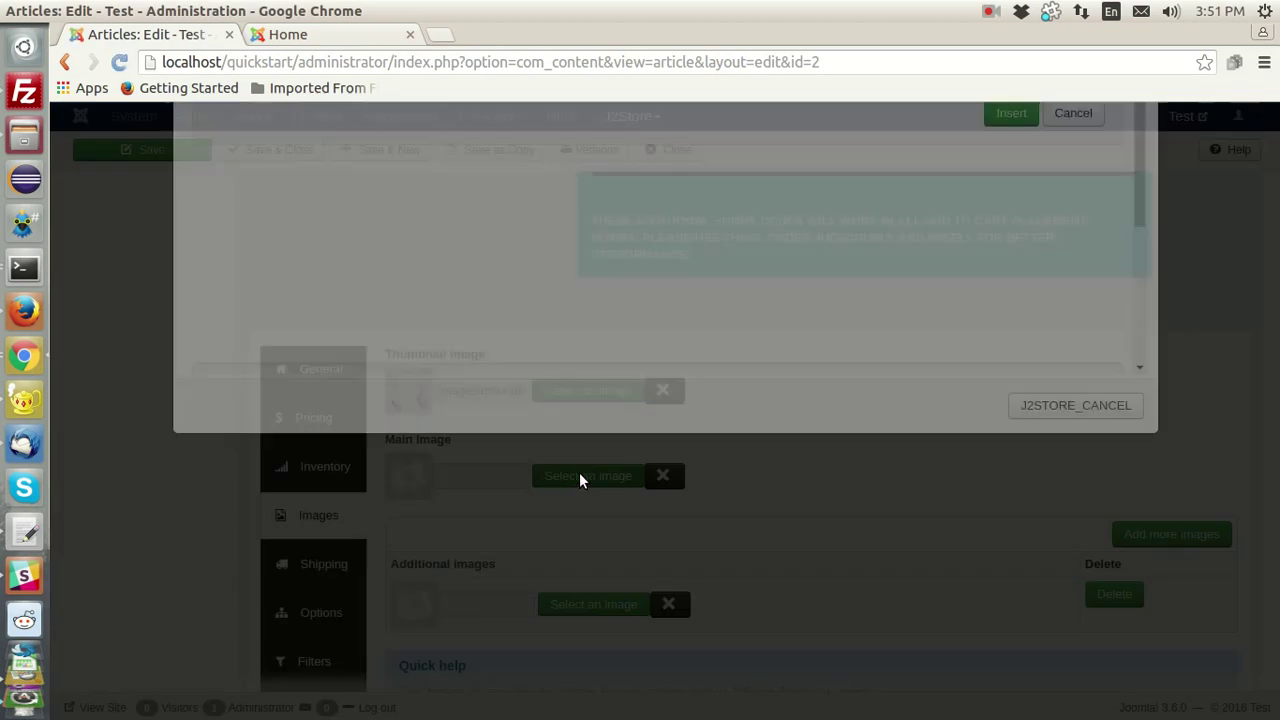
pyautogui.click(843, 418)
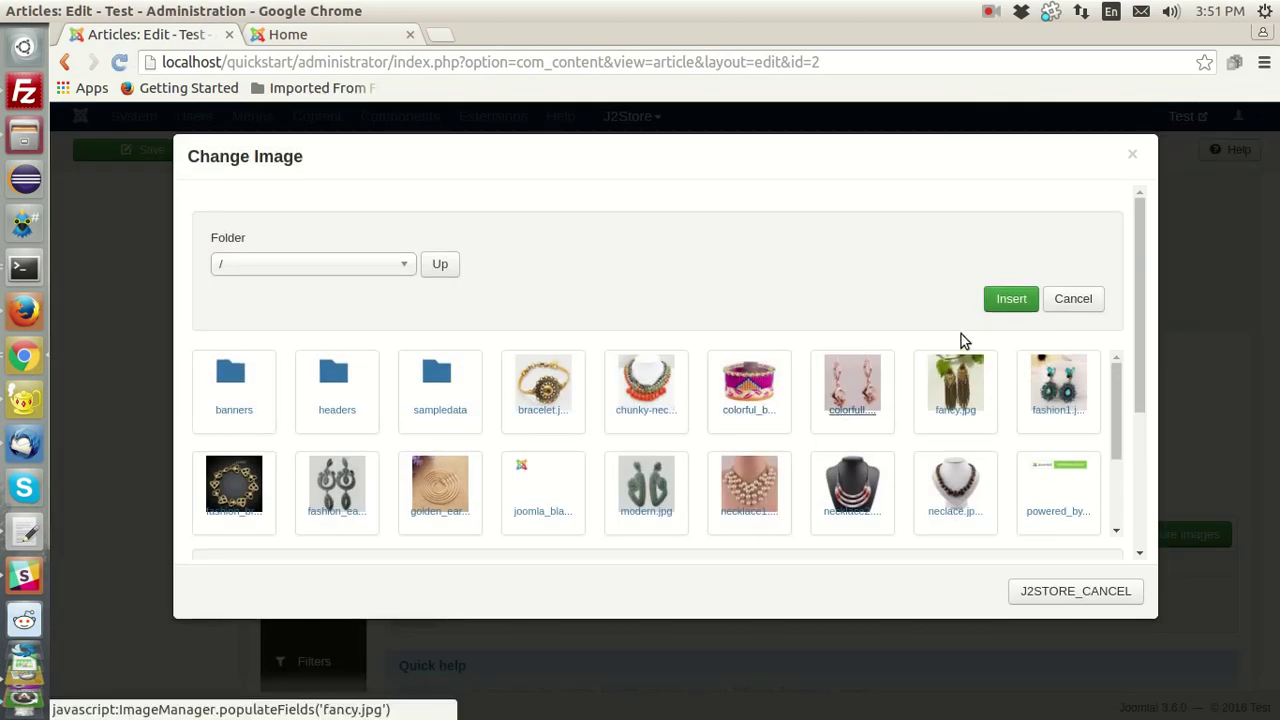
pyautogui.click(1011, 298)
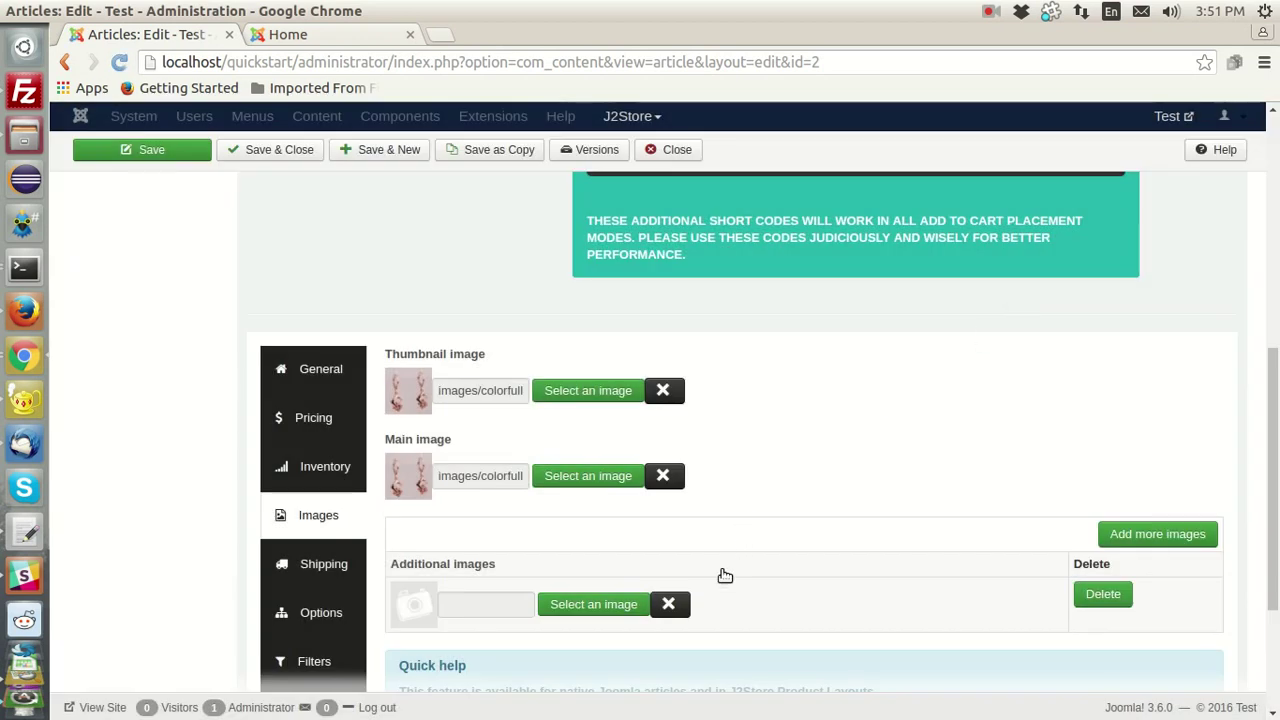
# Add fancy.jpg and fashion1.jpg as the product's two additional images.
pyautogui.scroll(-4, 592, 488)
pyautogui.click(586, 408)
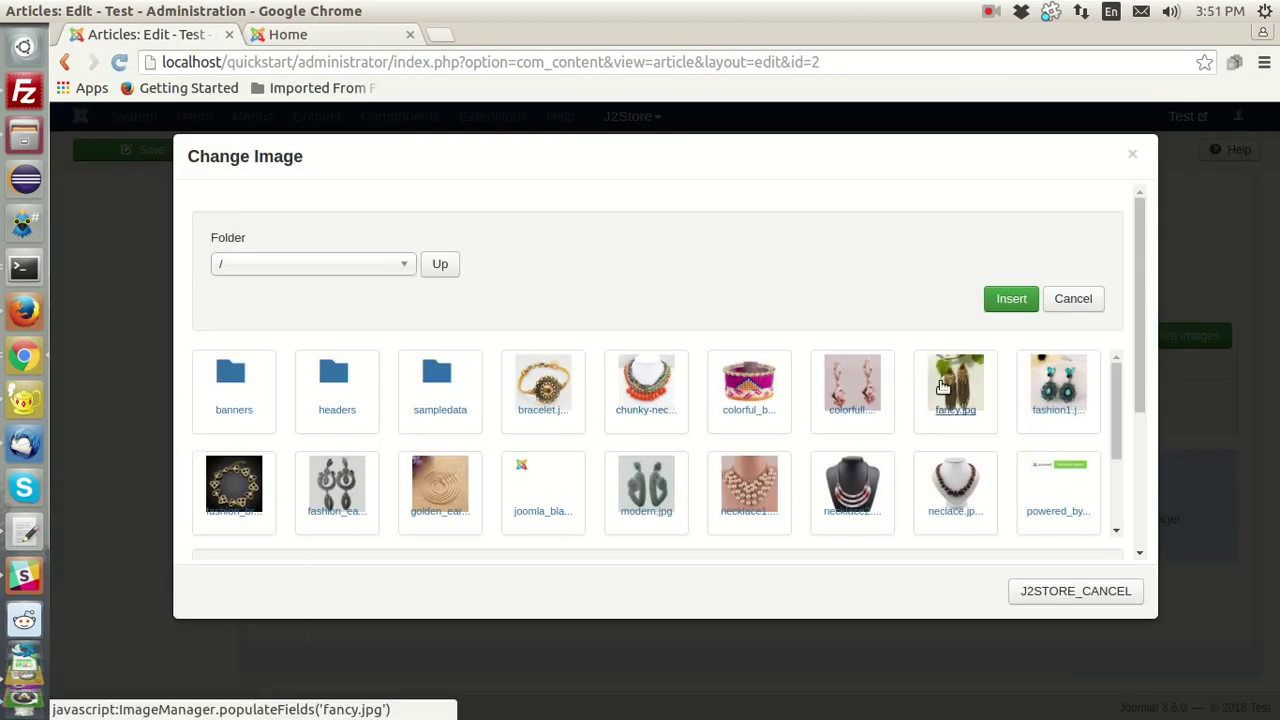
pyautogui.click(1001, 302)
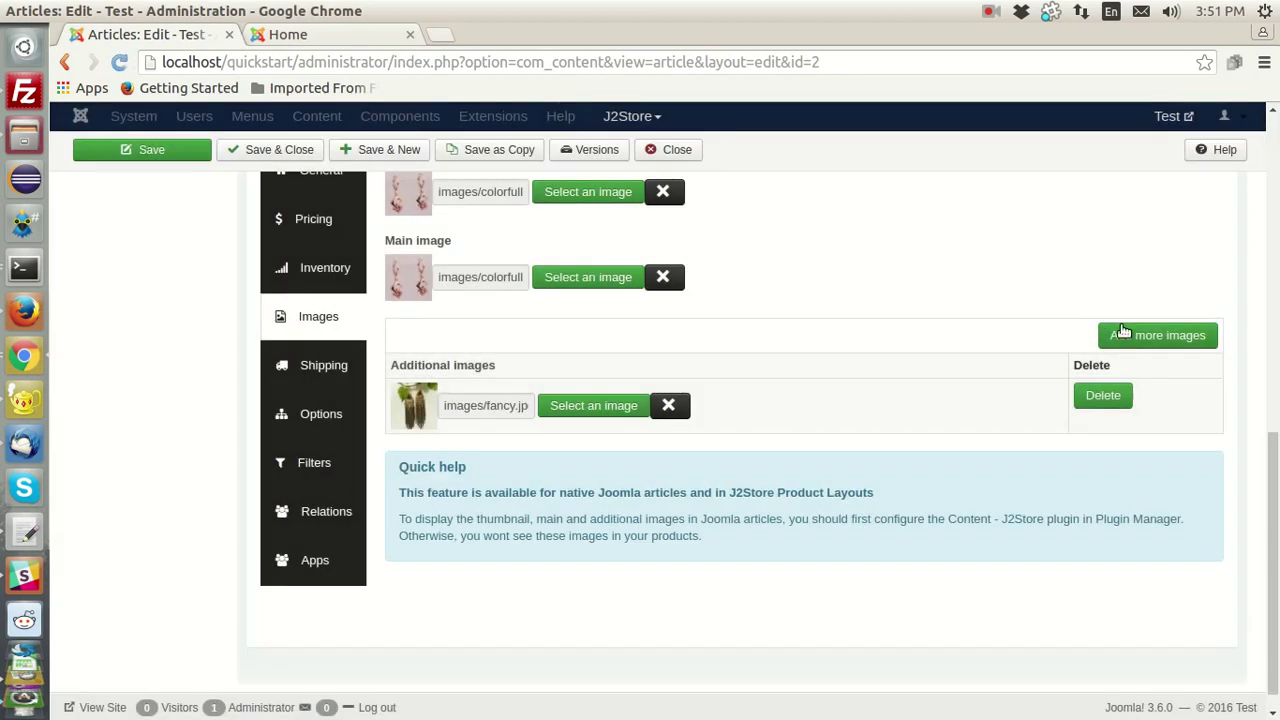
pyautogui.click(1155, 337)
pyautogui.click(638, 461)
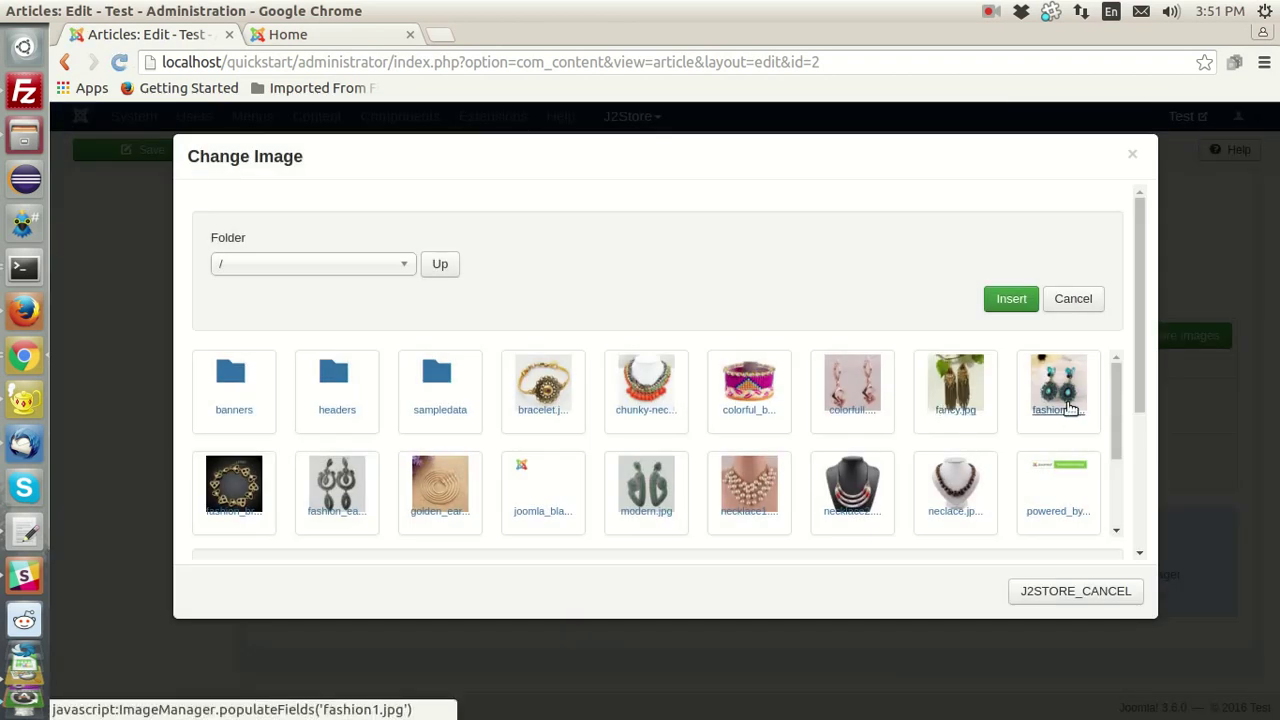
pyautogui.click(1012, 304)
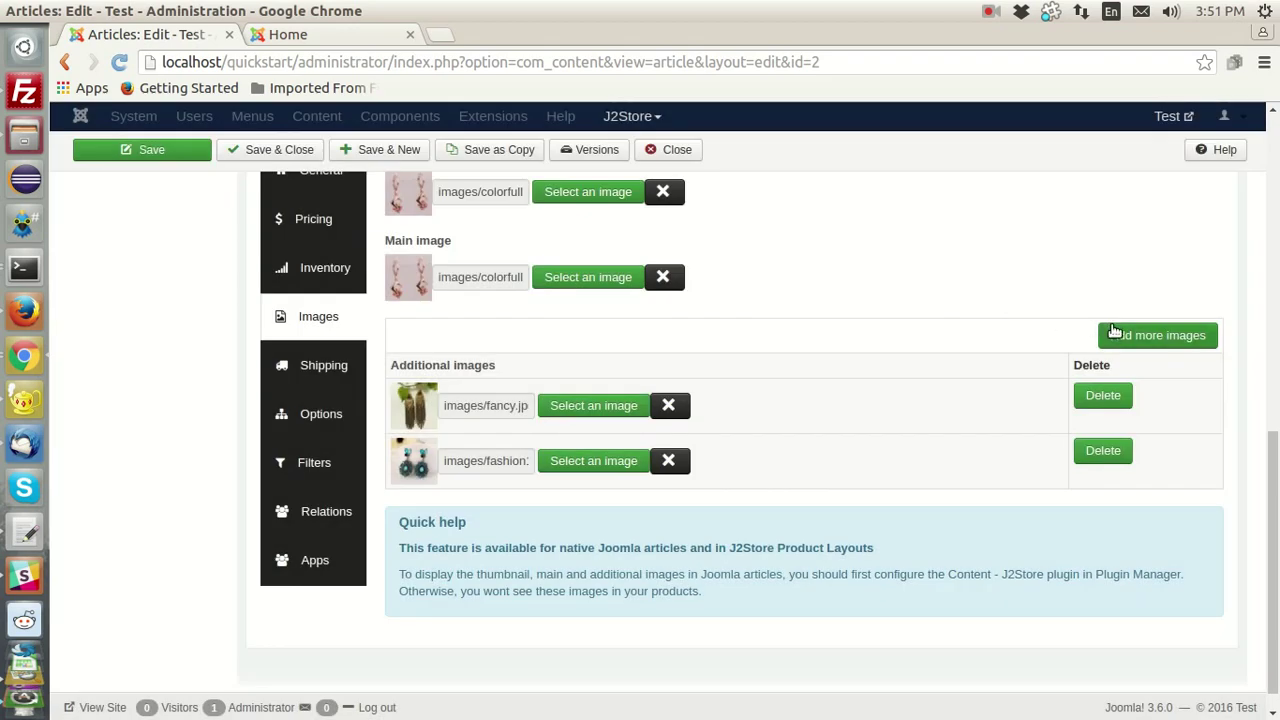
# Add the grey earring picture beside the golden_ear image as a third additional image, and save and close the Earing article.
pyautogui.click(1114, 333)
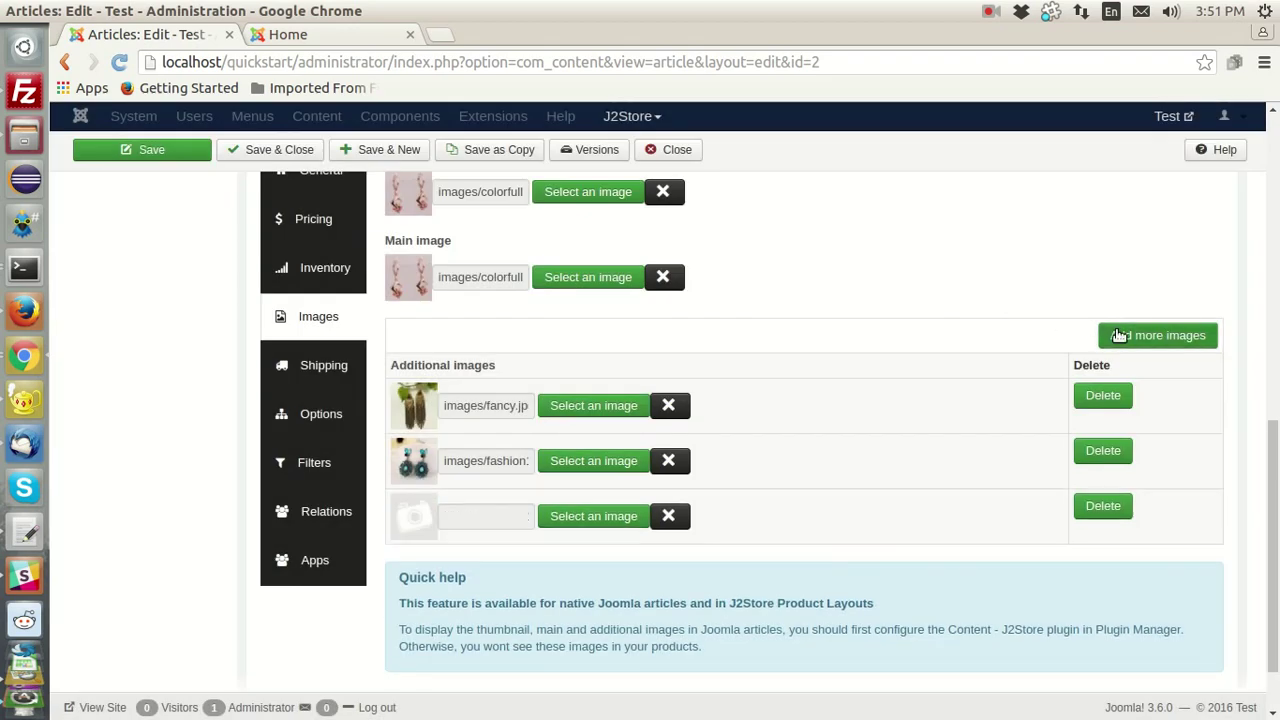
pyautogui.click(603, 518)
pyautogui.click(378, 505)
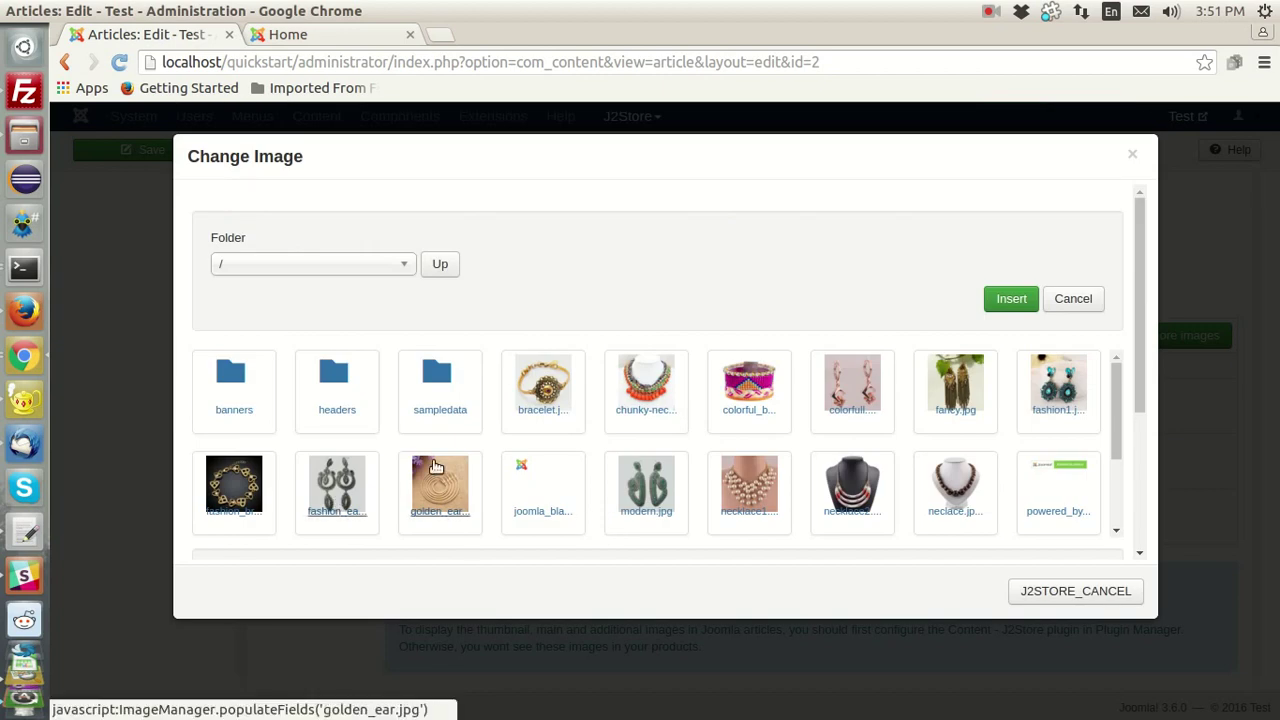
pyautogui.click(1010, 299)
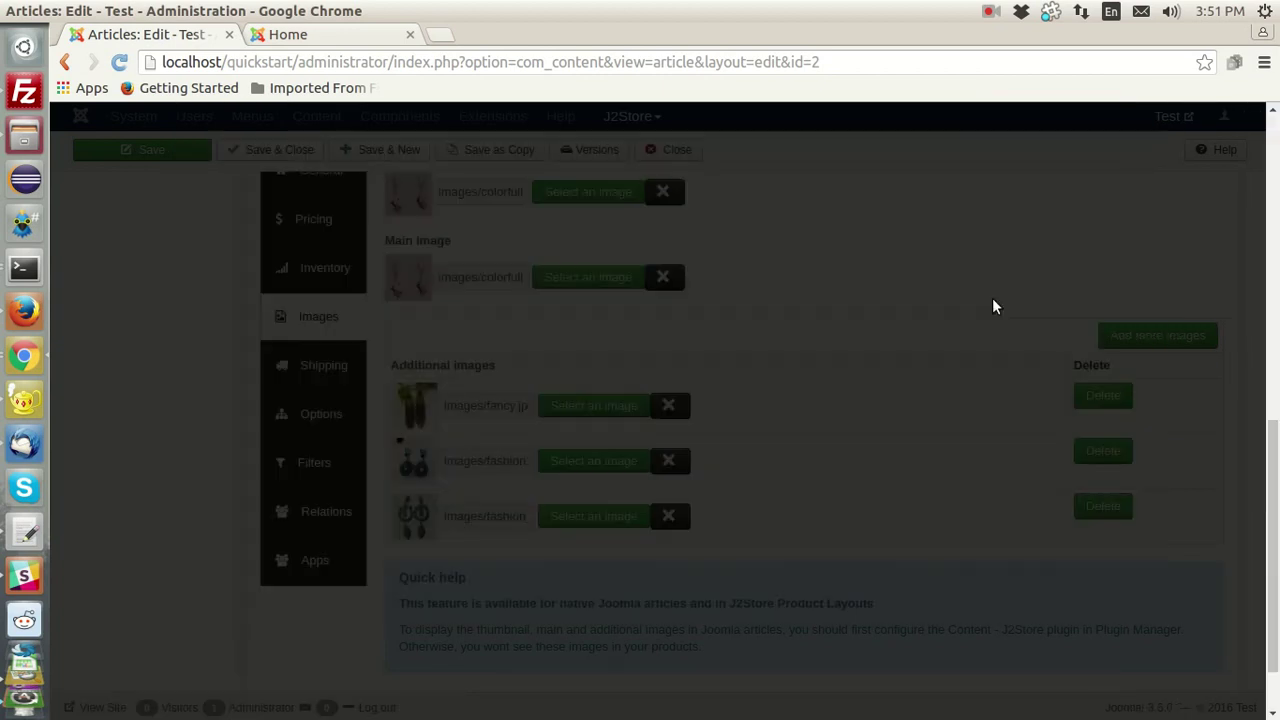
pyautogui.scroll(3, 900, 430)
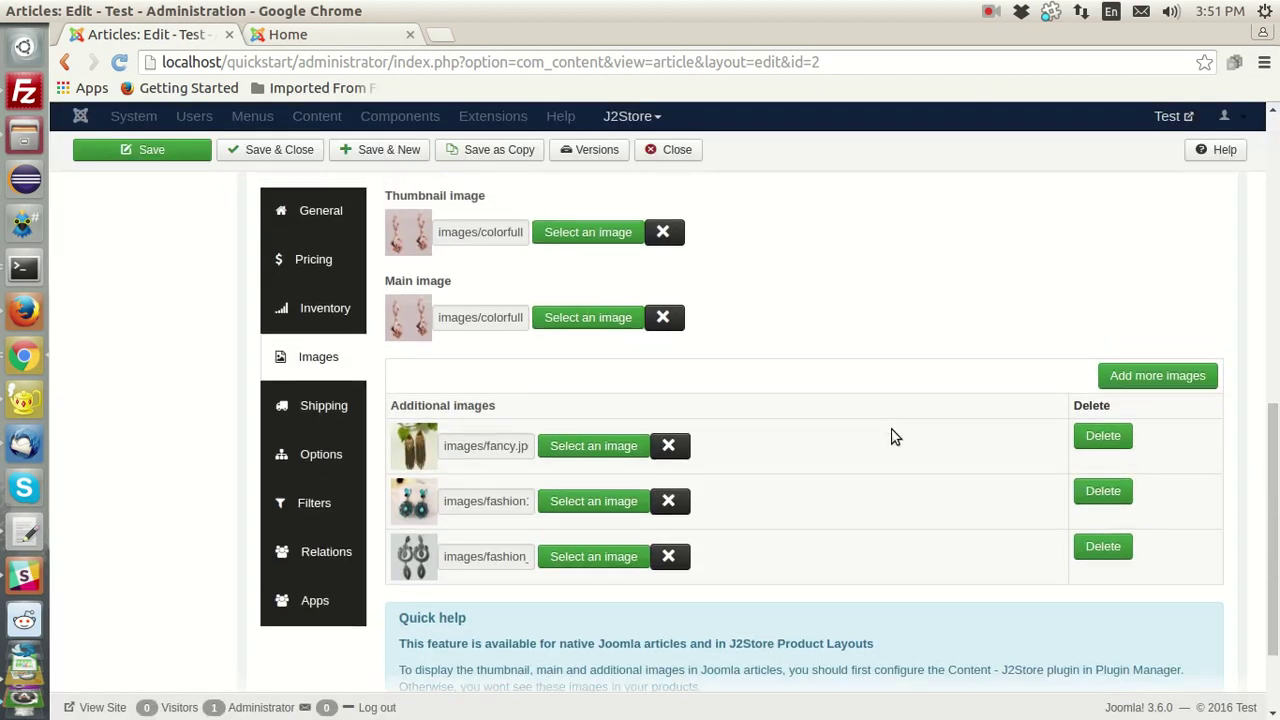
pyautogui.click(154, 158)
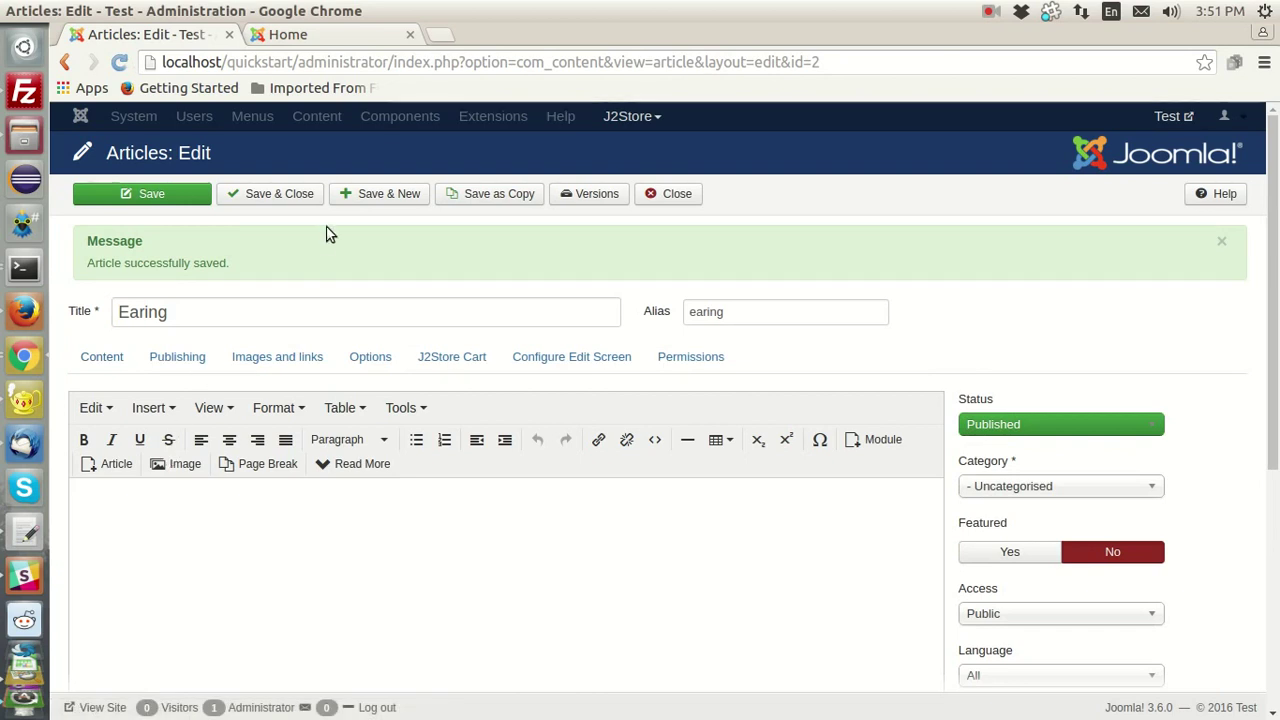
pyautogui.click(309, 197)
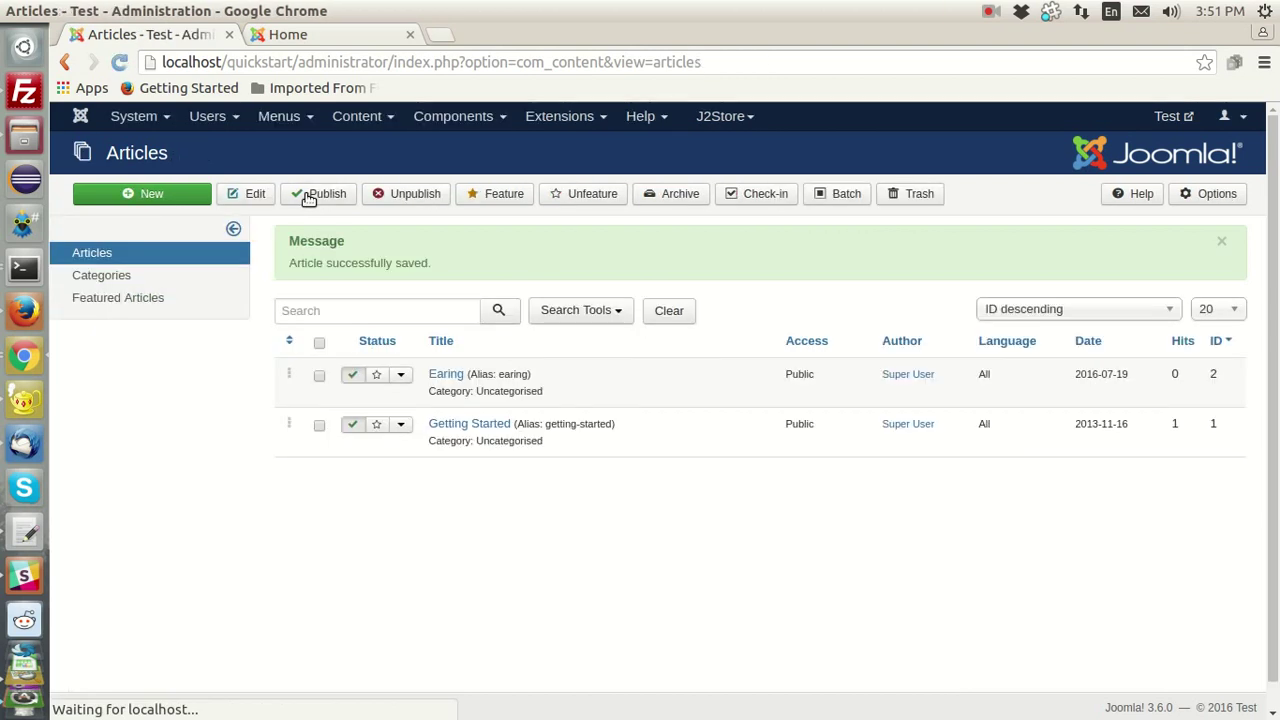
# Start a new item in the Main Menu and title it Shop.
pyautogui.click(314, 119)
pyautogui.moveTo(310, 232)
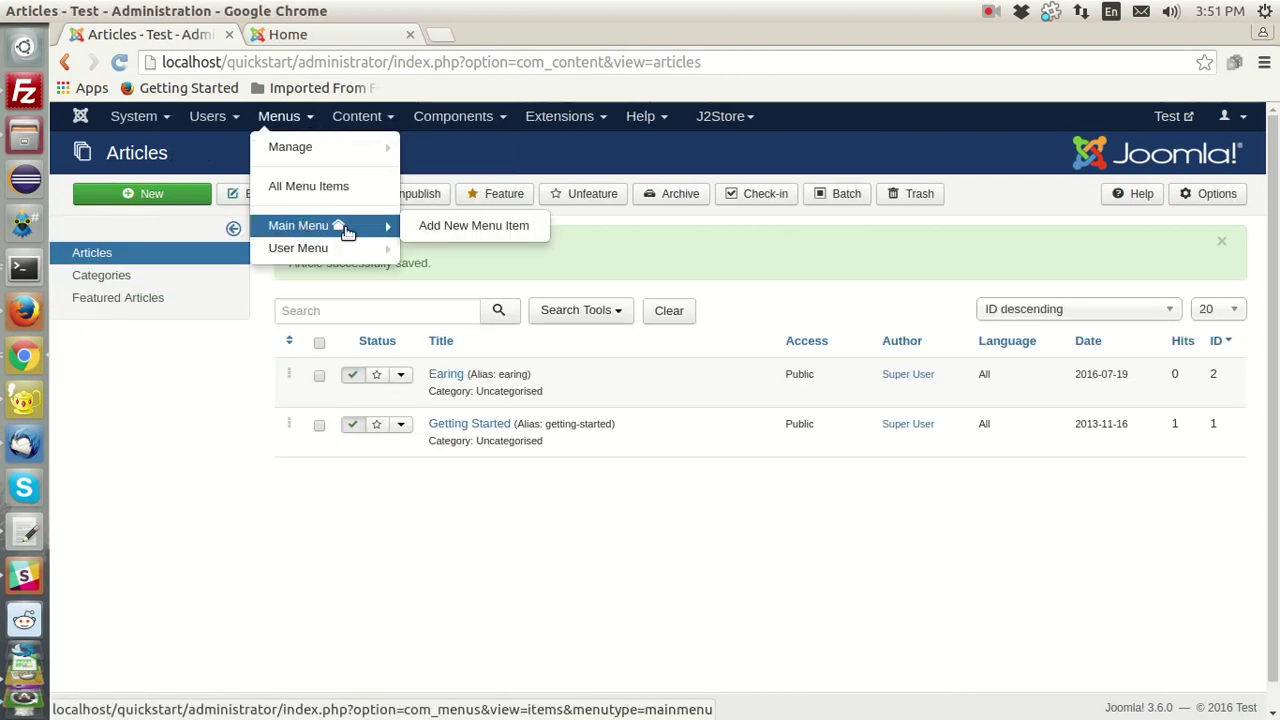
pyautogui.click(422, 224)
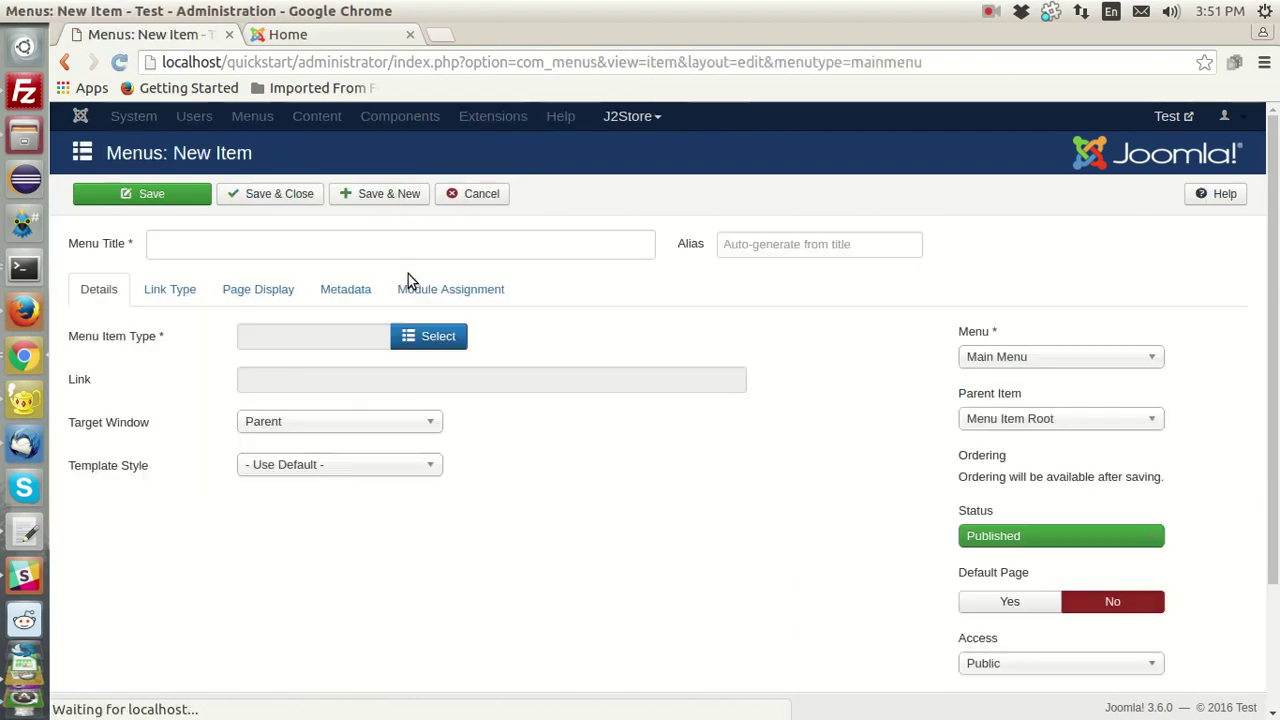
pyautogui.click(383, 246)
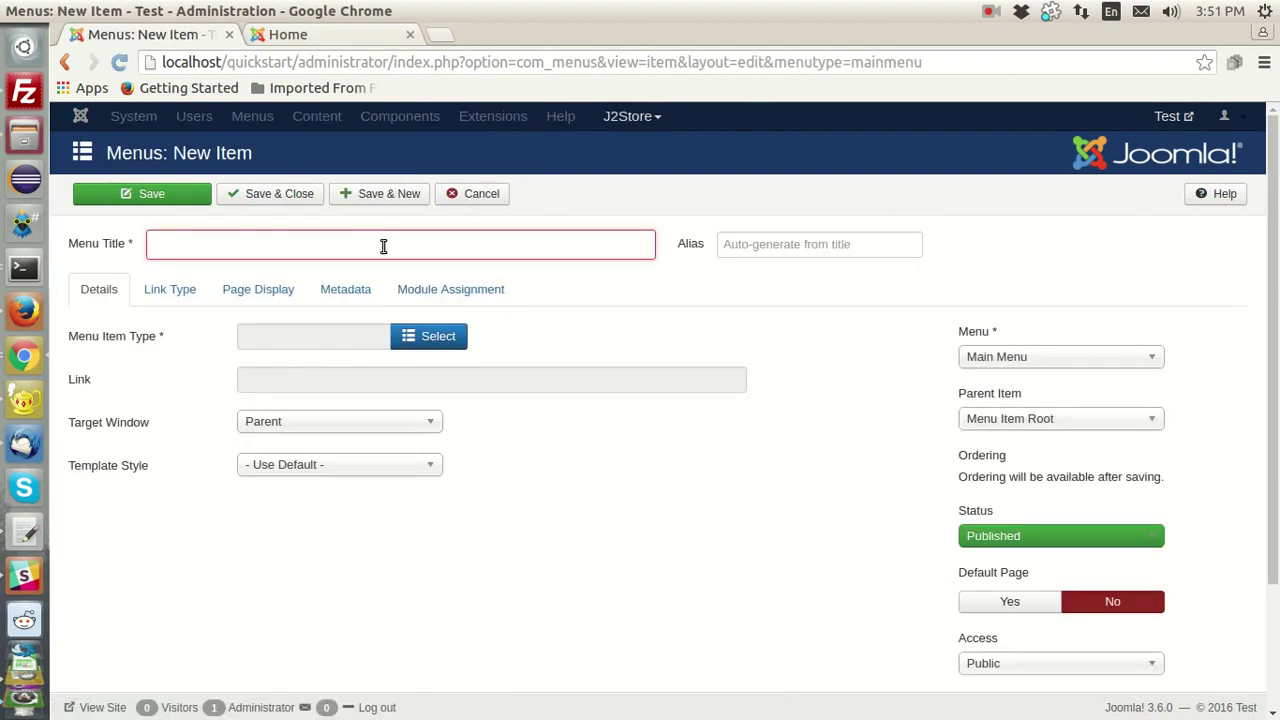
pyautogui.write('Sho')
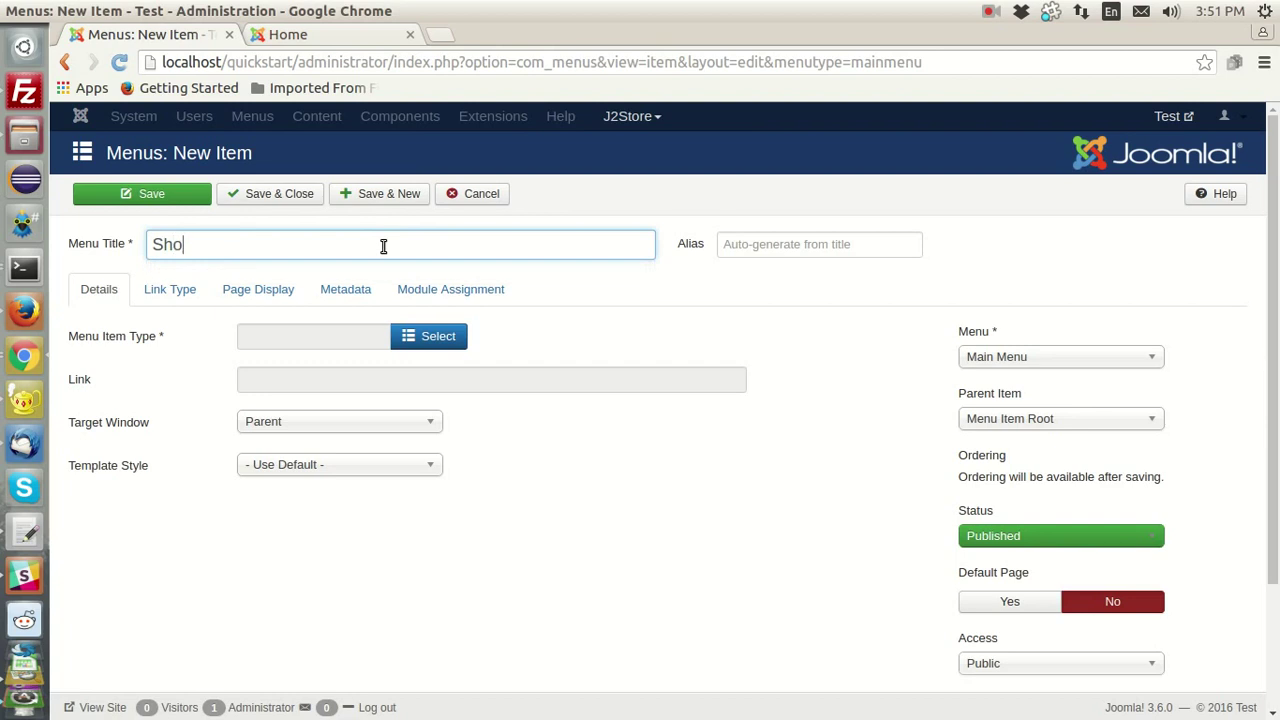
# Set the menu item's type to J2Store's Products List View and choose Jewels as its category.
pyautogui.click(406, 334)
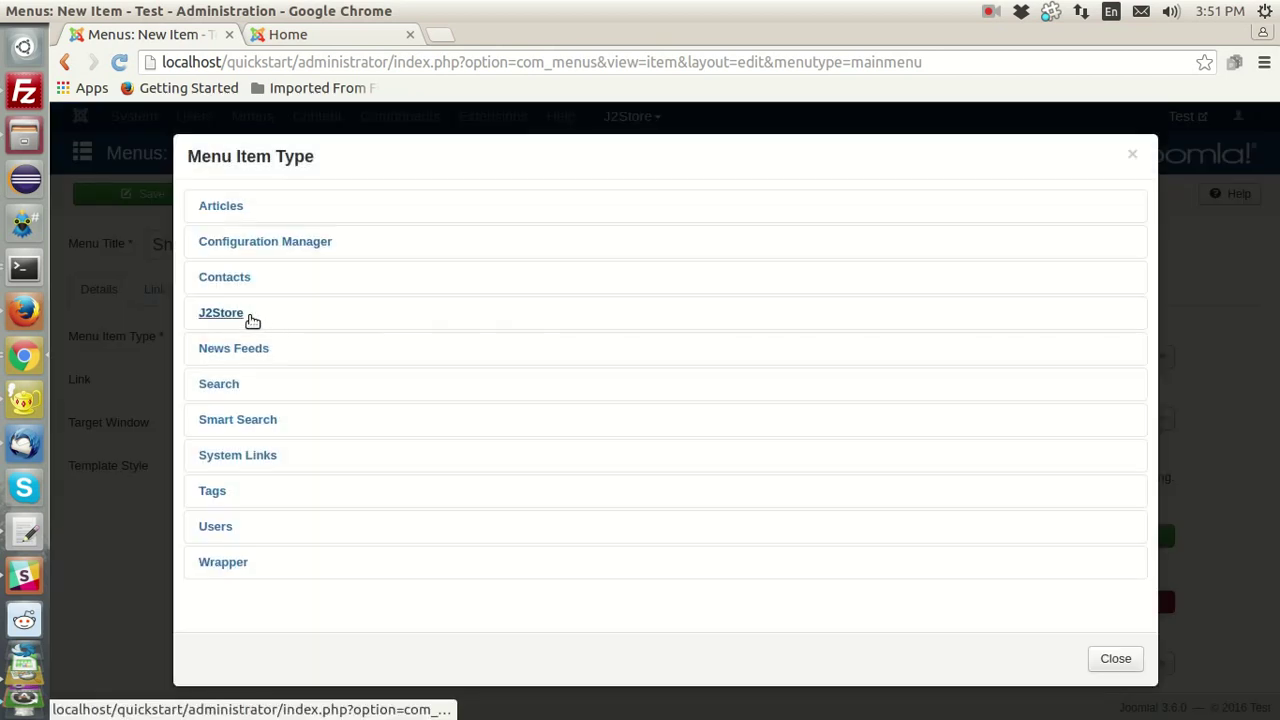
pyautogui.click(238, 316)
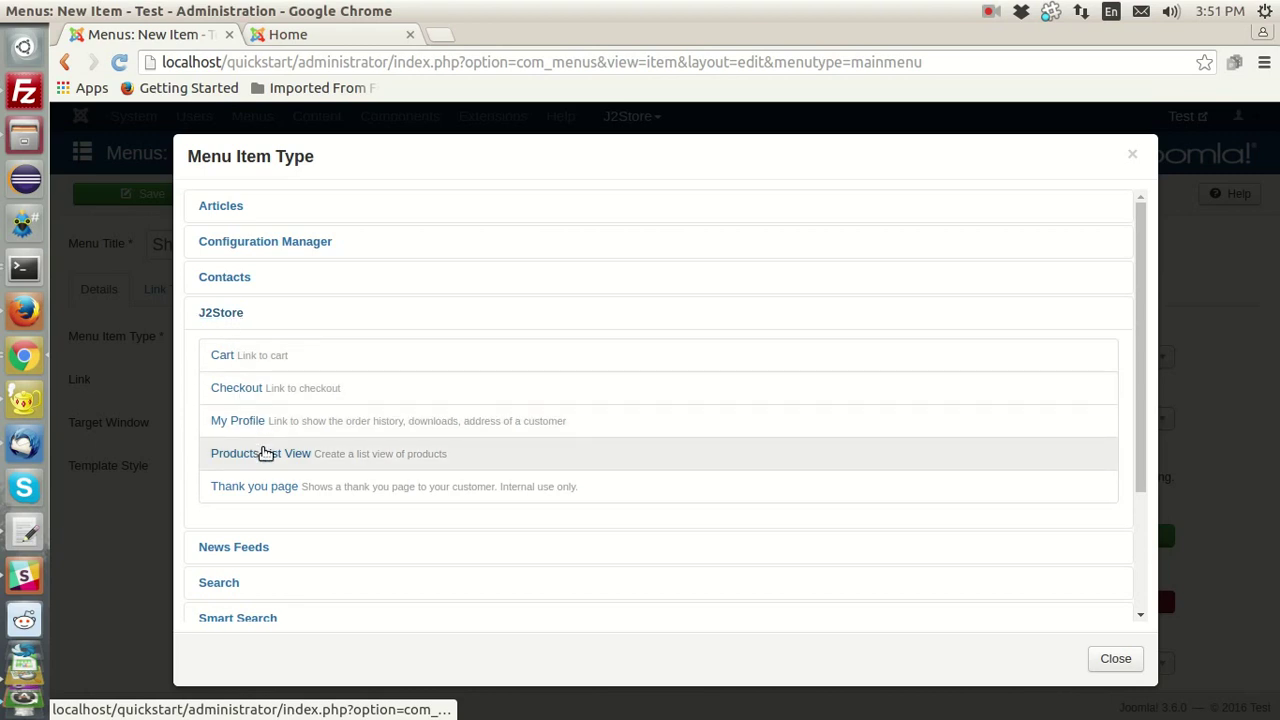
pyautogui.click(264, 452)
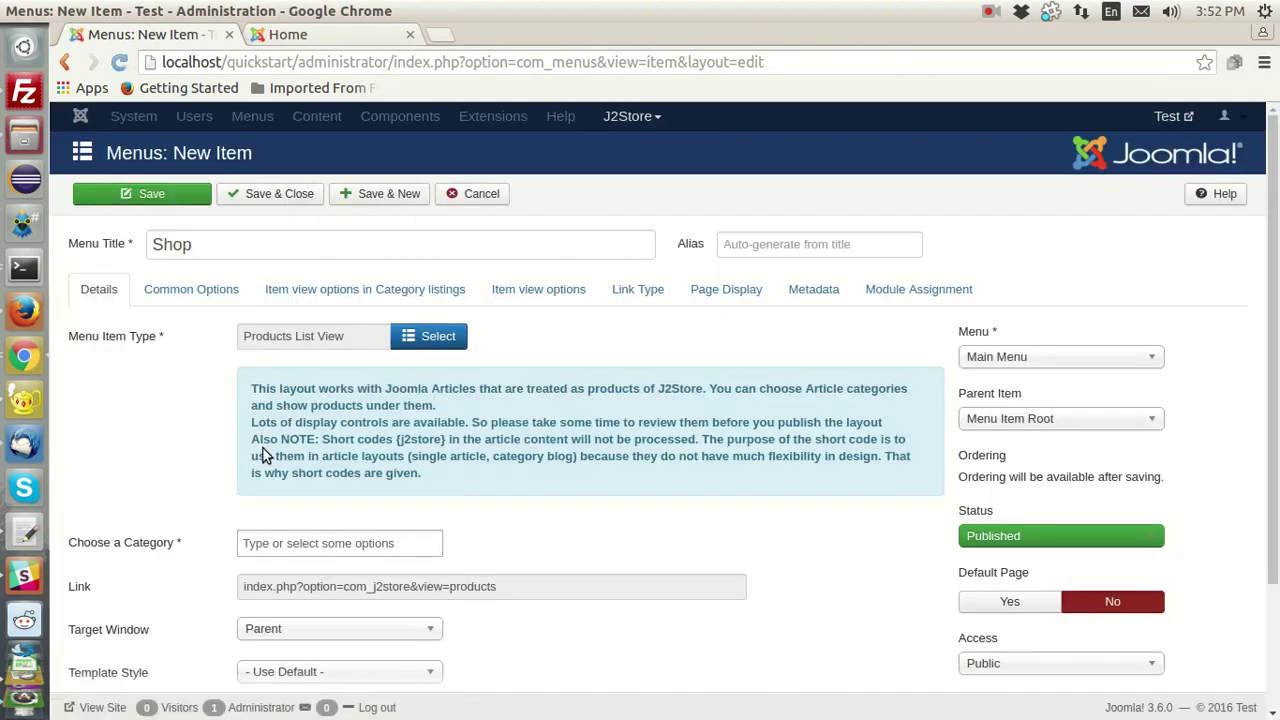
pyautogui.scroll(-3, 392, 451)
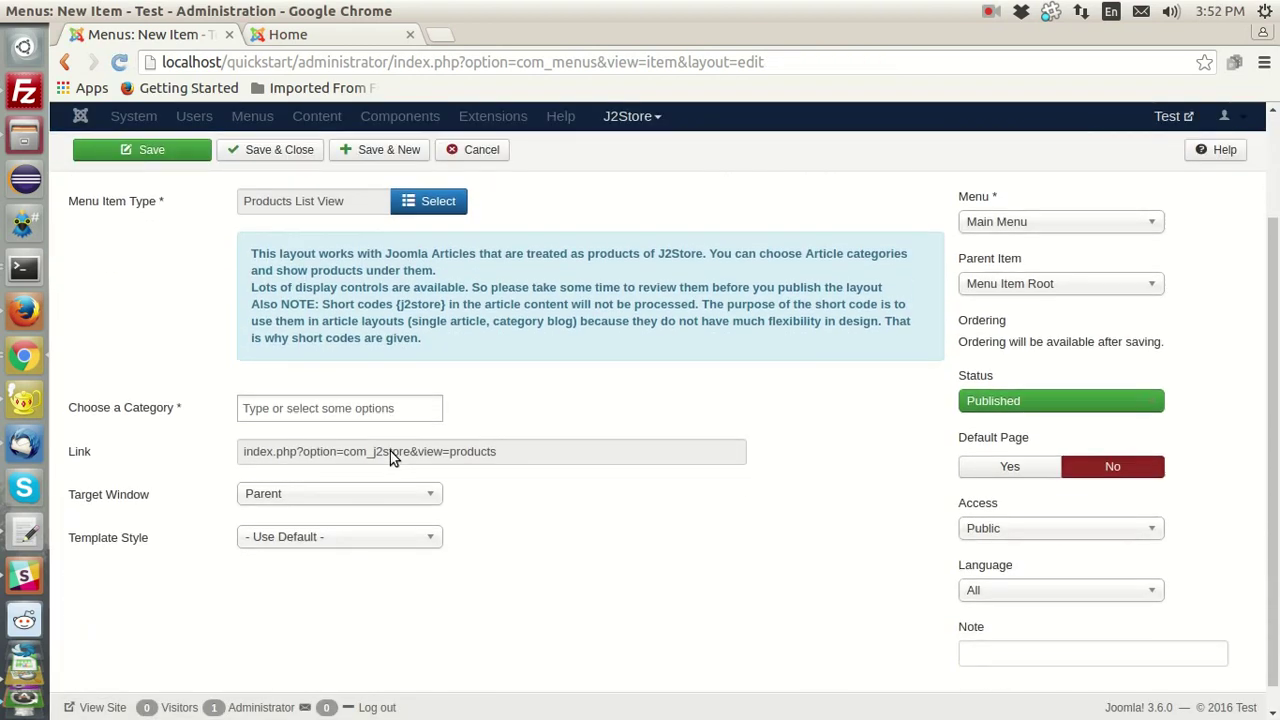
pyautogui.click(394, 401)
pyautogui.click(394, 441)
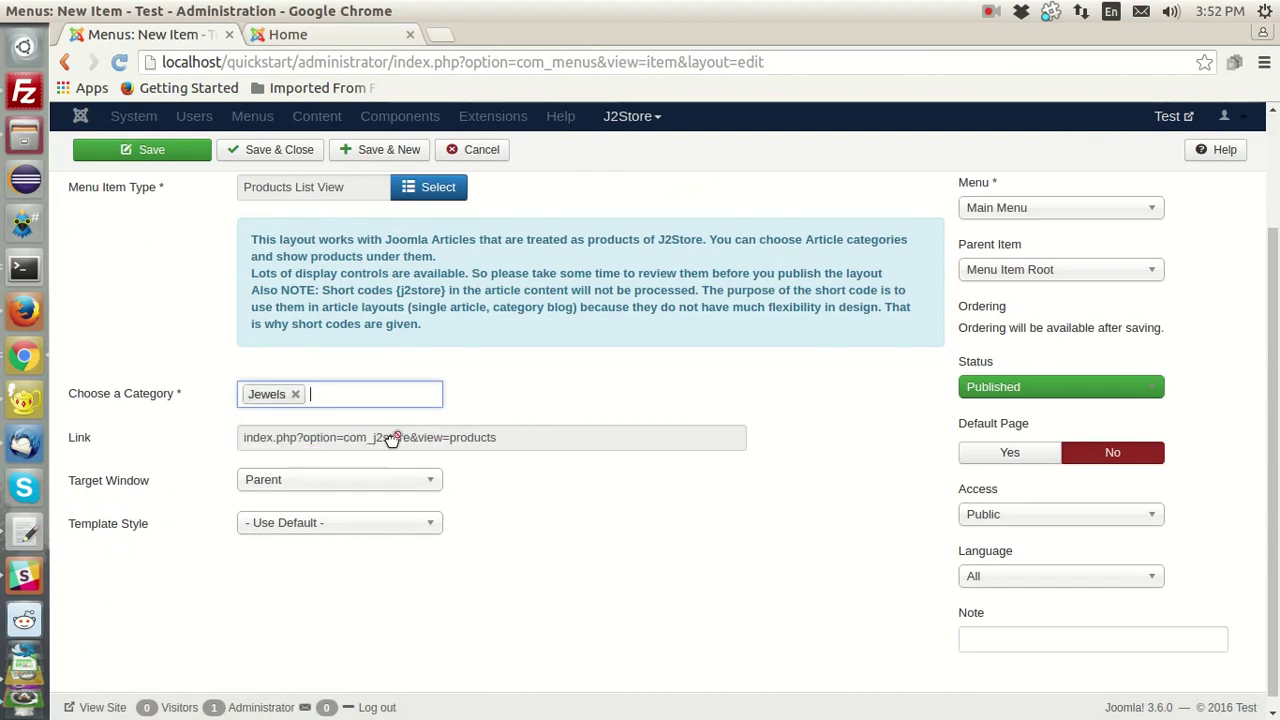
pyautogui.scroll(2, 392, 440)
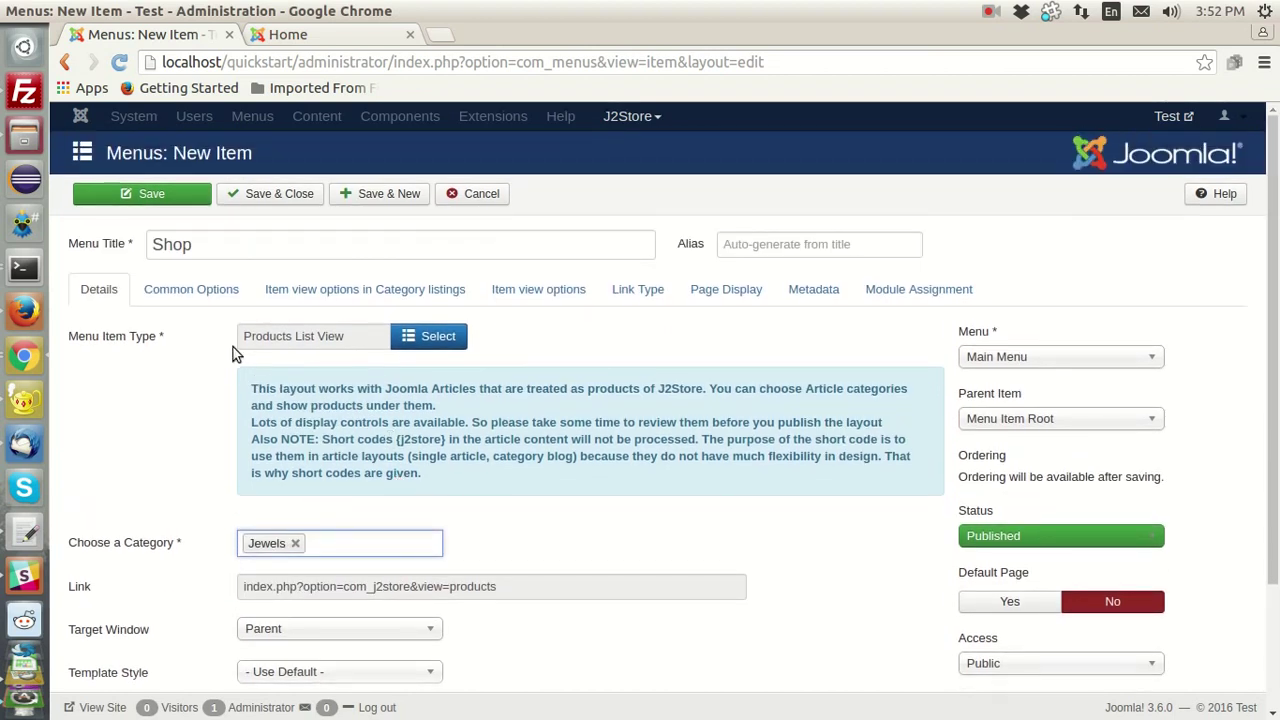
# Review the Shop menu item's common options, including the sub-template, and its item view options for category listings.
pyautogui.click(205, 296)
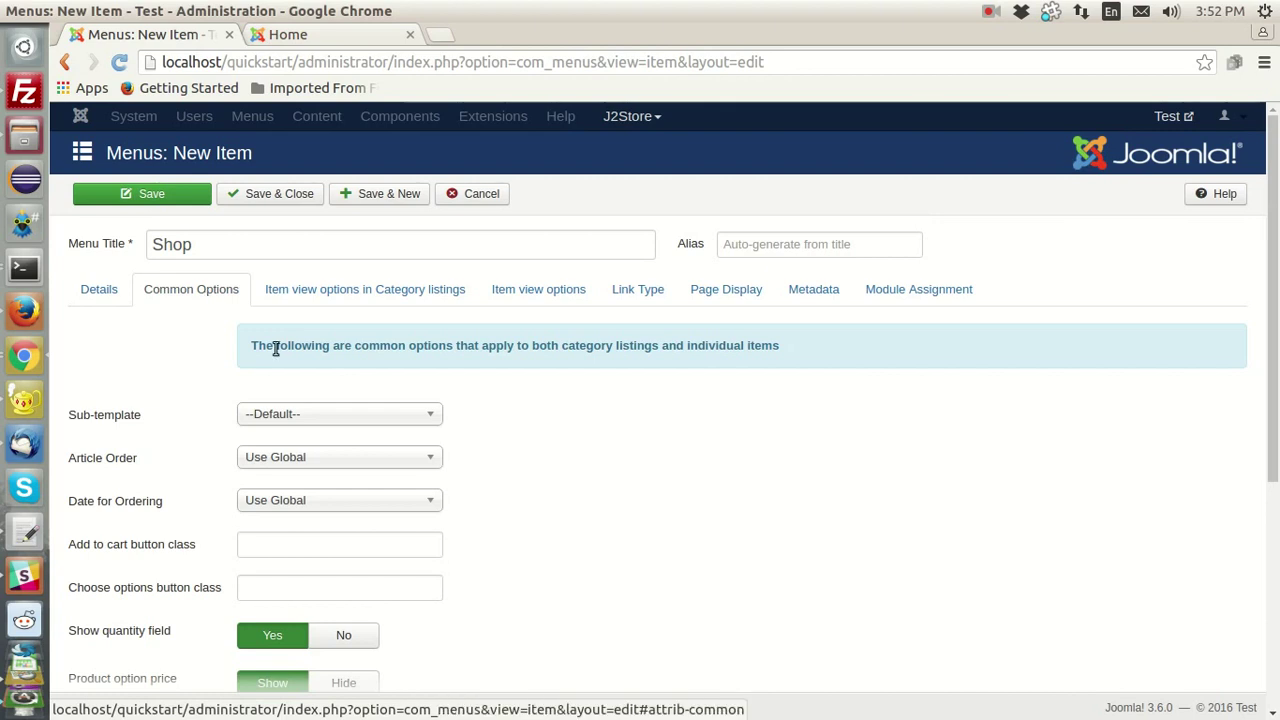
pyautogui.click(330, 417)
pyautogui.click(330, 419)
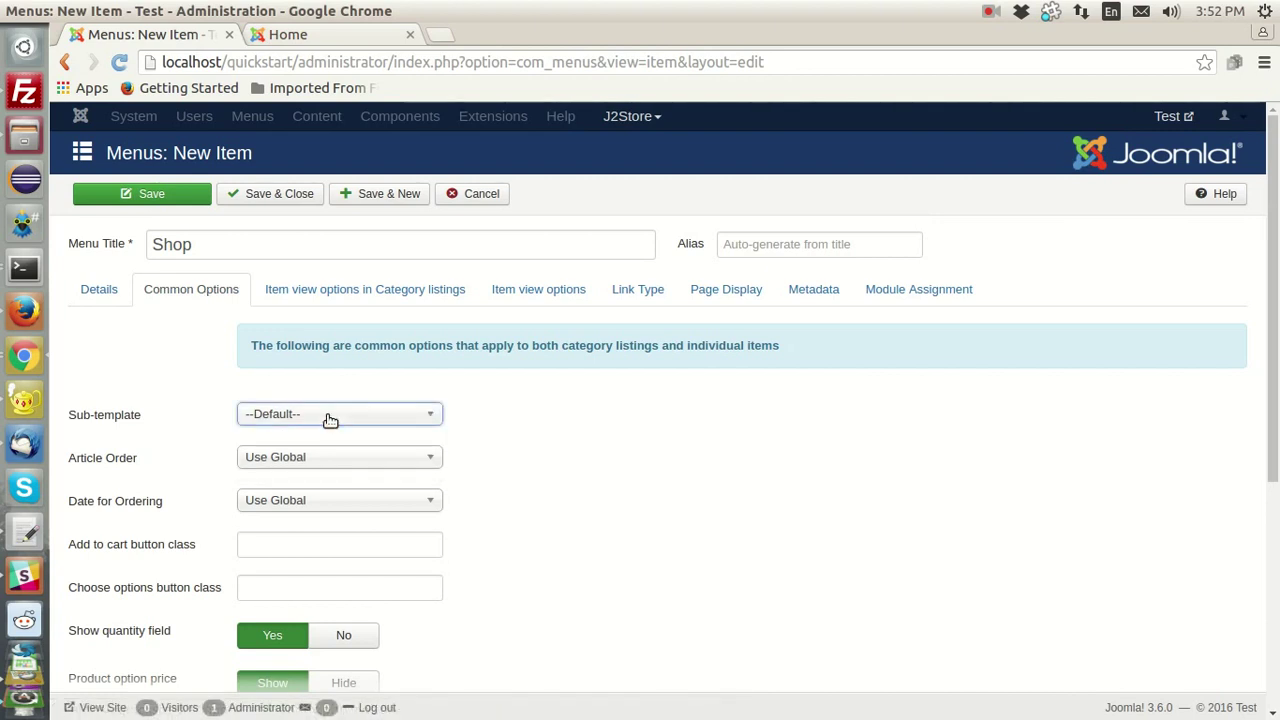
pyautogui.click(347, 288)
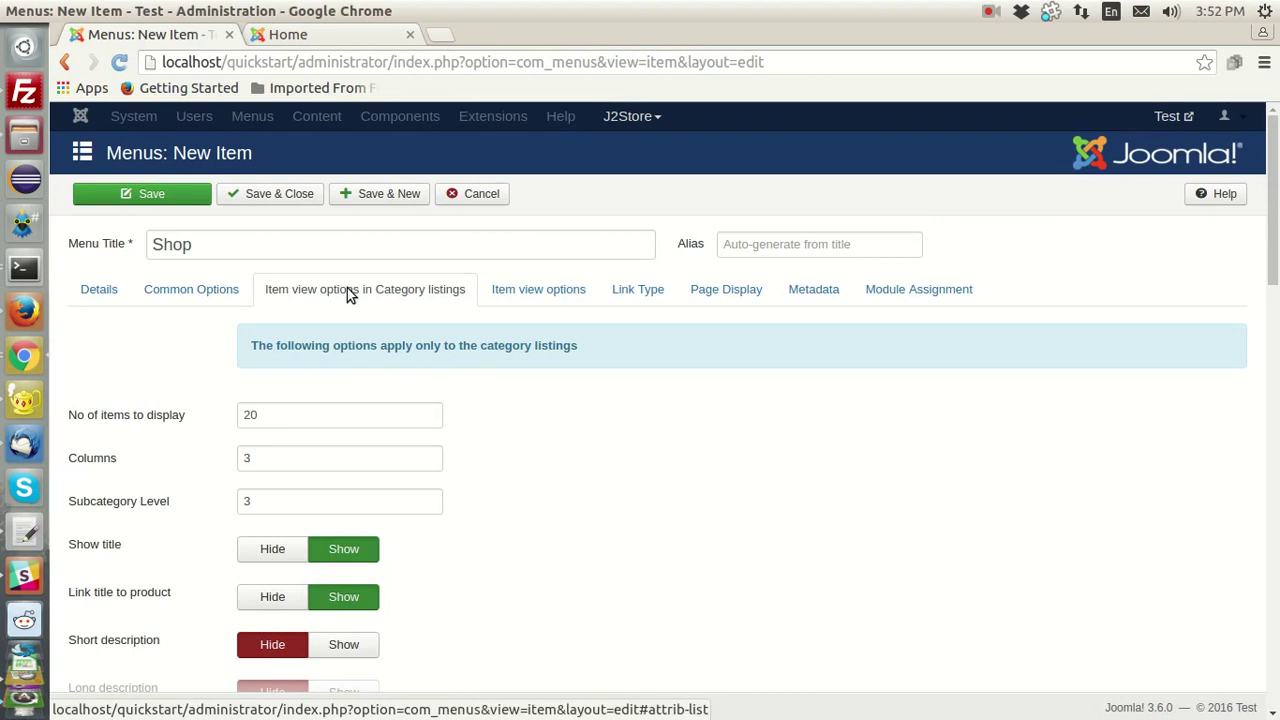
pyautogui.click(177, 294)
pyautogui.click(87, 298)
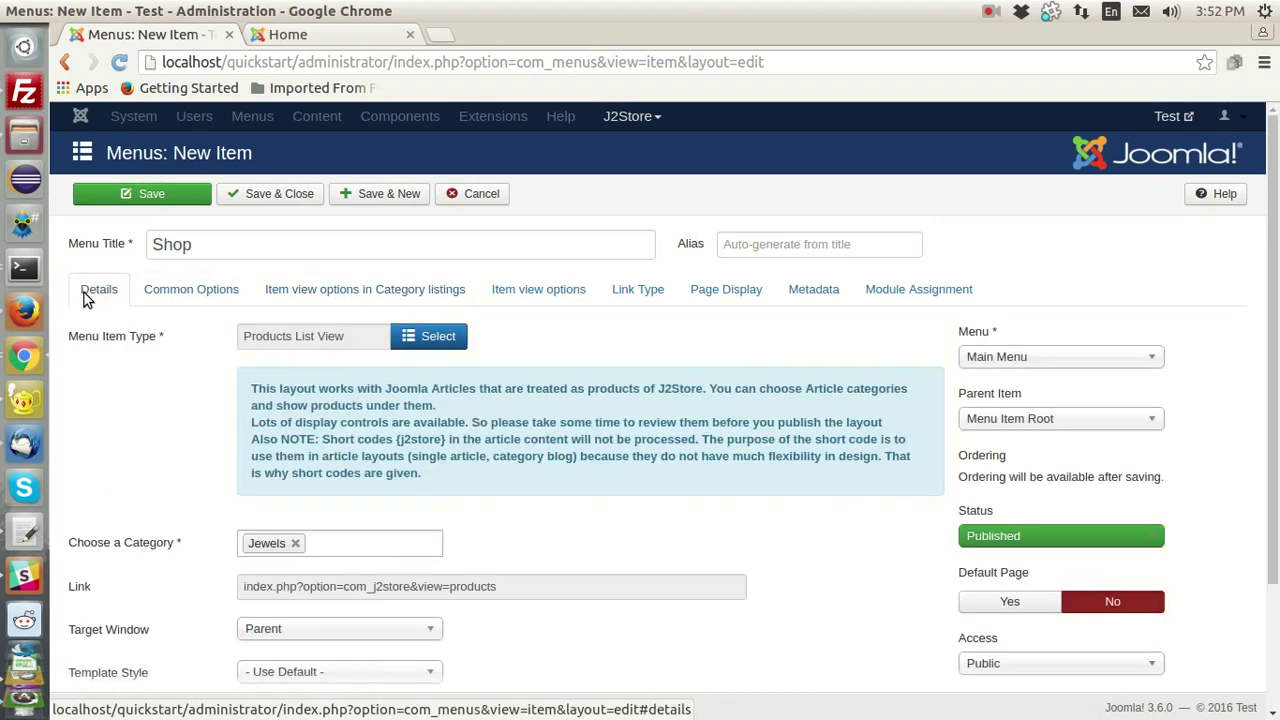
# Save and close the Shop menu item, and open the Shop page on the refreshed front-end site.
pyautogui.click(248, 191)
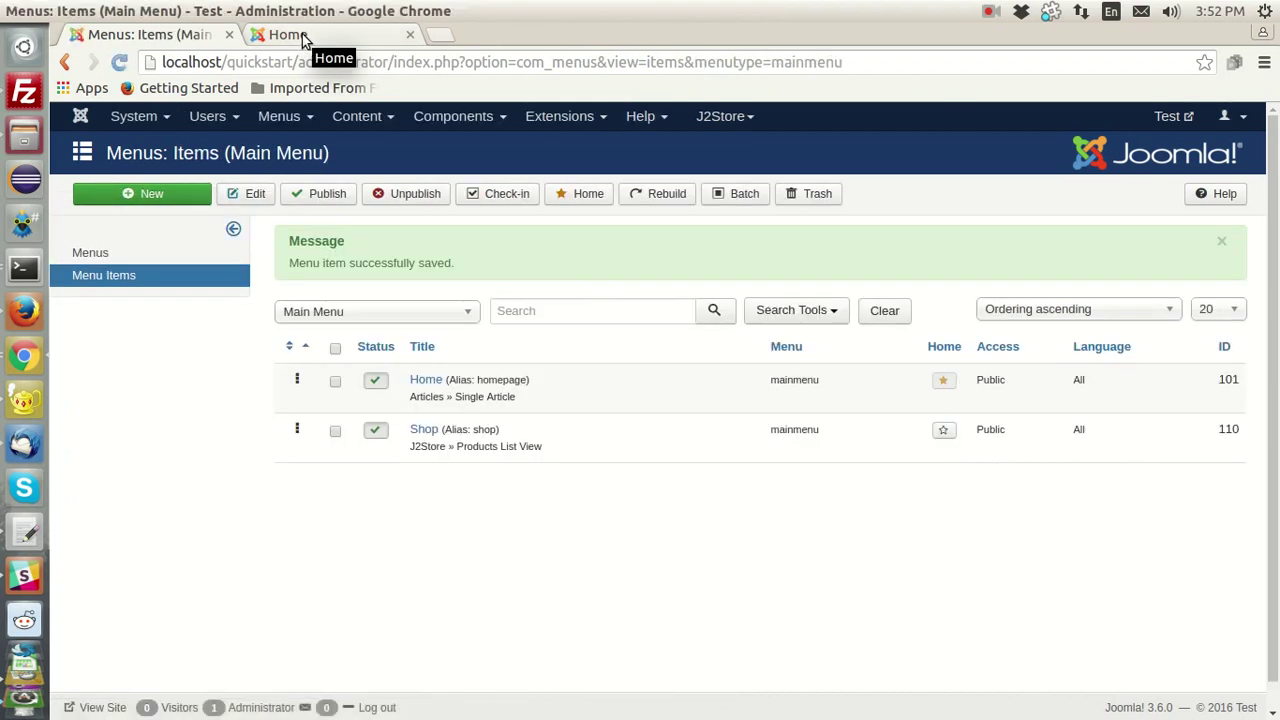
pyautogui.click(303, 40)
pyautogui.press('F5')
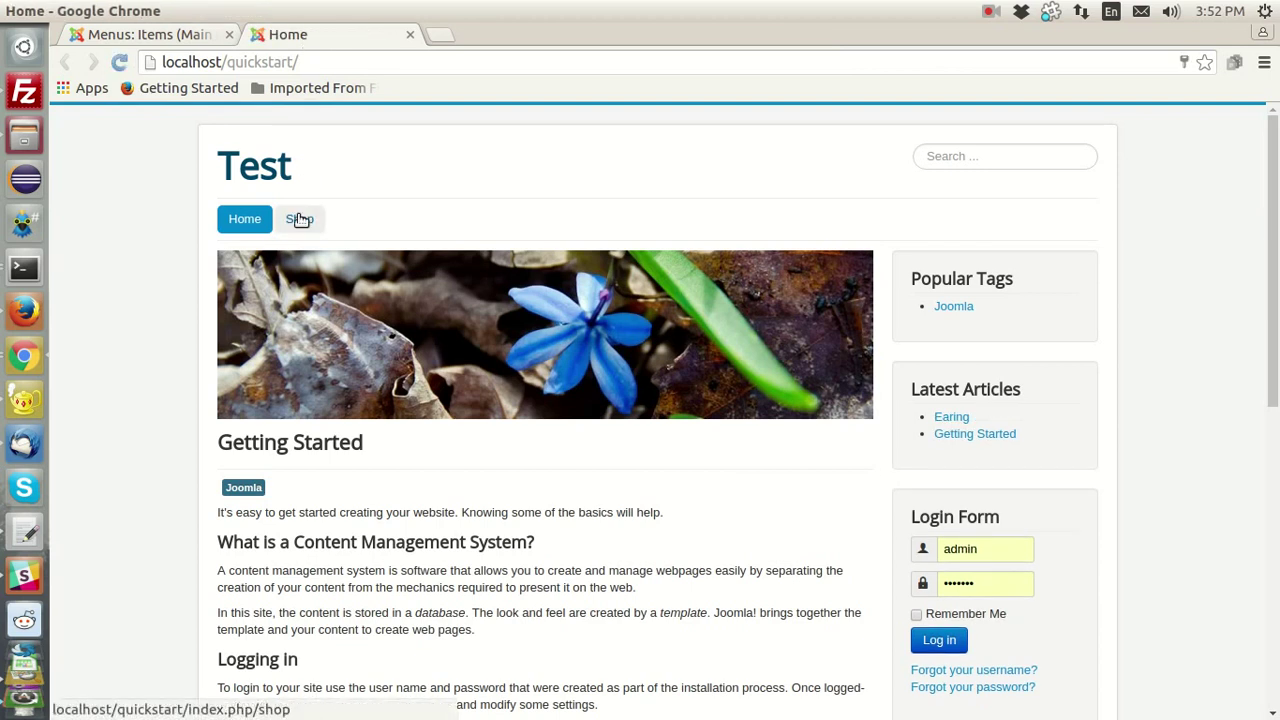
pyautogui.click(300, 219)
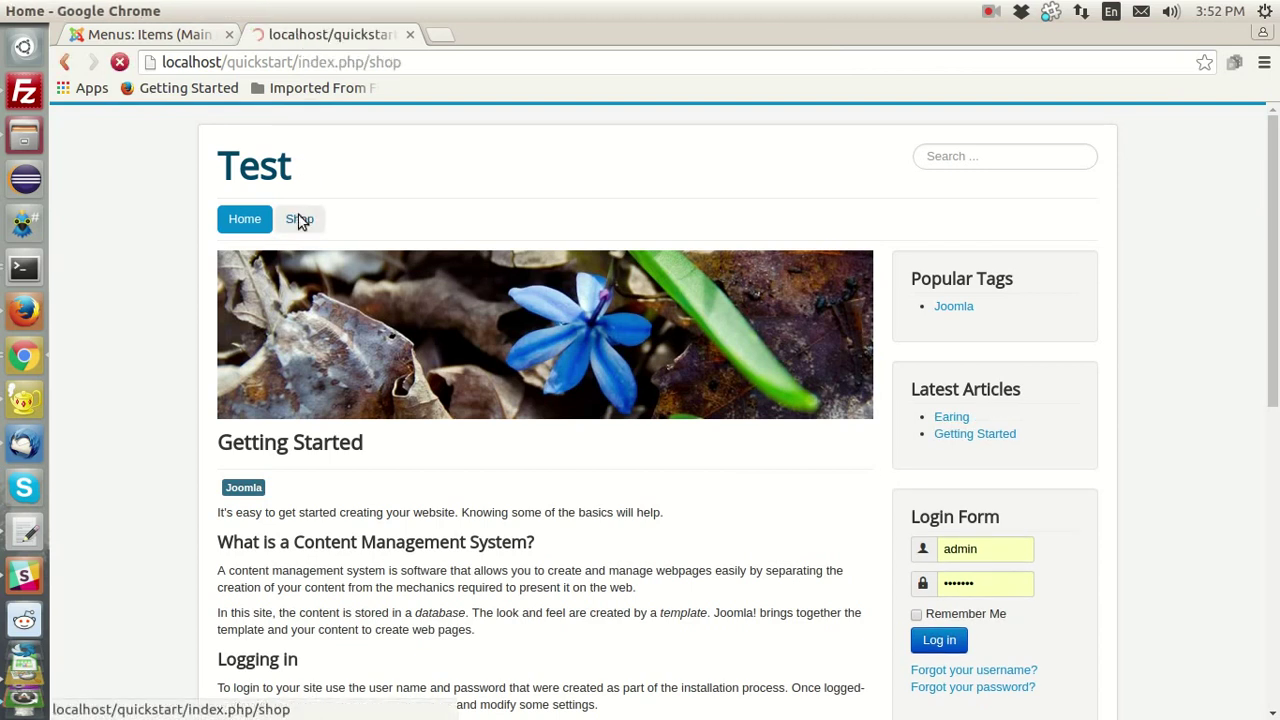
# Change the Earing article's category to Jewels in the administration site, and save and close the article.
pyautogui.click(192, 38)
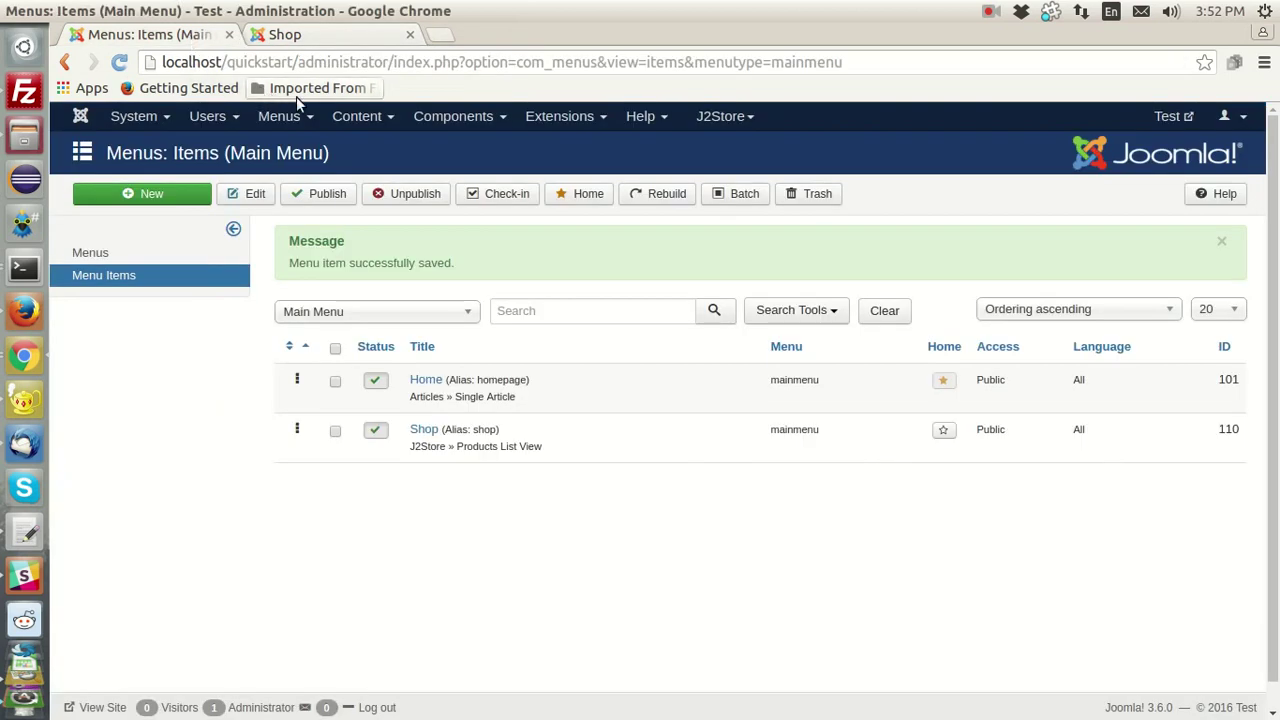
pyautogui.moveTo(372, 117)
pyautogui.click(379, 150)
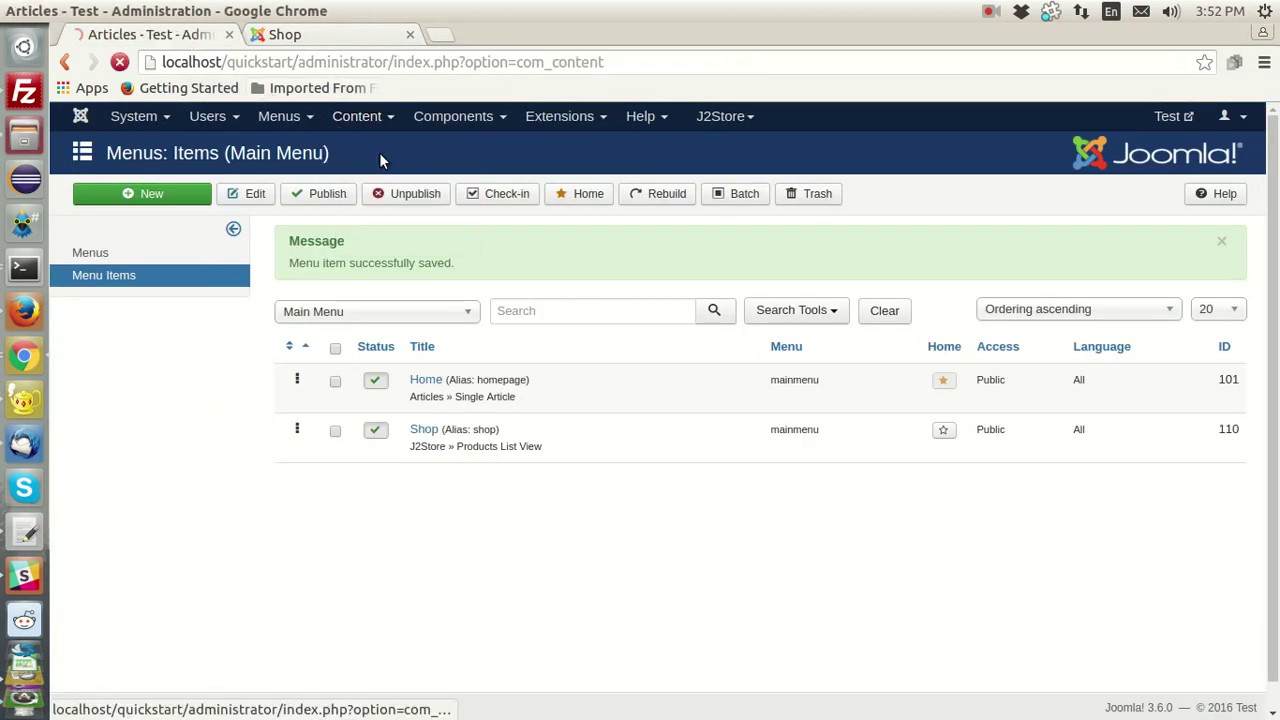
pyautogui.click(436, 300)
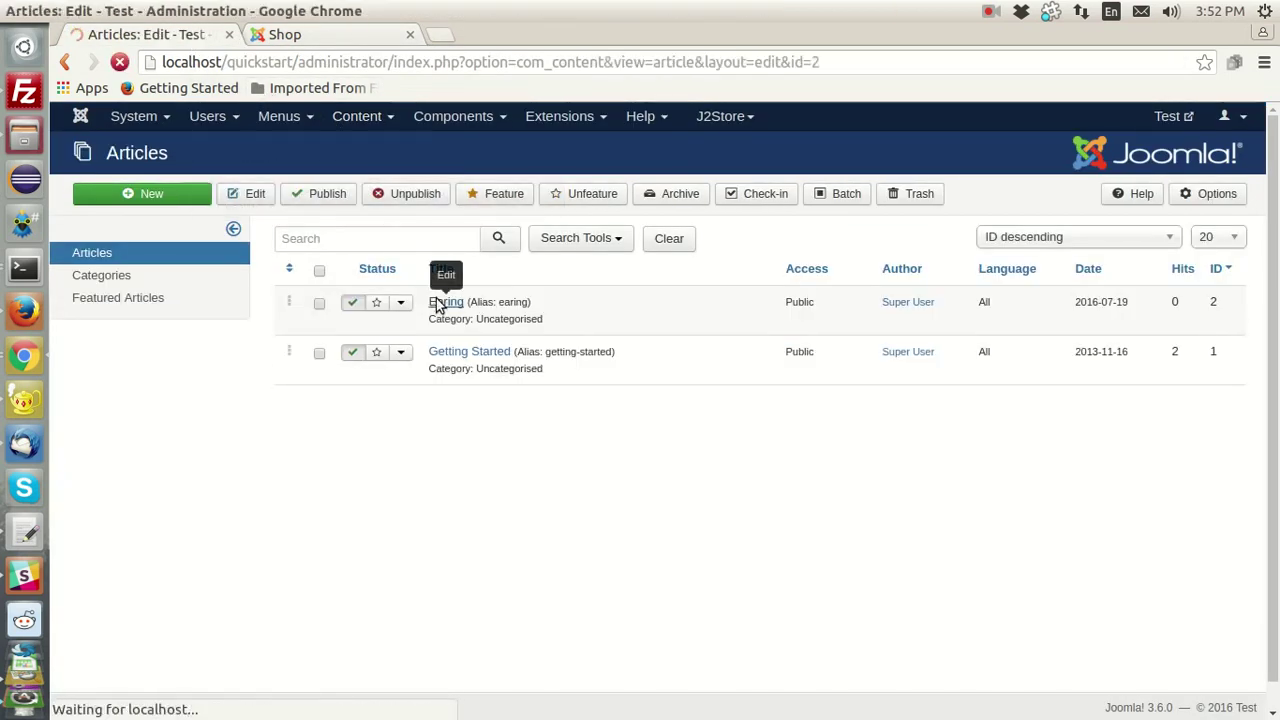
pyautogui.click(1044, 420)
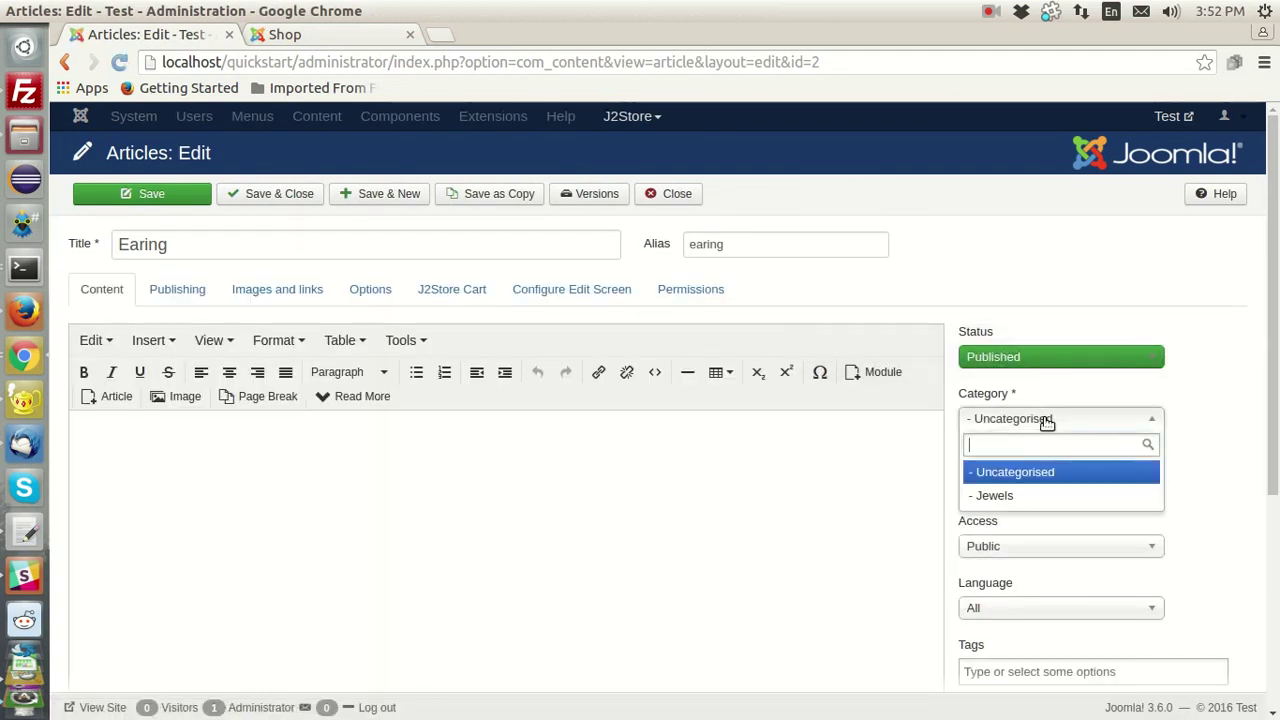
pyautogui.click(1044, 494)
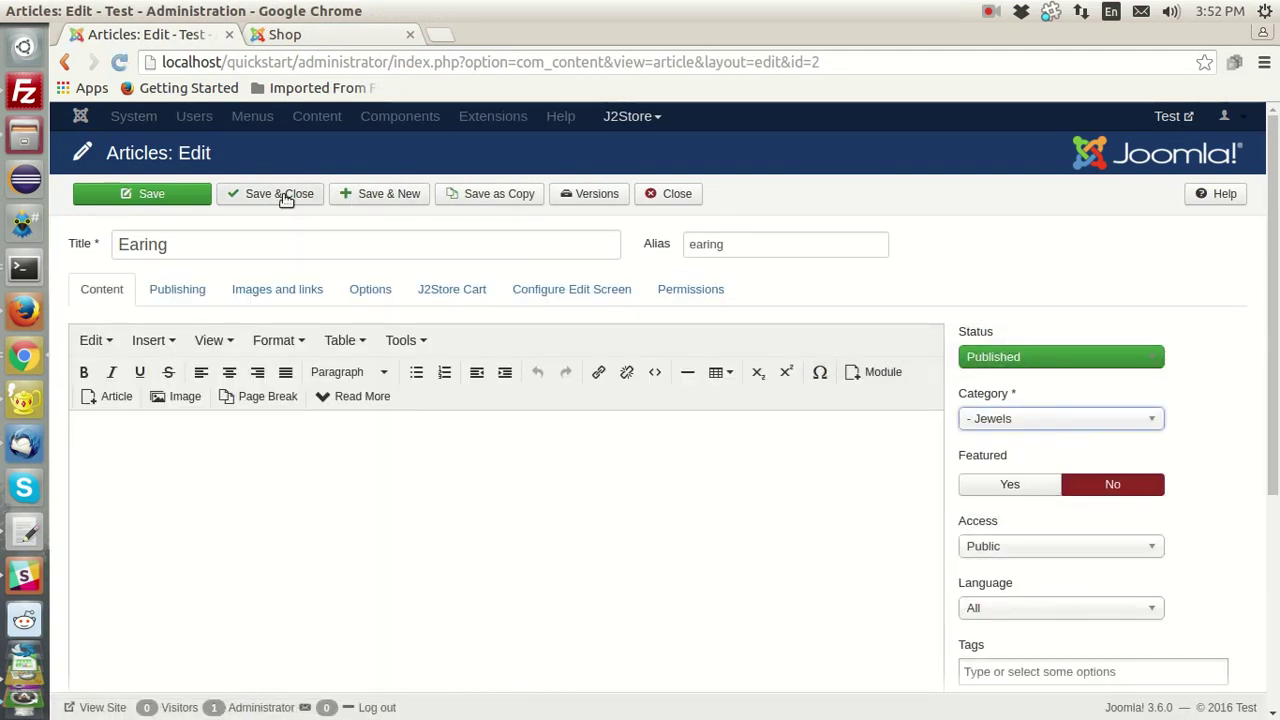
pyautogui.click(230, 199)
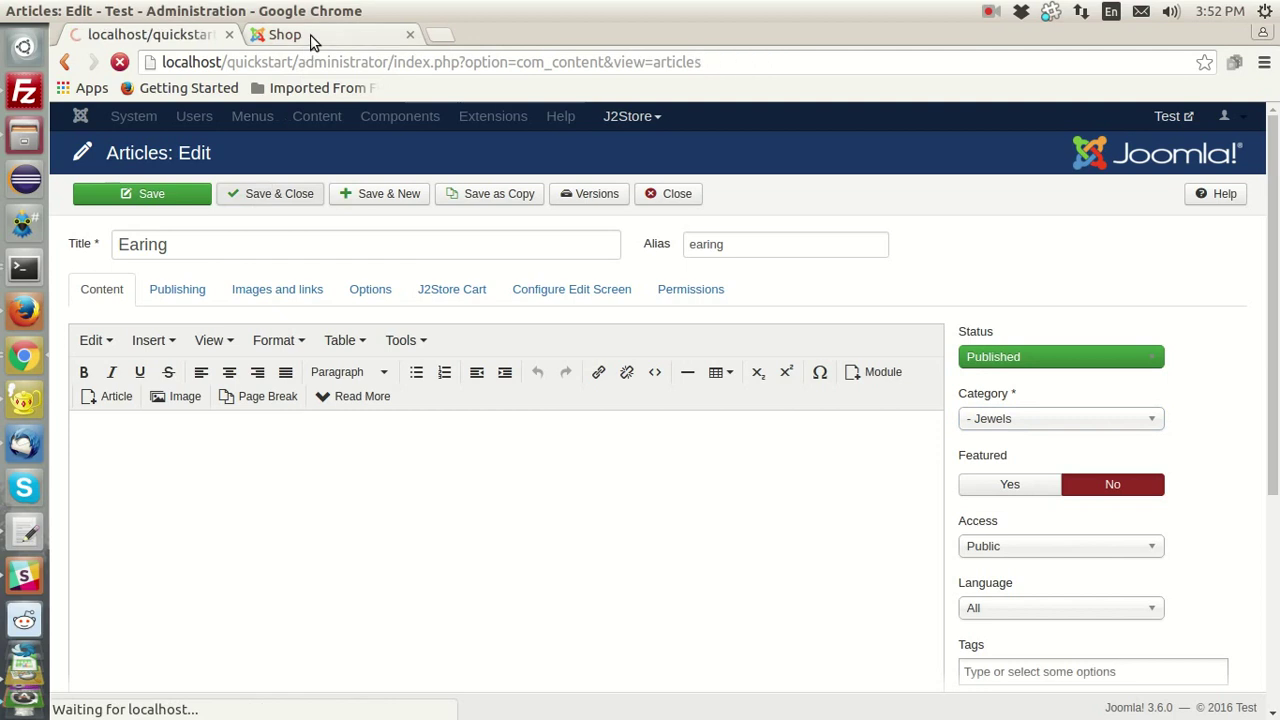
# Reload the front-end Shop page and examine the Earing product's listing with its image and prices.
pyautogui.click(310, 36)
pyautogui.press('F5')
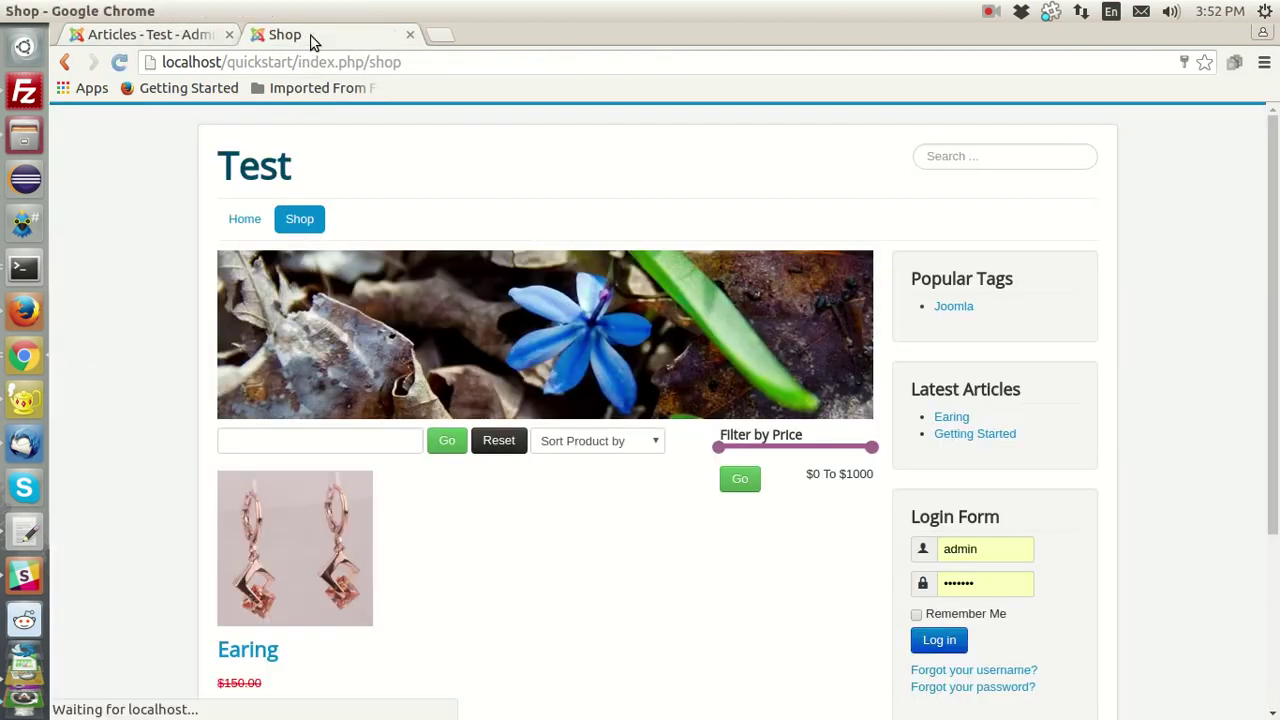
pyautogui.scroll(-4, 495, 505)
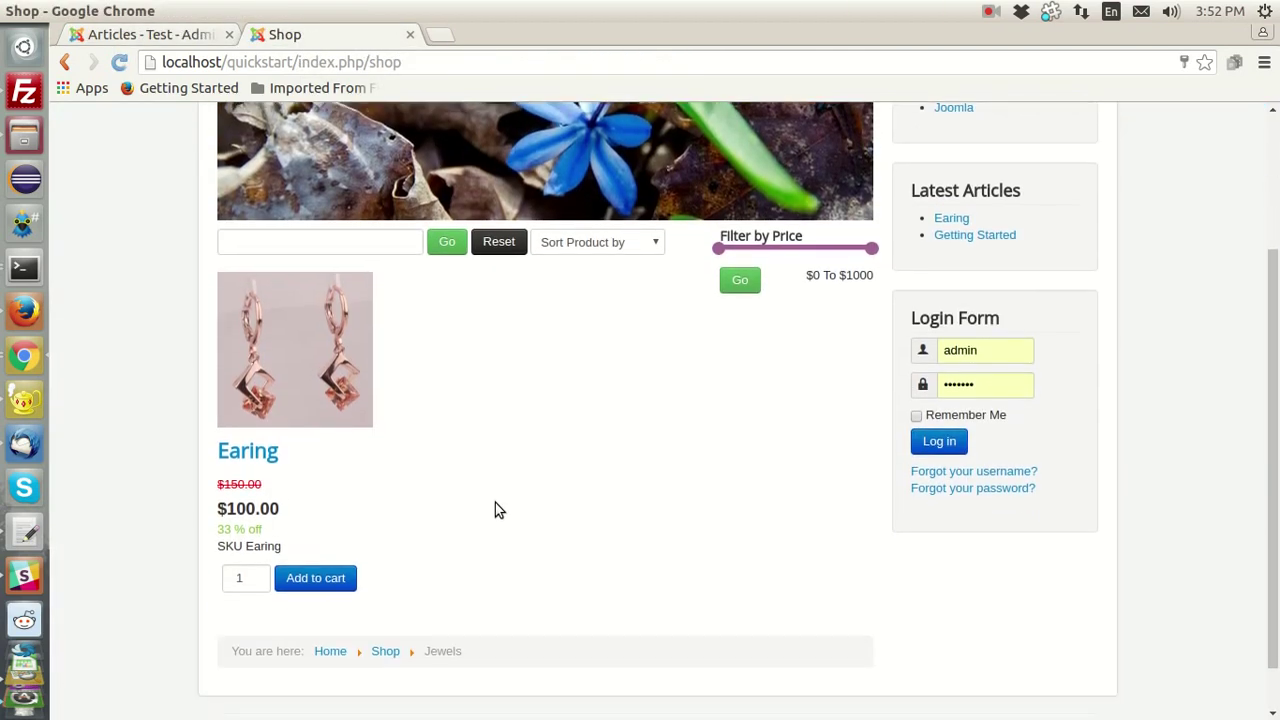
pyautogui.scroll(-1, 495, 509)
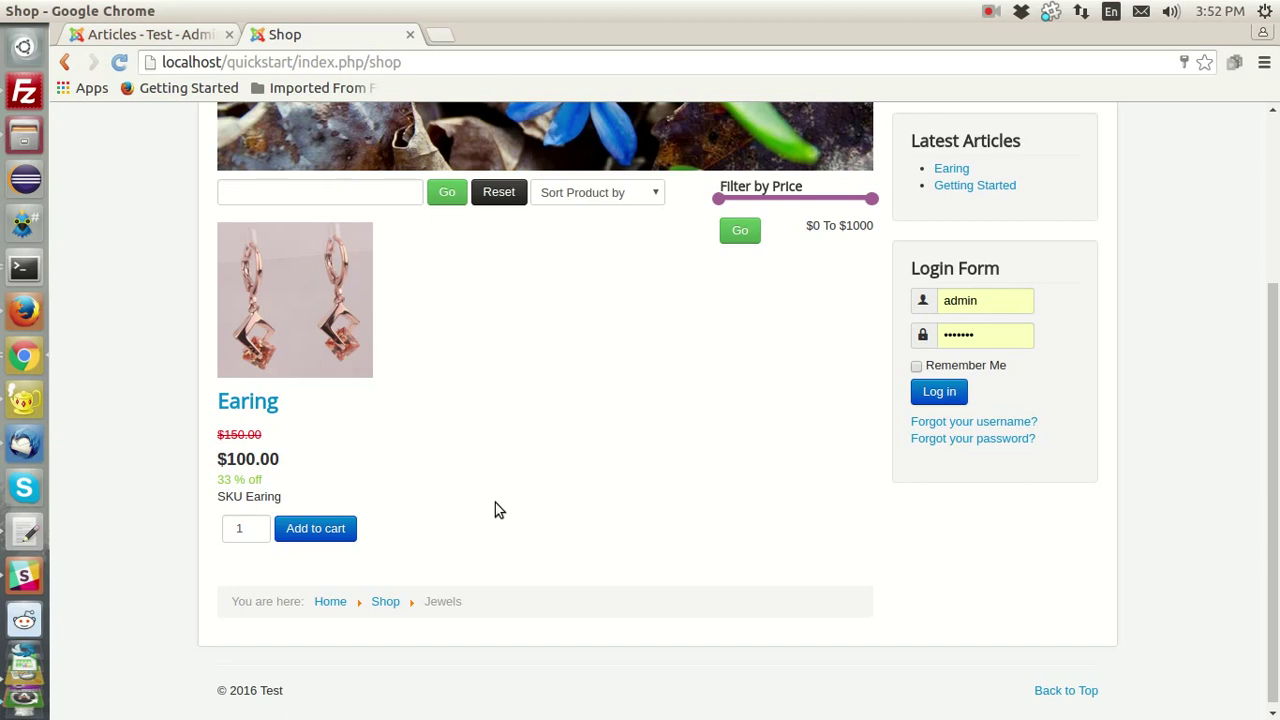
# Create a new article titled Nacklace in the administration site, treat it as a Simple product, and save to continue.
pyautogui.click(182, 40)
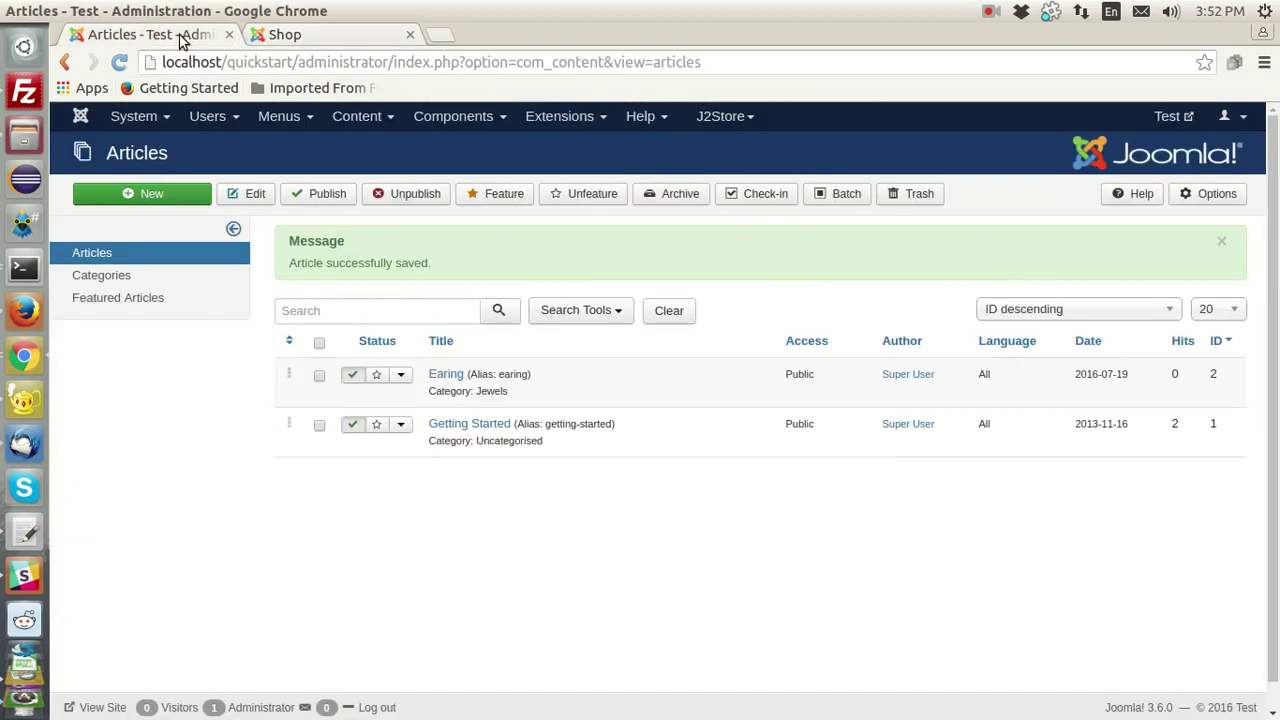
pyautogui.click(166, 197)
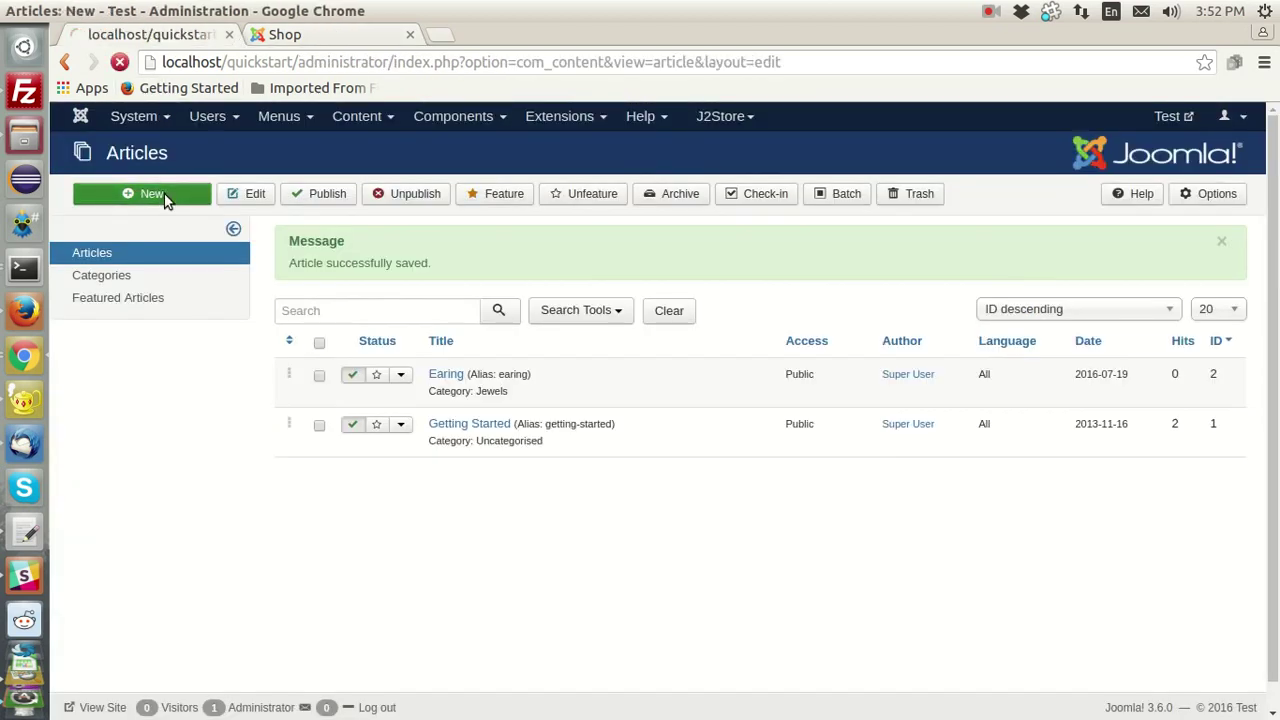
pyautogui.click(217, 242)
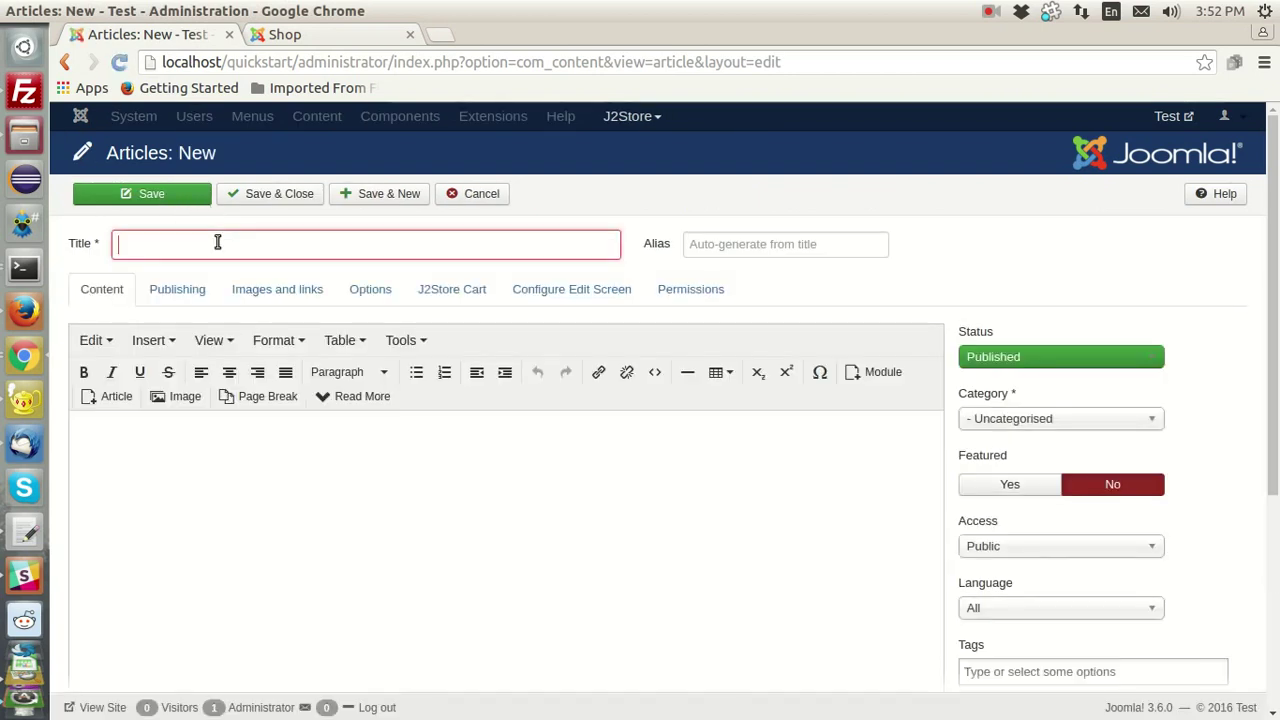
pyautogui.write('Nacklace')
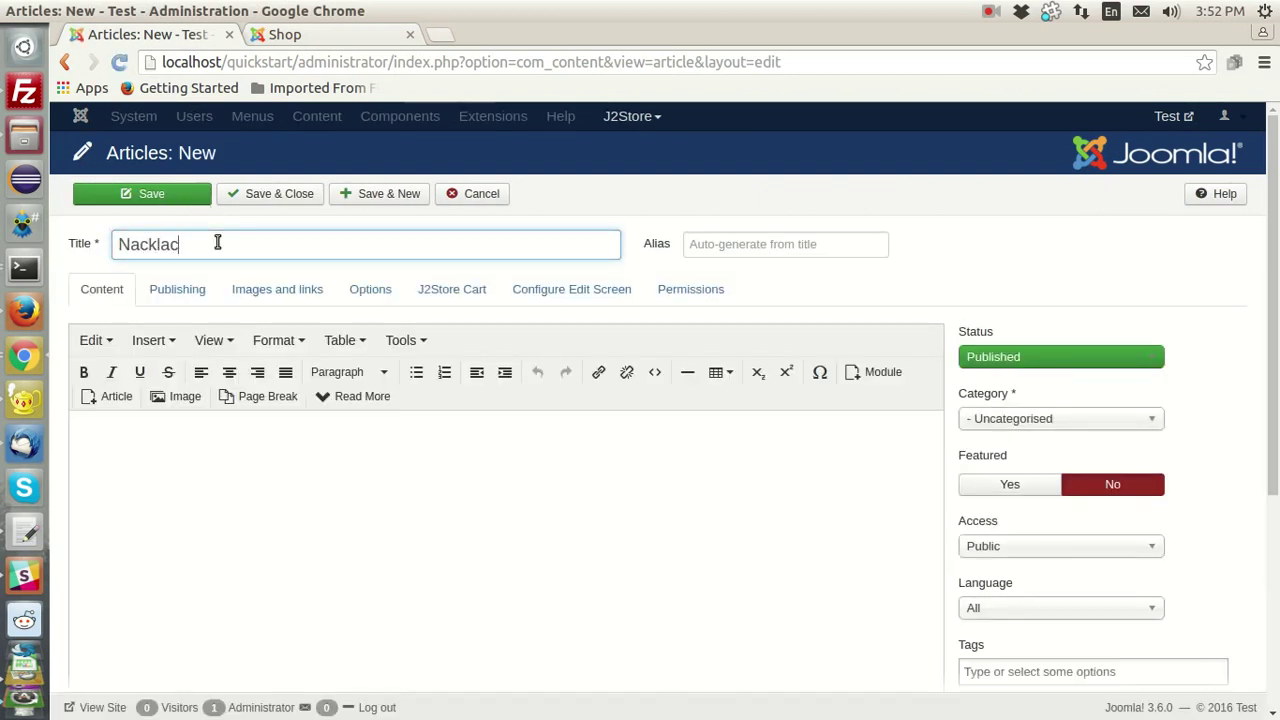
pyautogui.click(442, 289)
pyautogui.click(472, 414)
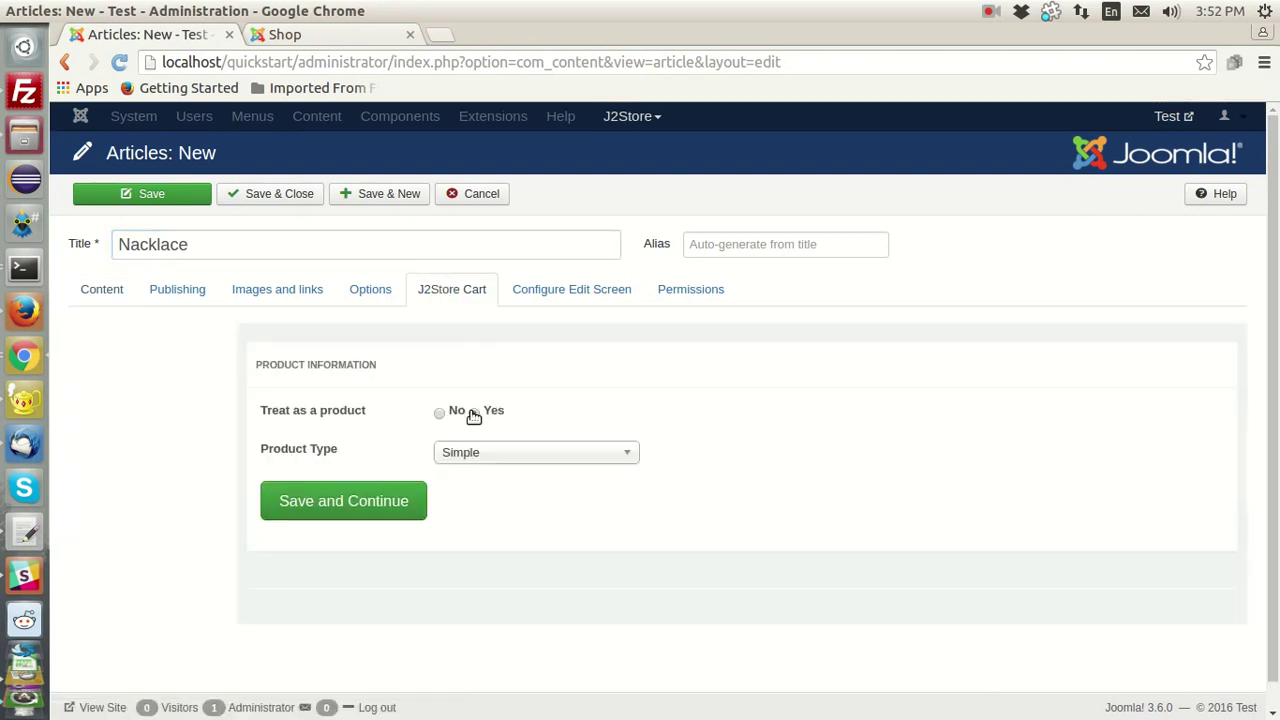
pyautogui.click(390, 502)
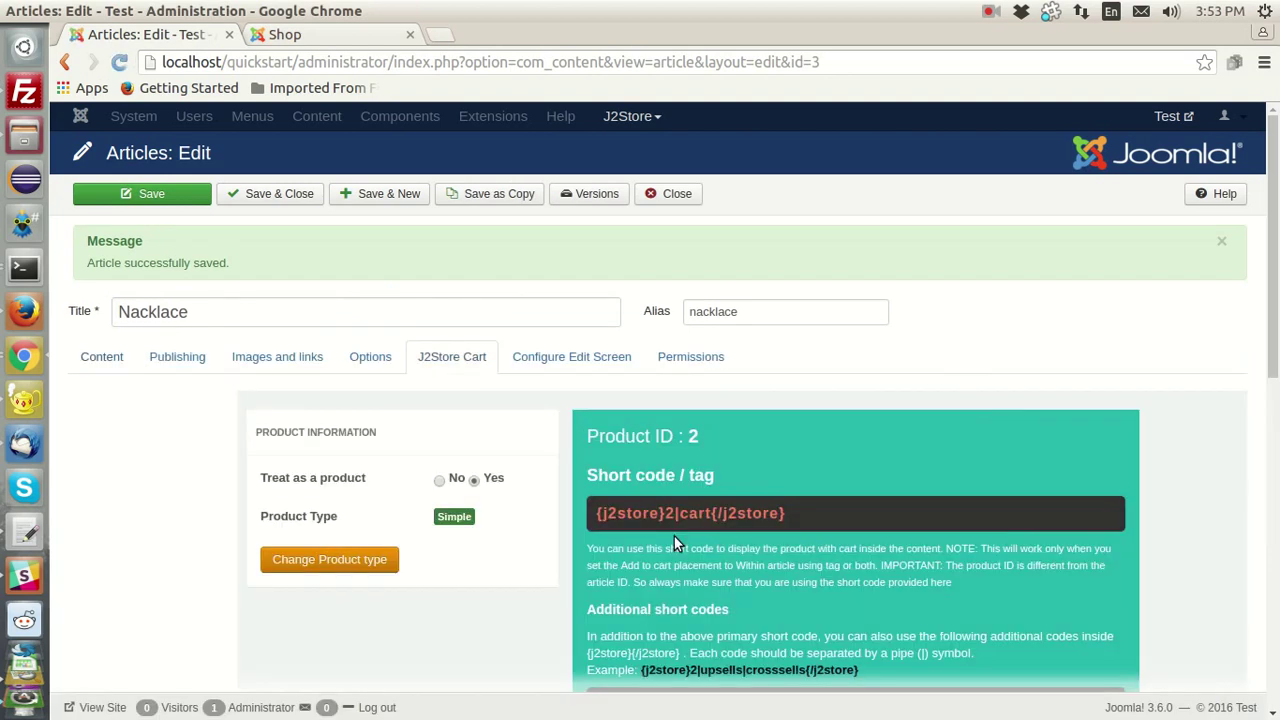
# Set the Nacklace product's regular price to 200 and create an advanced price of 150 for the Public group.
pyautogui.scroll(-3, 674, 543)
pyautogui.scroll(-7, 674, 543)
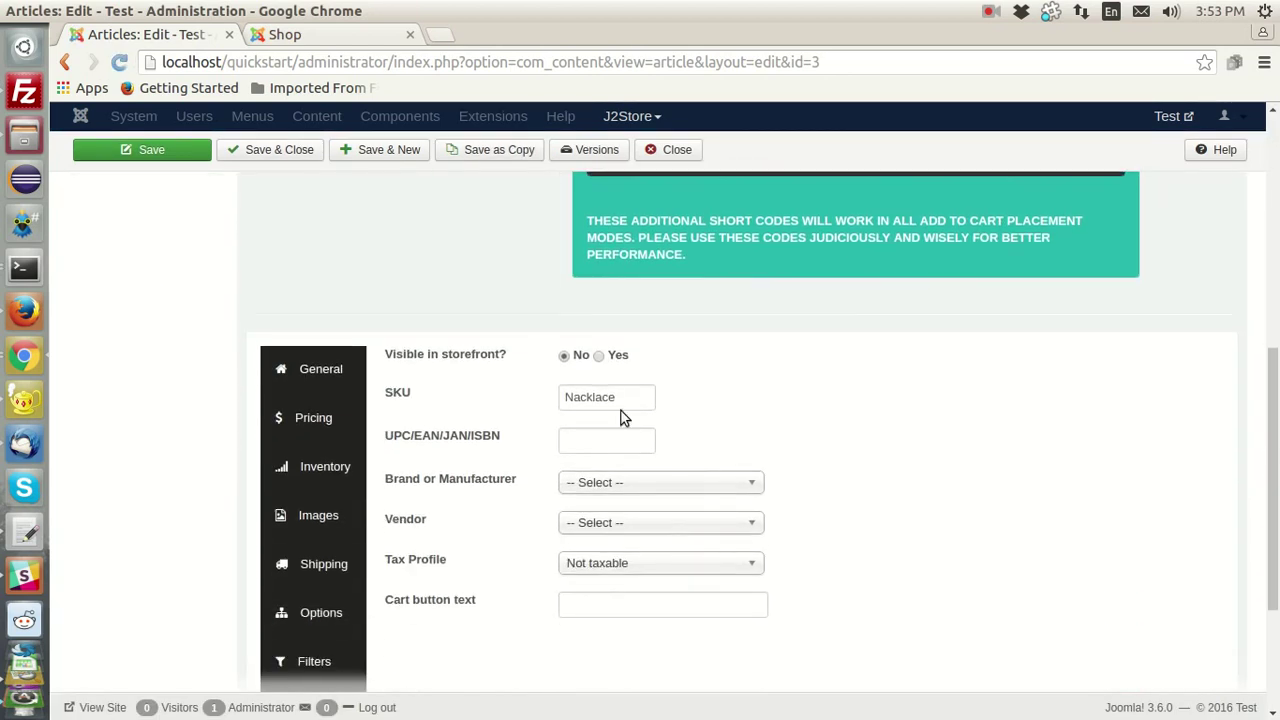
pyautogui.click(308, 416)
pyautogui.click(600, 356)
pyautogui.write('200')
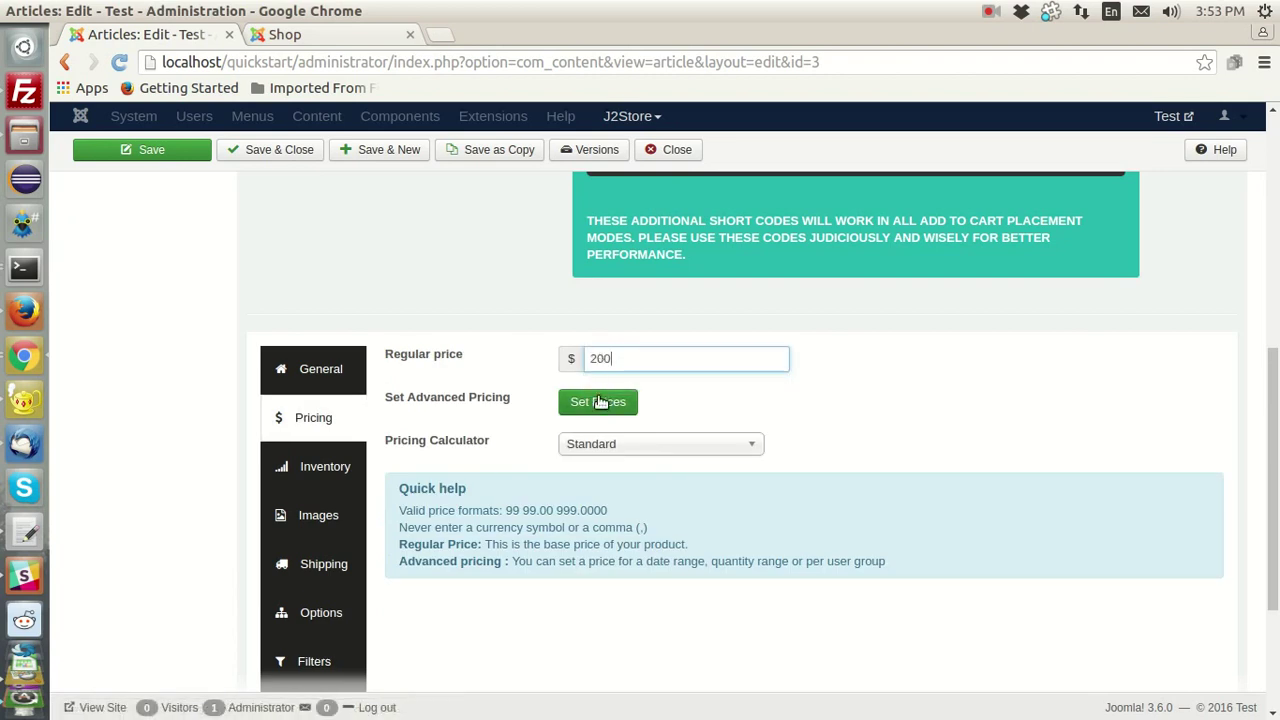
pyautogui.click(600, 400)
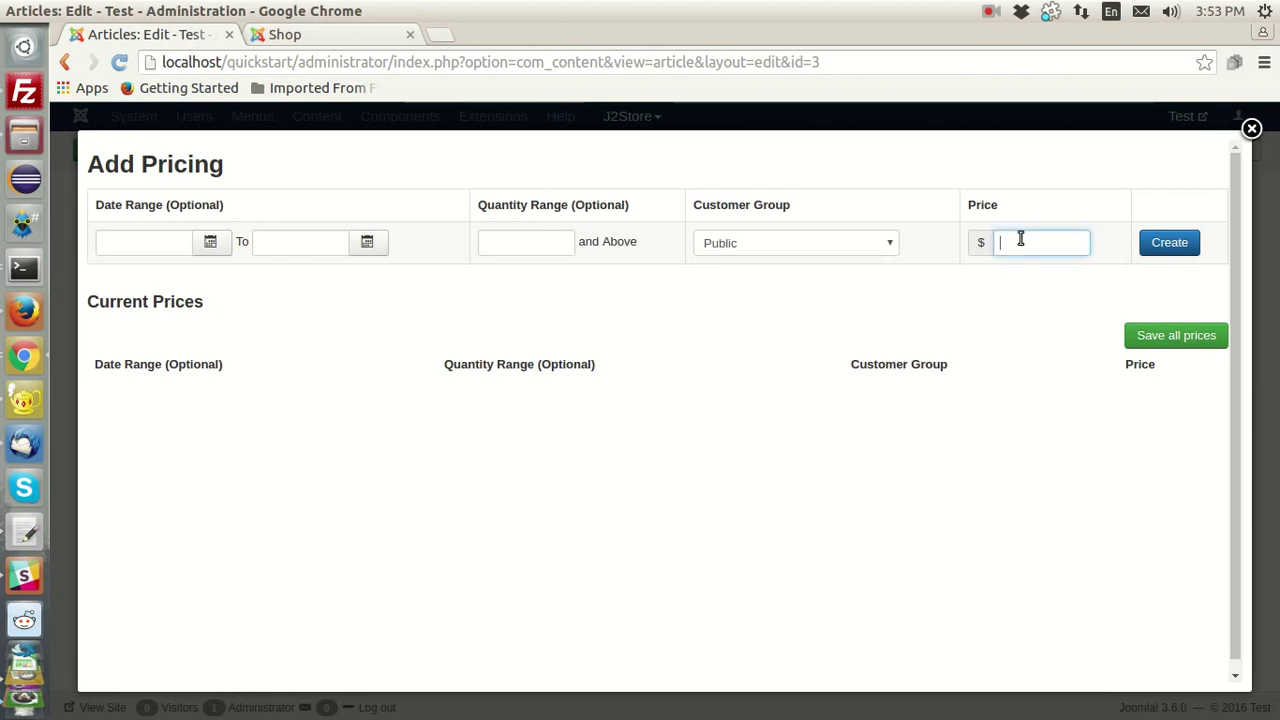
pyautogui.write('150')
pyautogui.click(1166, 242)
pyautogui.click(1252, 129)
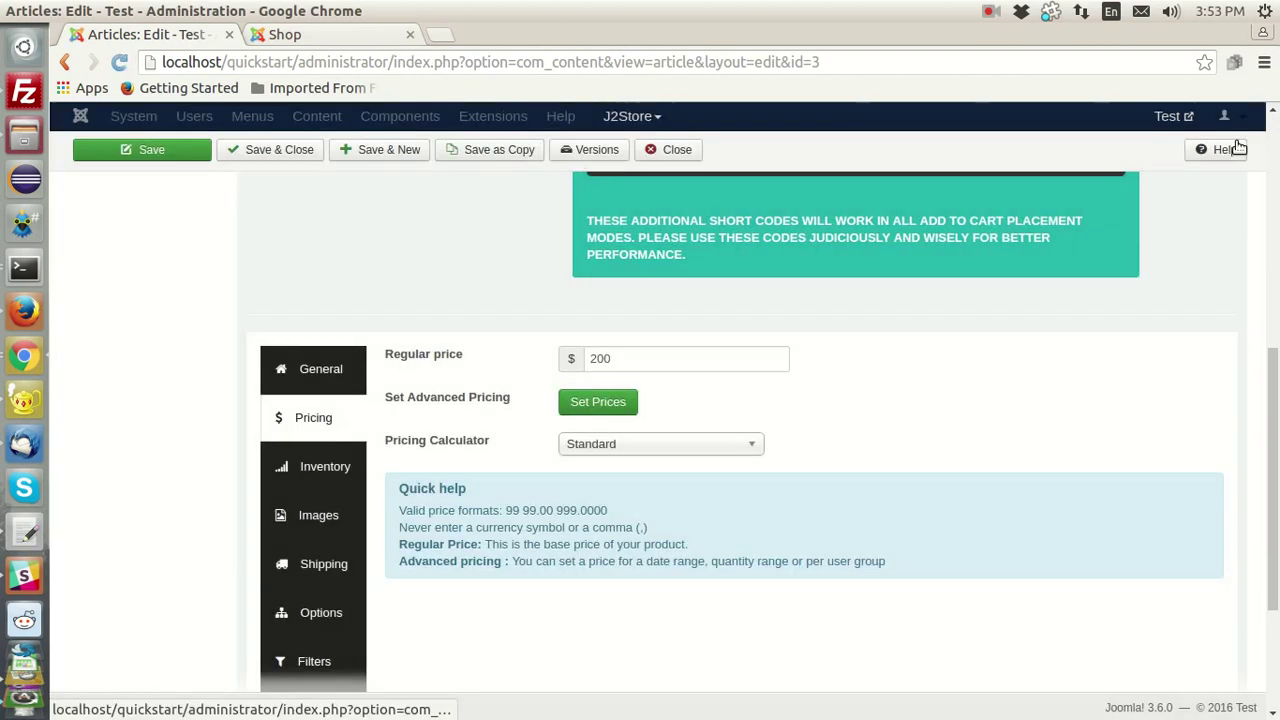
# Assign the chunky-necklace image as both the thumbnail and the main image of the Nacklace product.
pyautogui.click(336, 524)
pyautogui.click(554, 392)
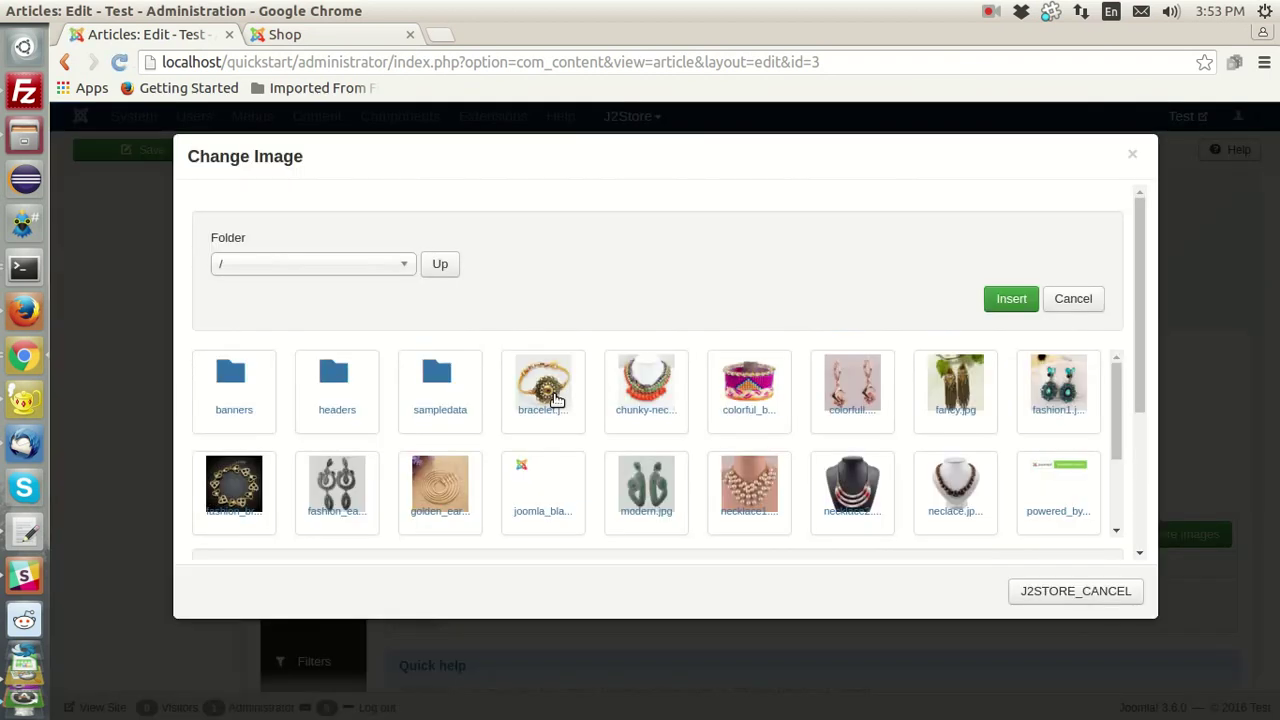
pyautogui.click(630, 408)
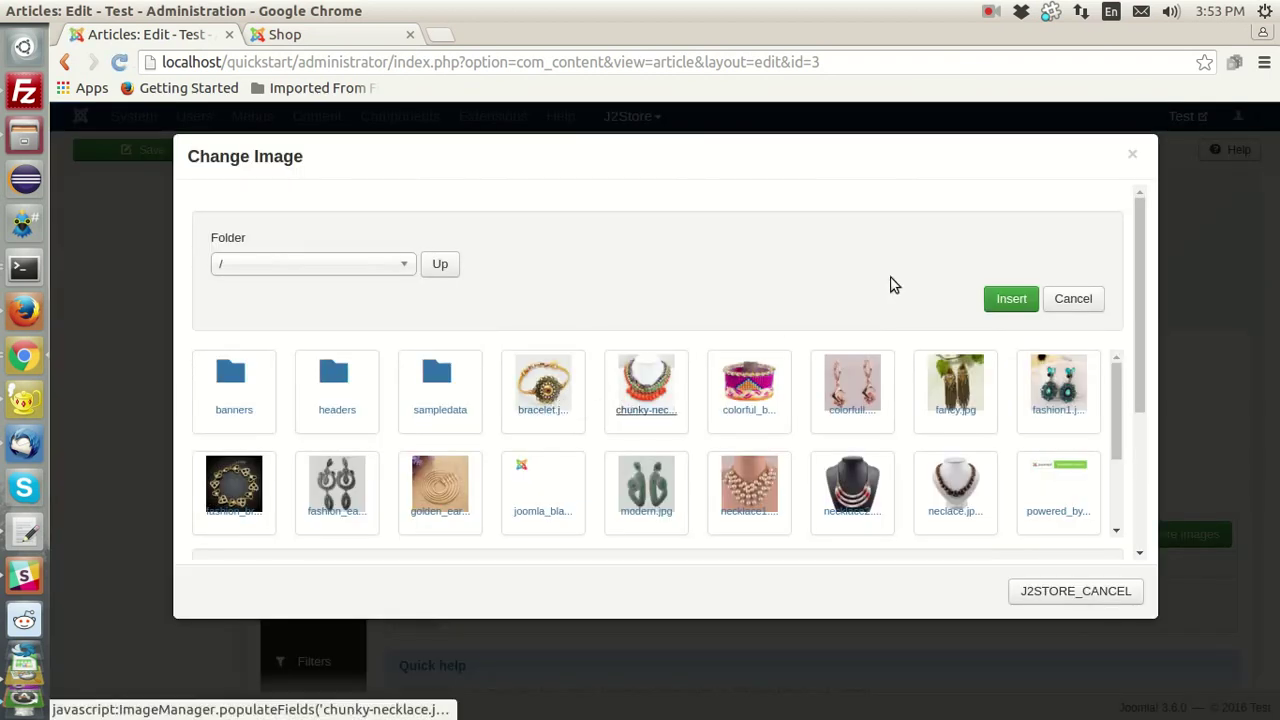
pyautogui.click(1026, 298)
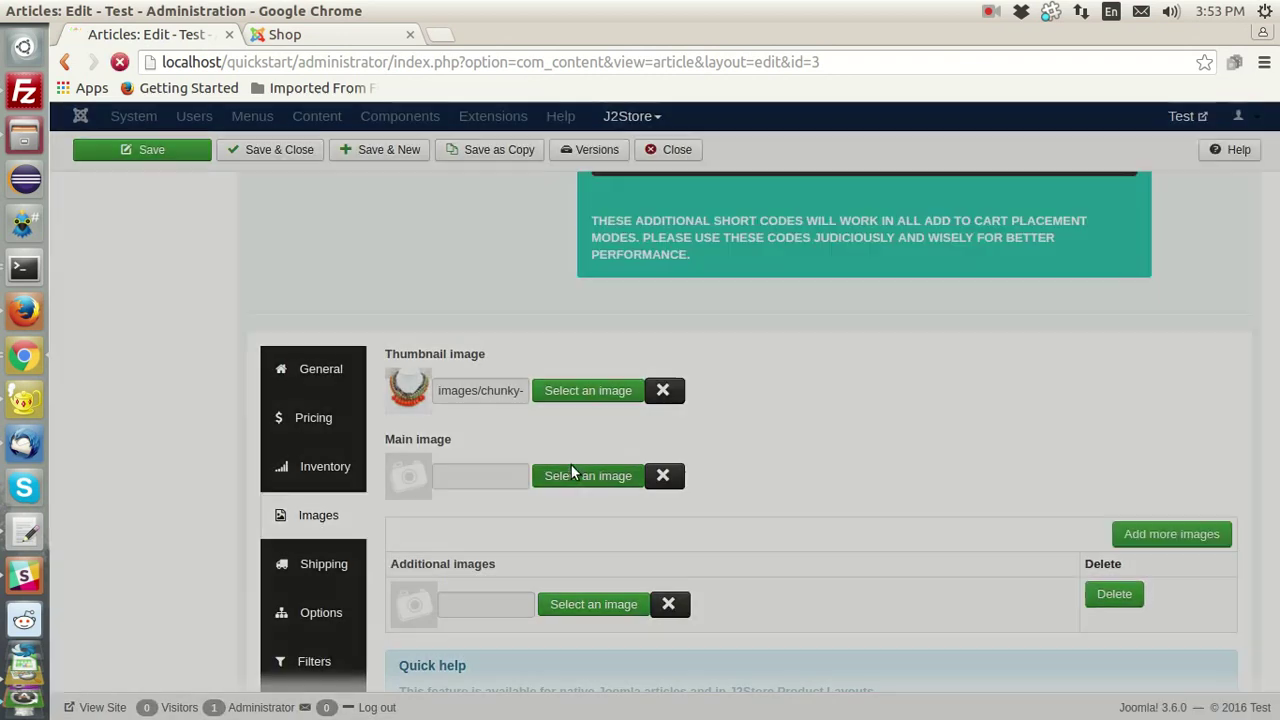
pyautogui.click(574, 474)
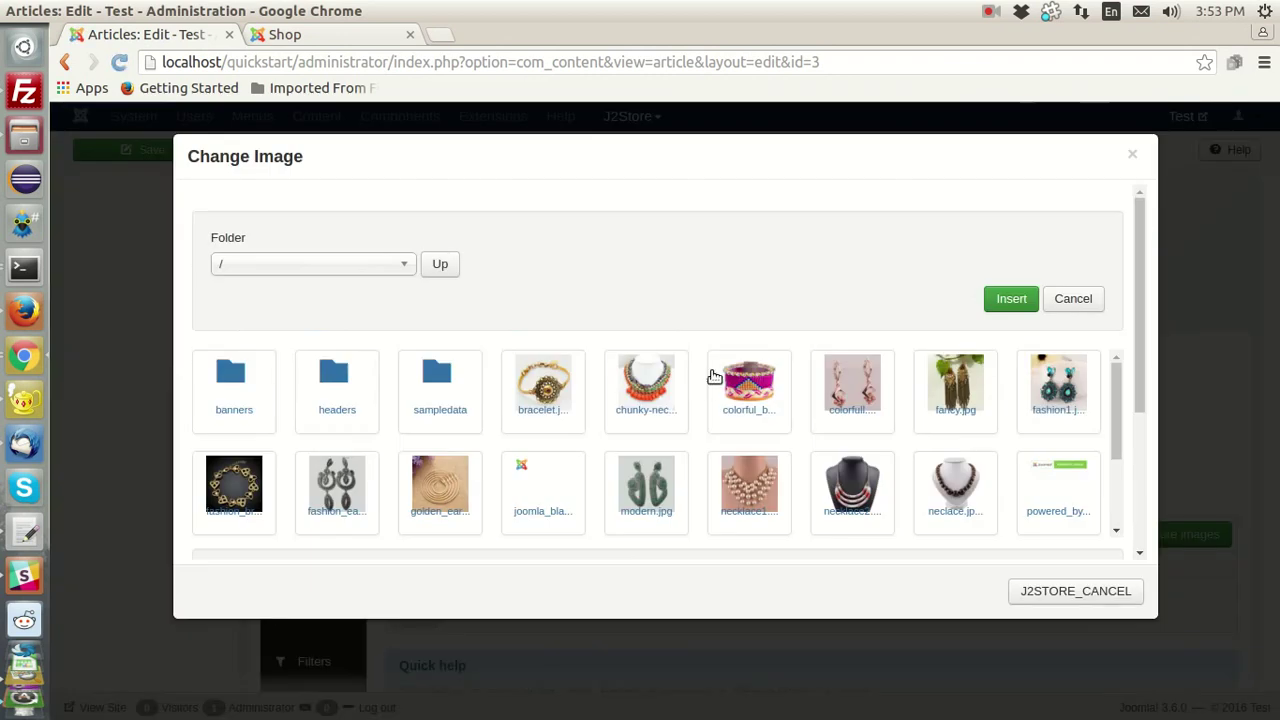
pyautogui.click(665, 404)
pyautogui.click(1020, 299)
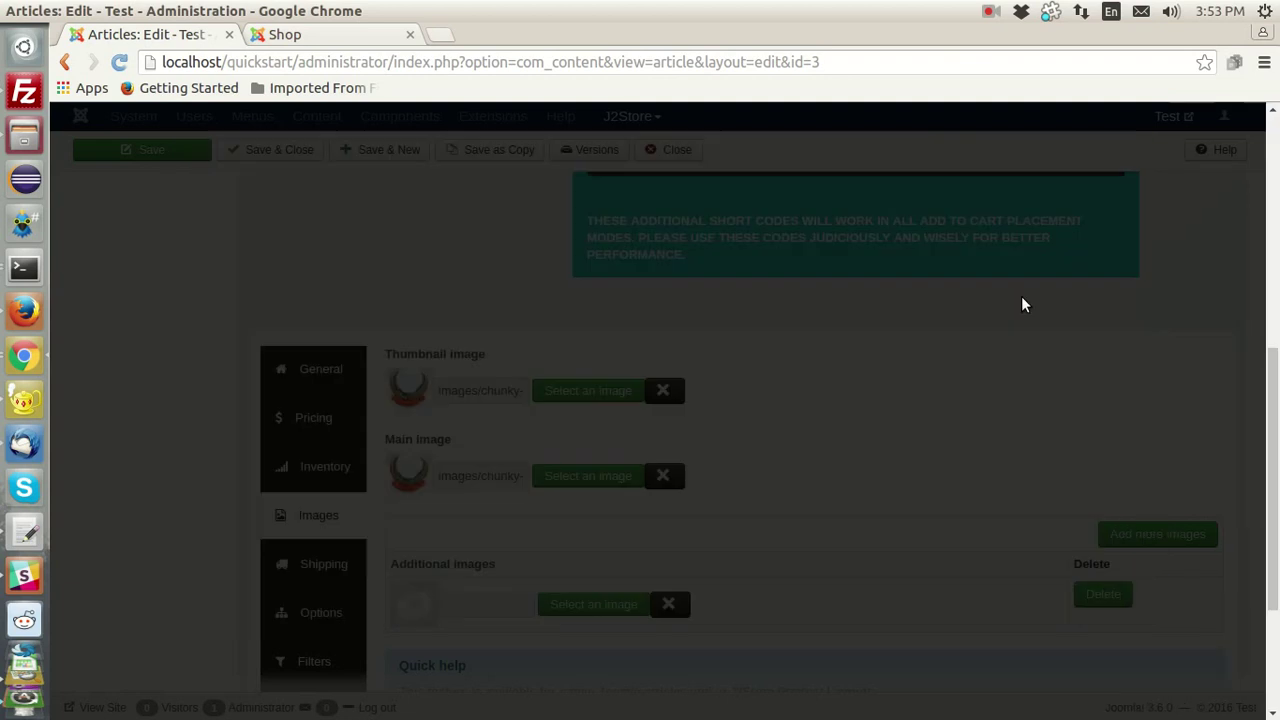
# Insert necklace2.jpg as the first additional image of the Nacklace product.
pyautogui.click(619, 603)
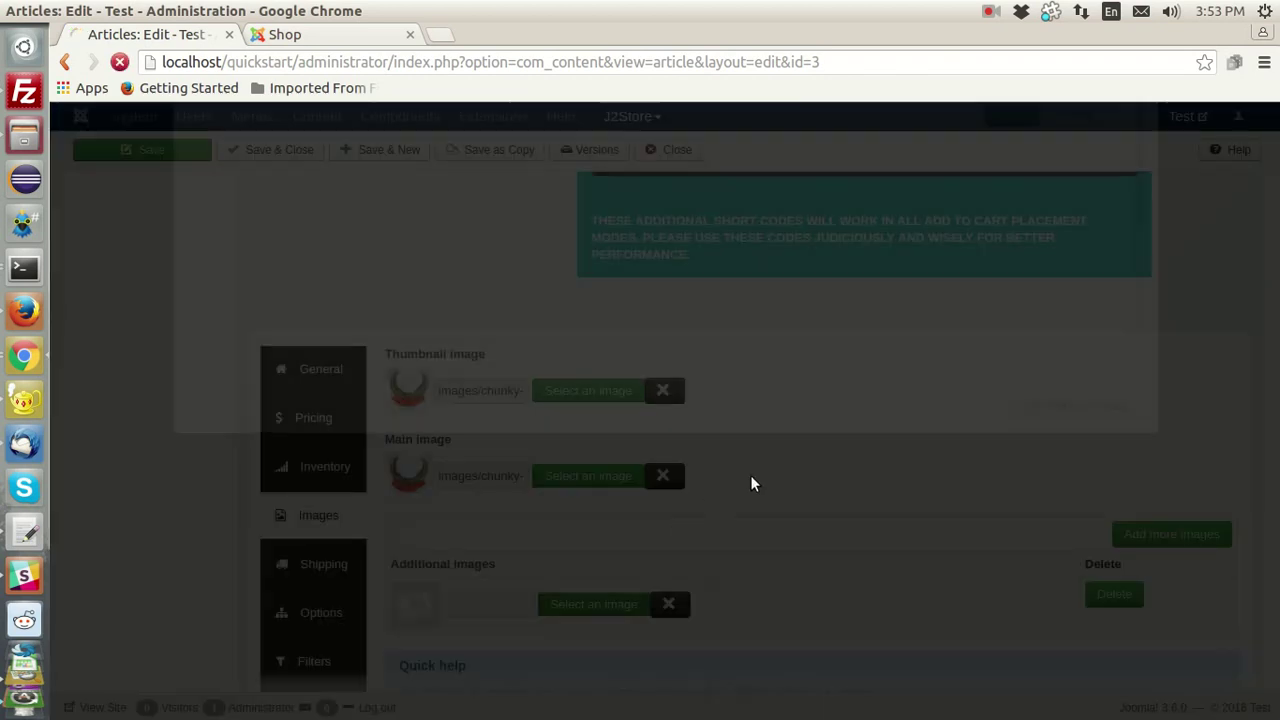
pyautogui.scroll(-3, 865, 394)
pyautogui.click(865, 394)
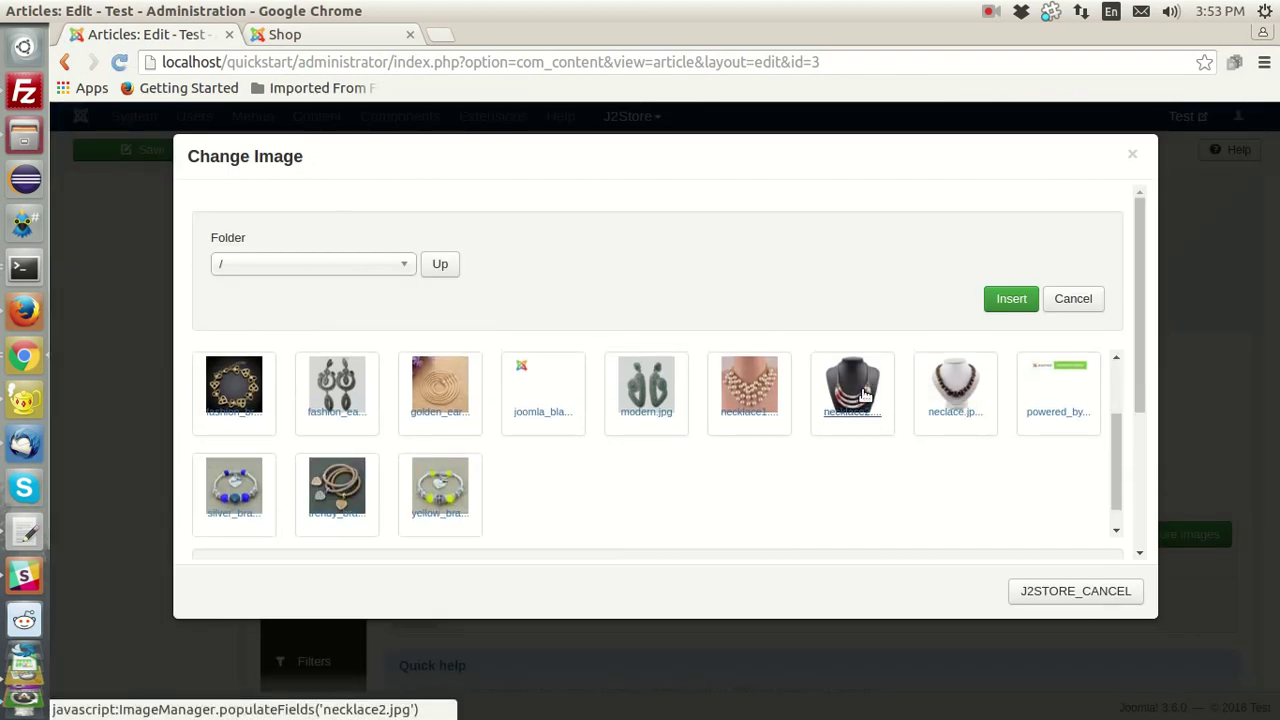
pyautogui.click(1011, 298)
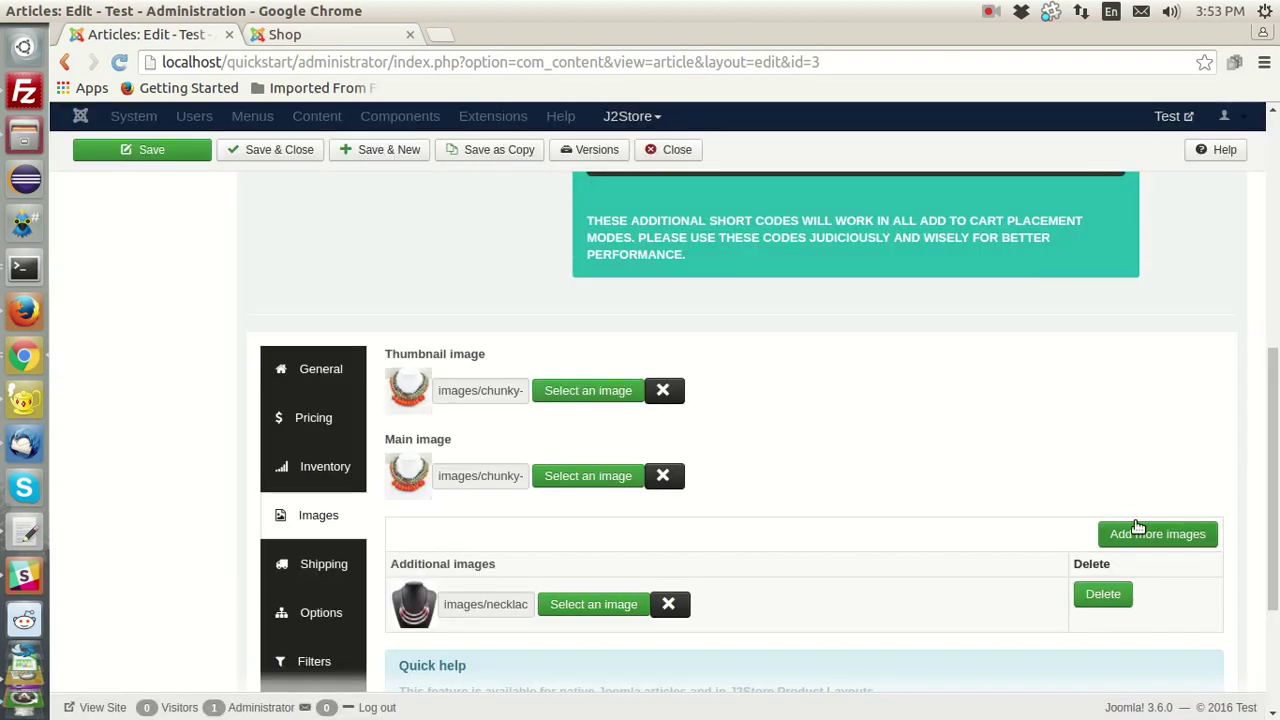
# Add two more additional images to the Nacklace product, necklace1 and another necklace picture, and save and close the article.
pyautogui.click(1135, 527)
pyautogui.scroll(-3, 1001, 524)
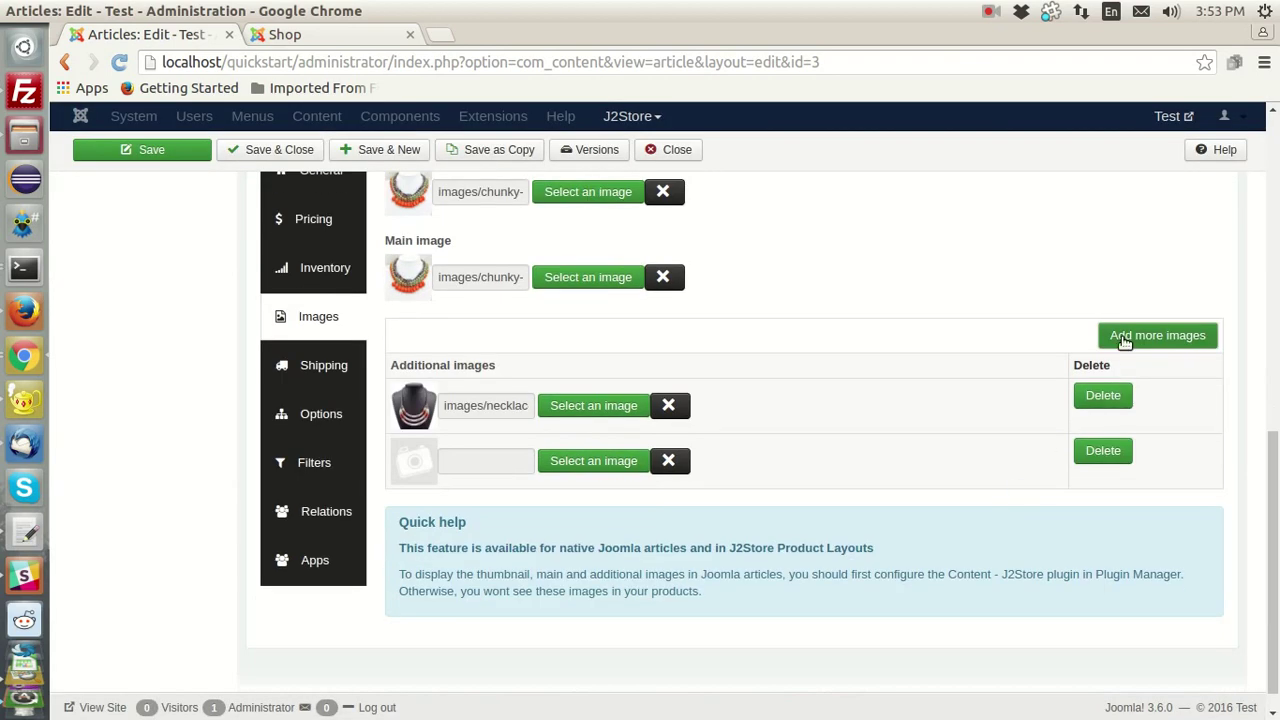
pyautogui.click(1125, 340)
pyautogui.click(602, 452)
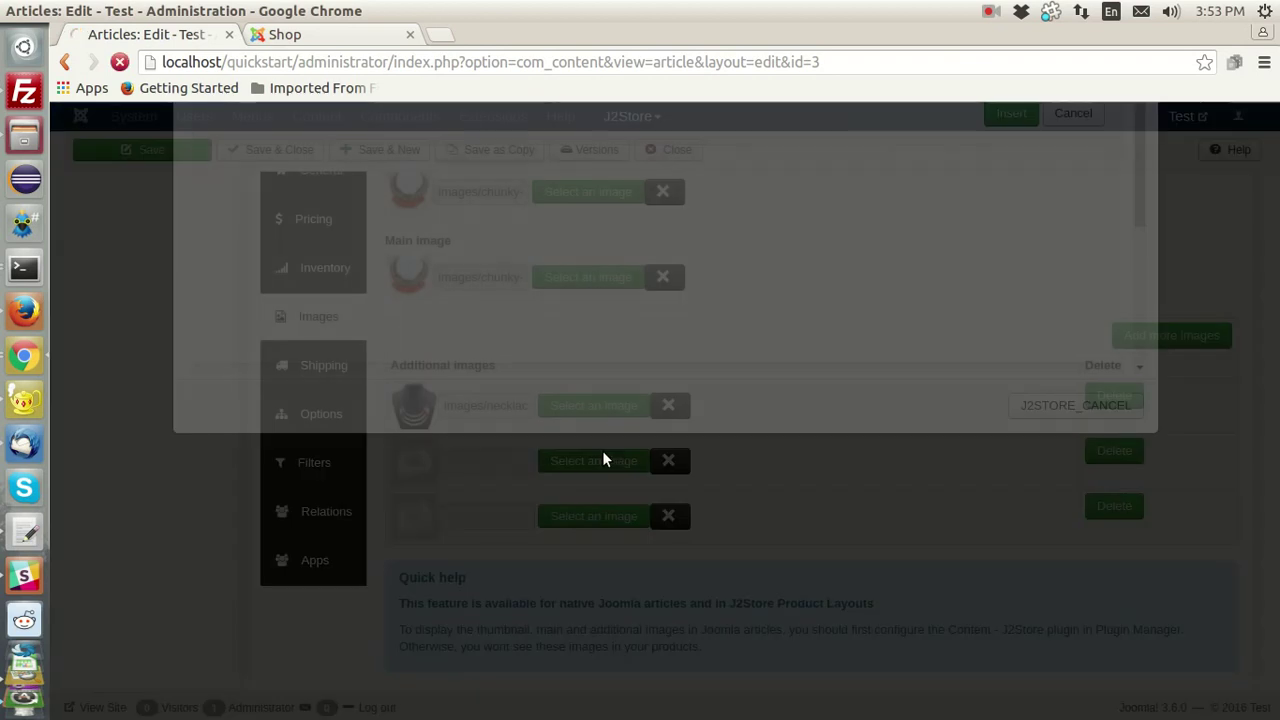
pyautogui.click(740, 505)
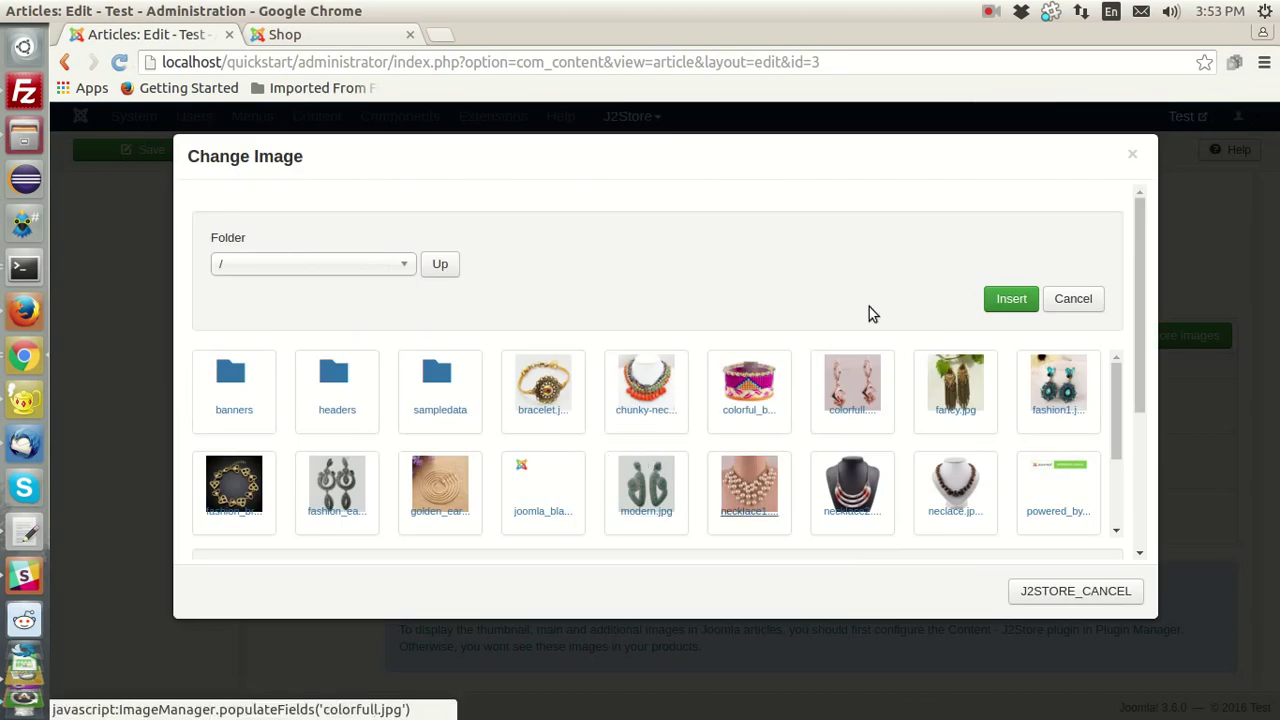
pyautogui.click(1008, 300)
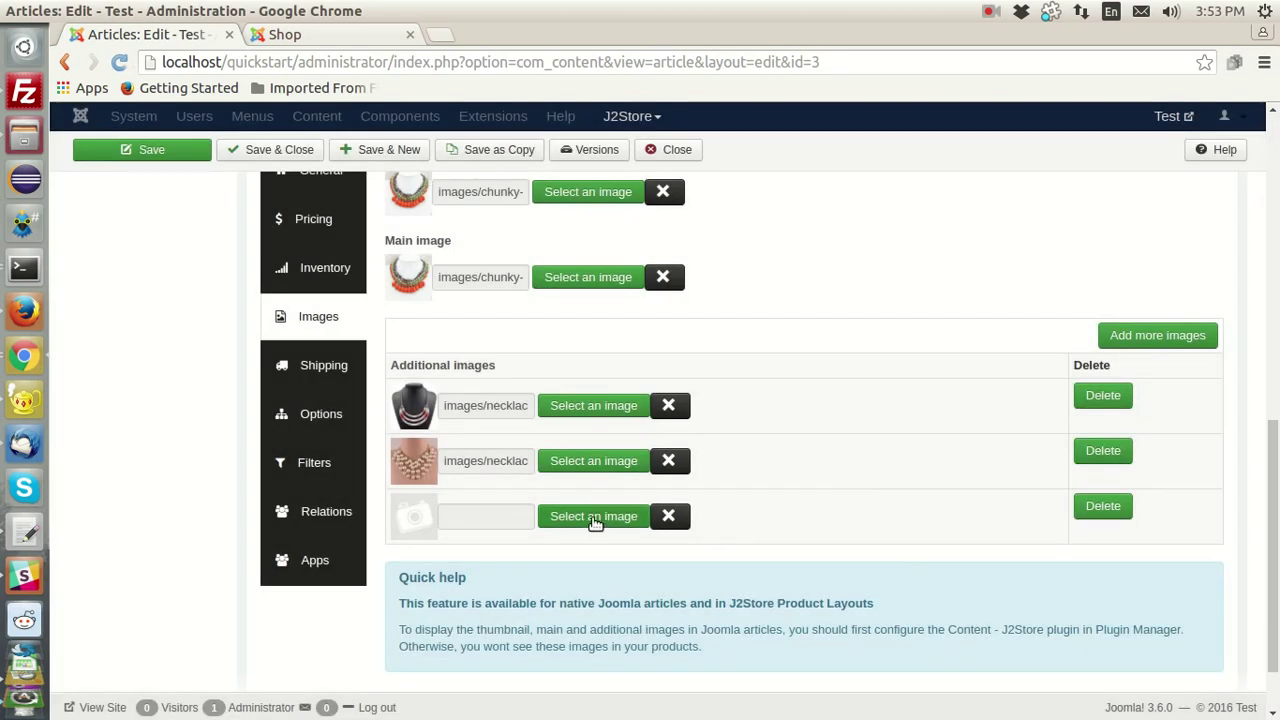
pyautogui.click(595, 522)
pyautogui.click(826, 497)
pyautogui.click(1008, 299)
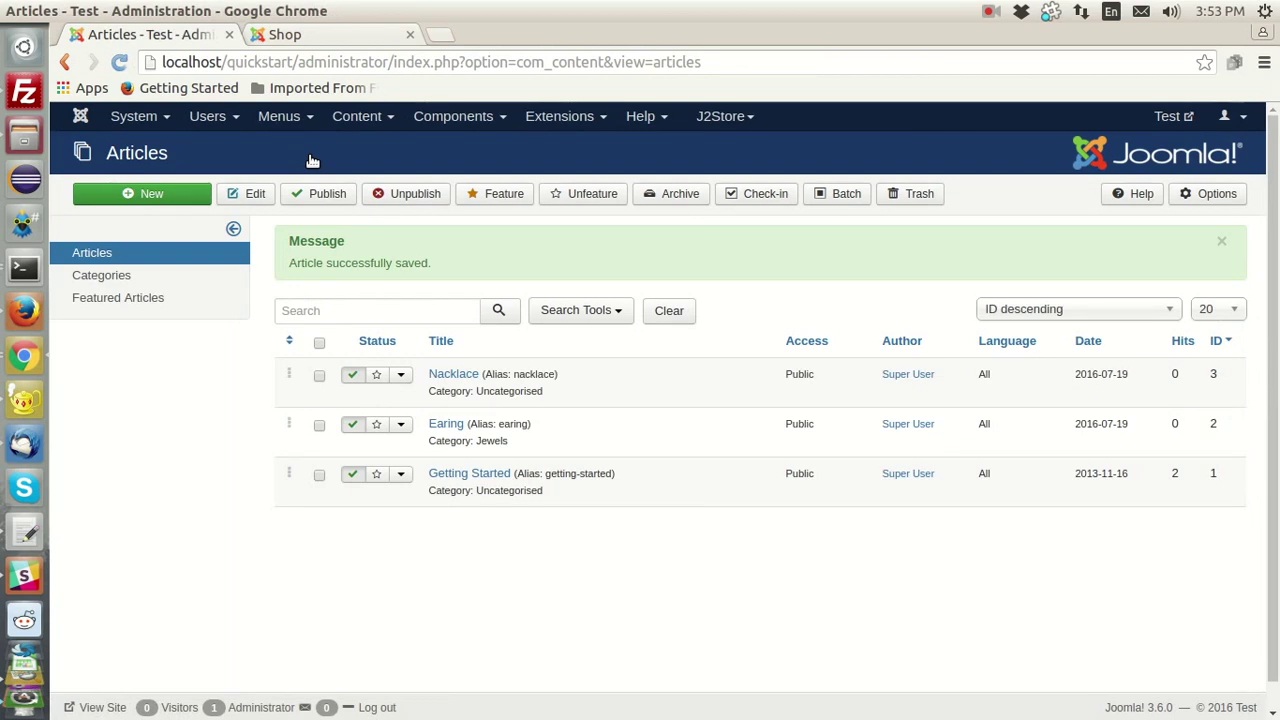
# Create a new article titled Bracelet, treat it as a Simple product, and save to continue.
pyautogui.click(127, 195)
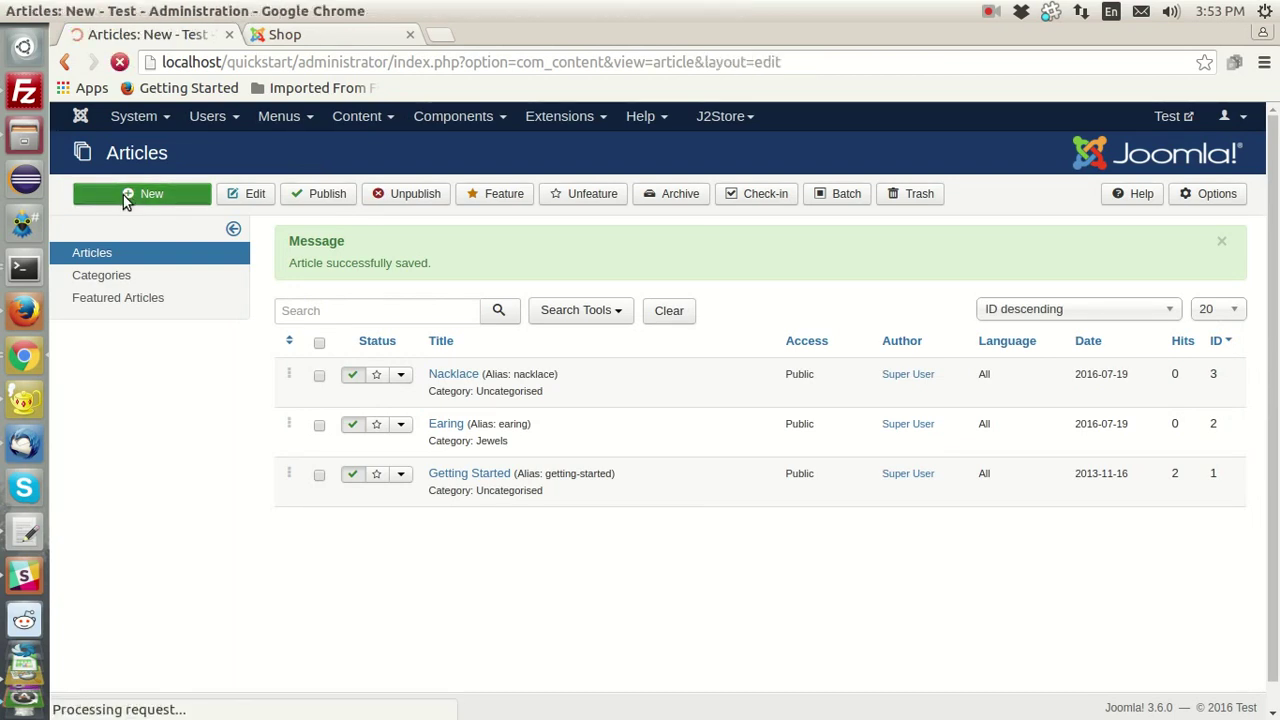
pyautogui.click(351, 243)
pyautogui.write('Bracelet')
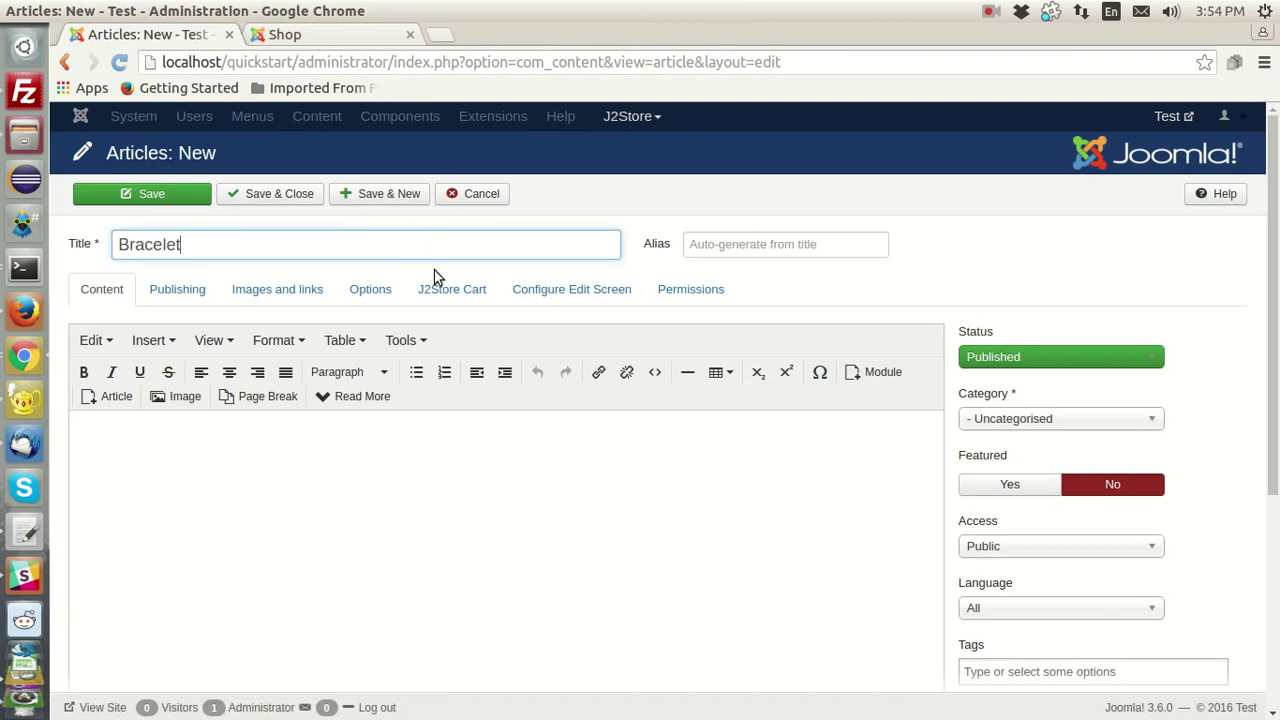
pyautogui.click(448, 290)
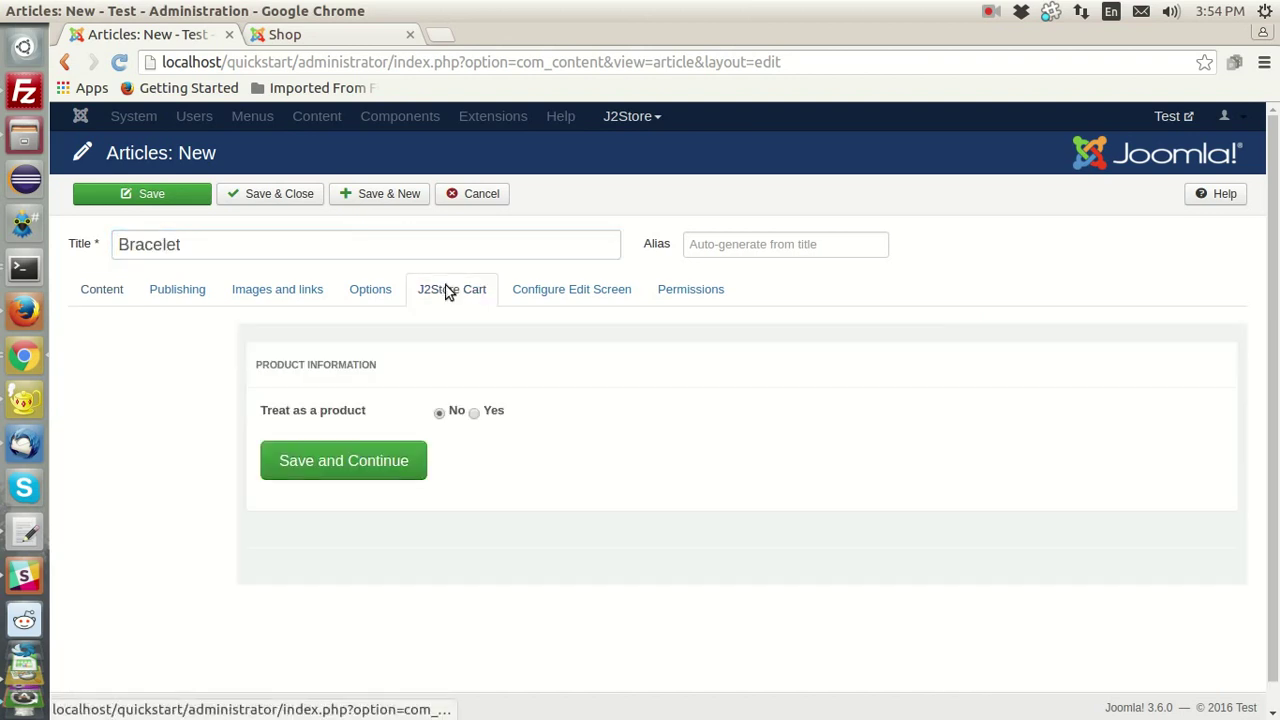
pyautogui.click(478, 412)
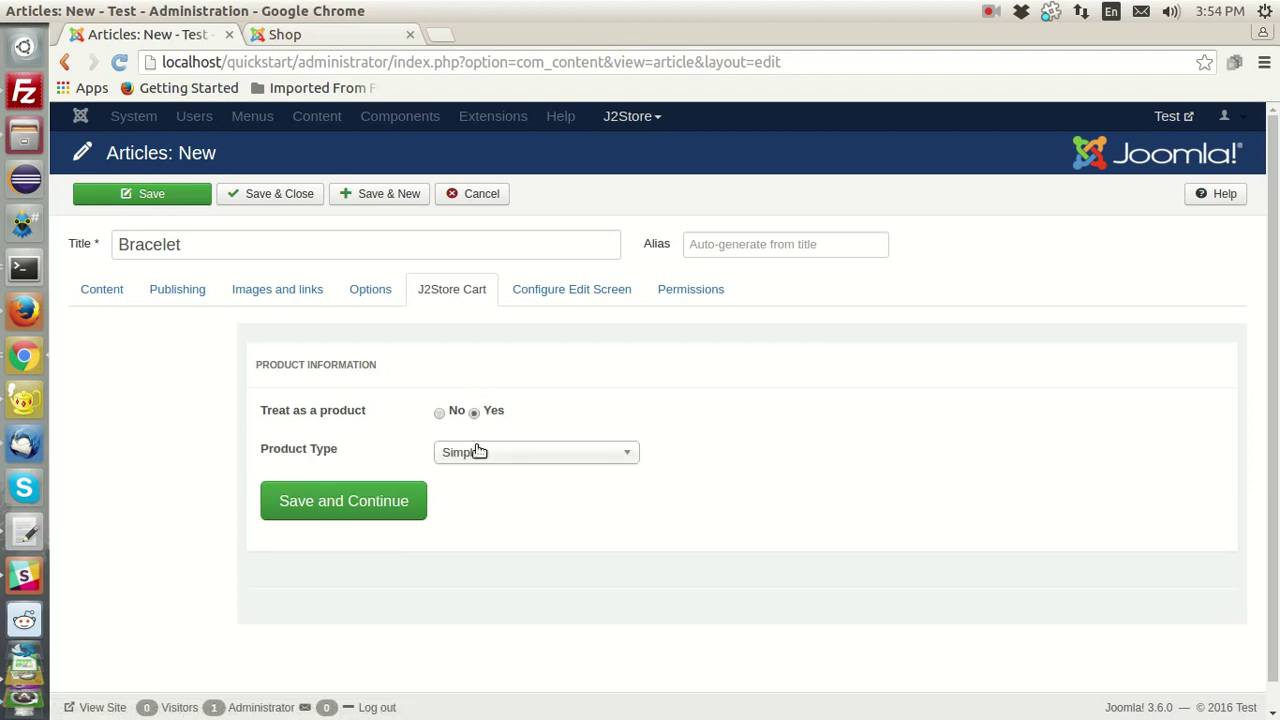
pyautogui.click(417, 506)
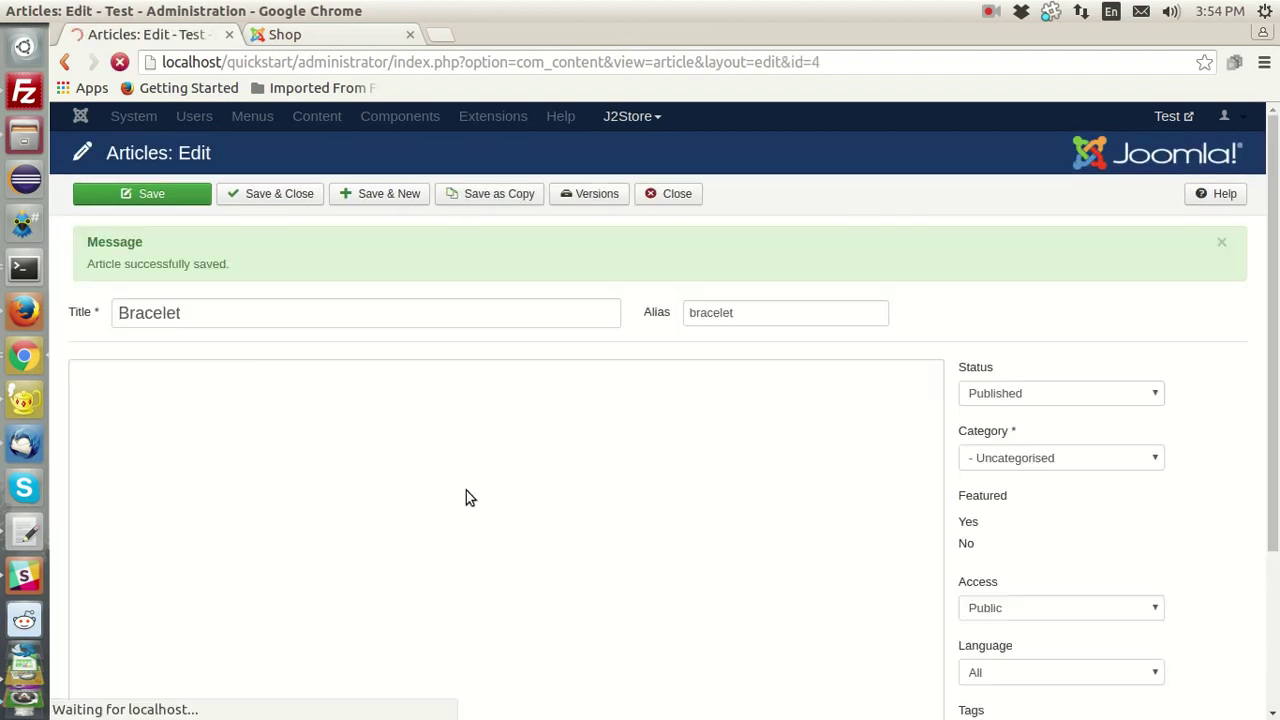
# Set the Bracelet product's regular price to 300 and create an advanced price of 175 for the Public group.
pyautogui.scroll(-3, 438, 425)
pyautogui.scroll(-3, 500, 430)
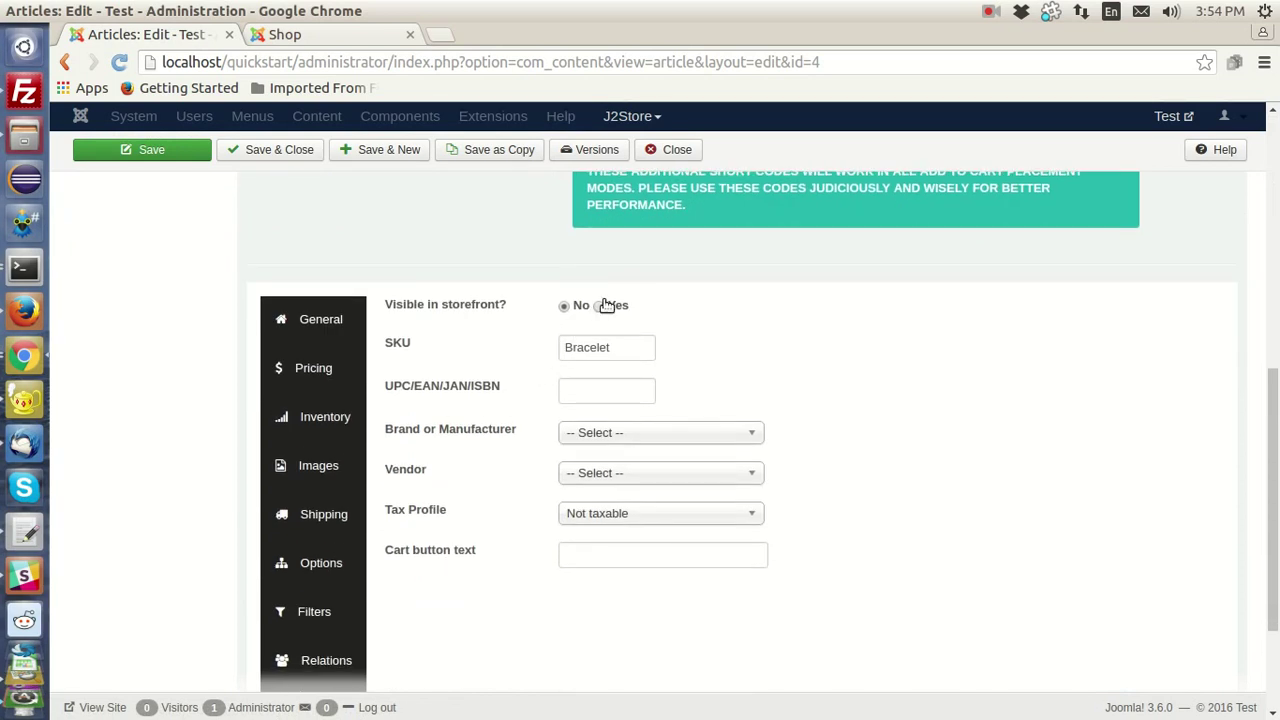
pyautogui.click(357, 369)
pyautogui.click(600, 314)
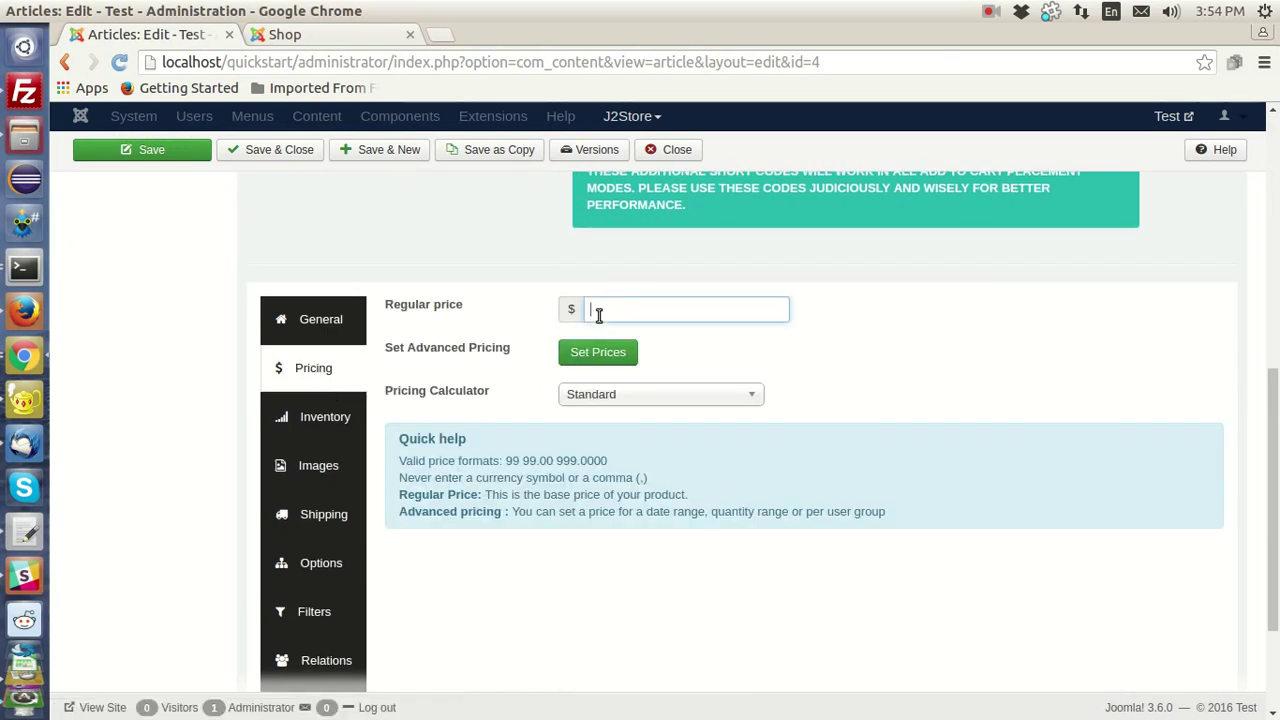
pyautogui.write('300')
pyautogui.click(597, 351)
pyautogui.click(1080, 238)
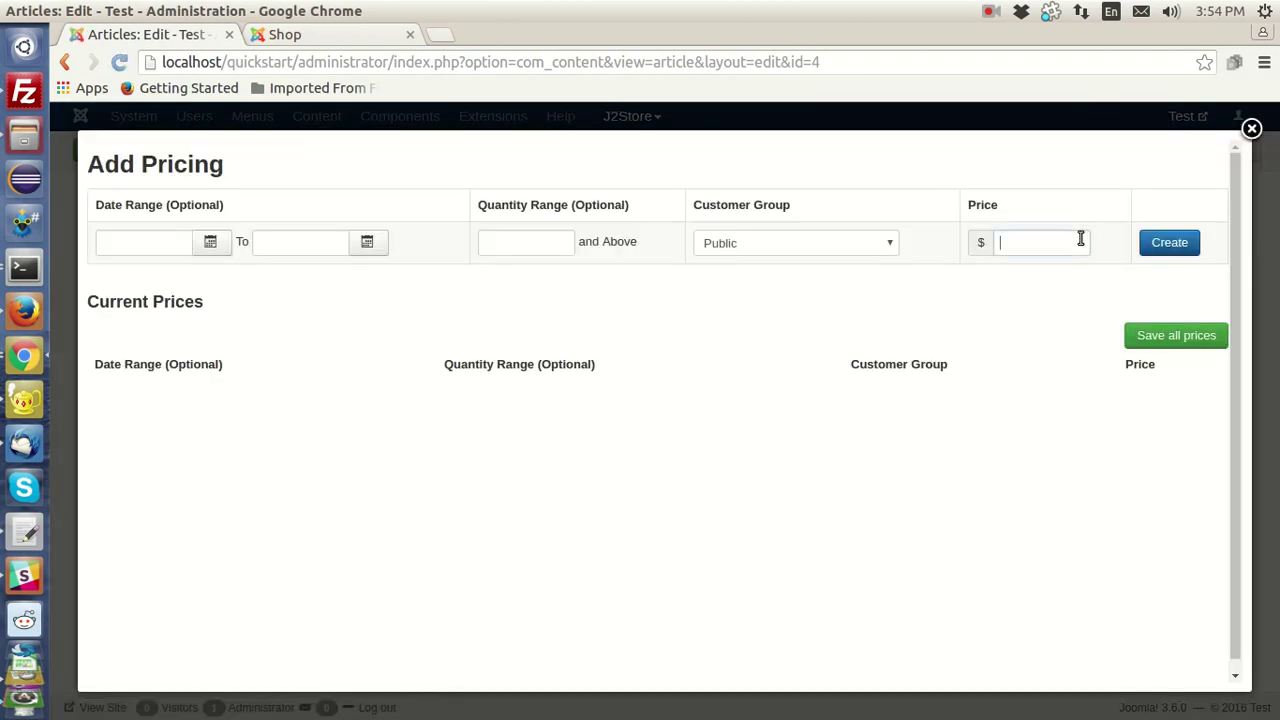
pyautogui.write('175')
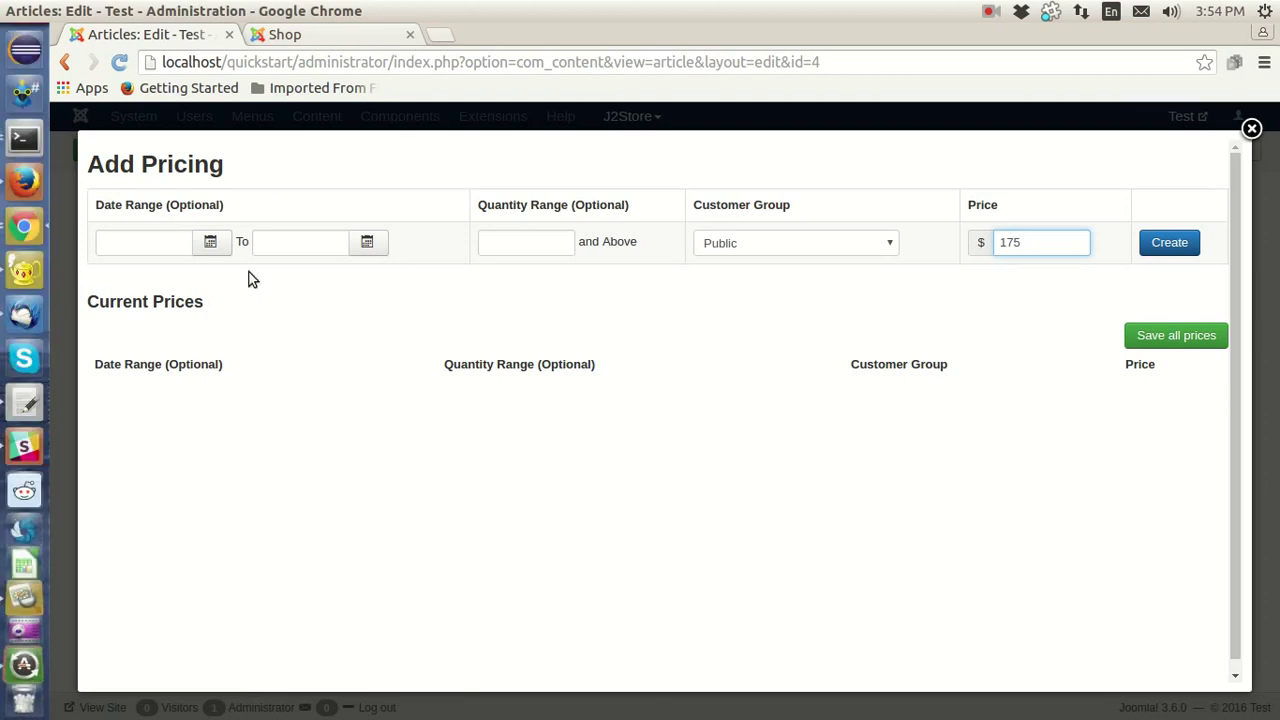
pyautogui.click(1176, 242)
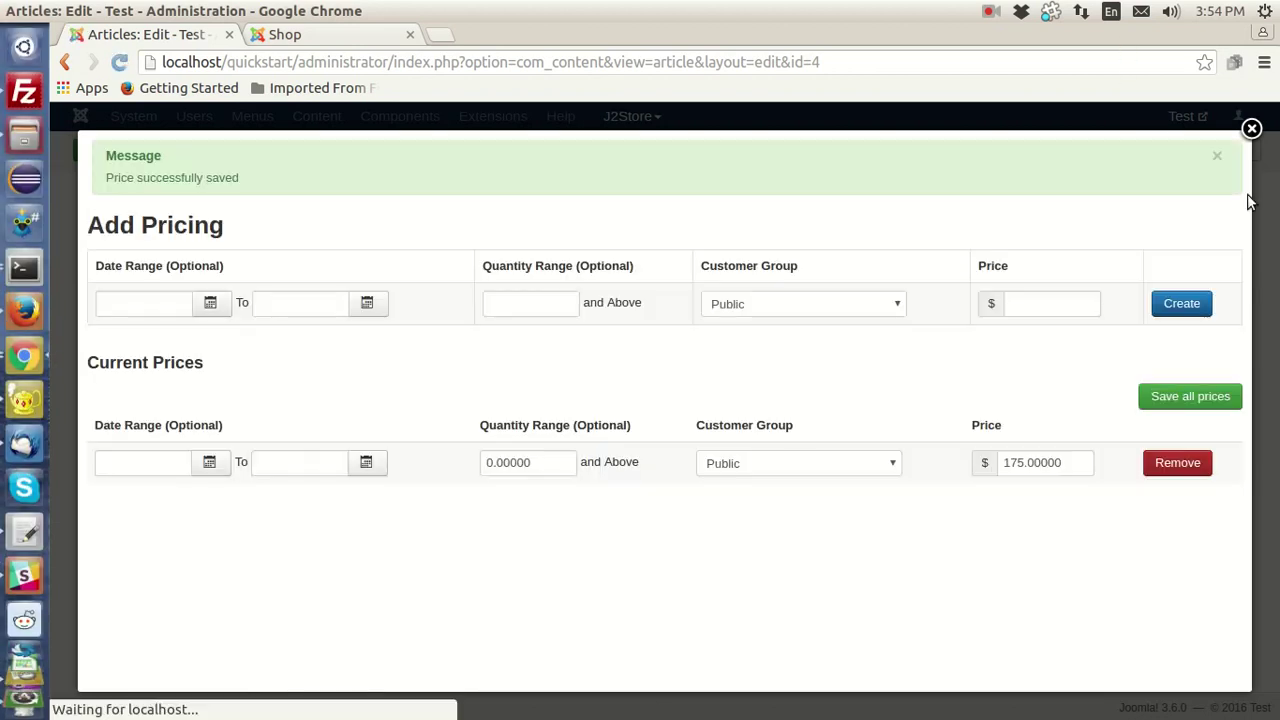
pyautogui.click(1252, 128)
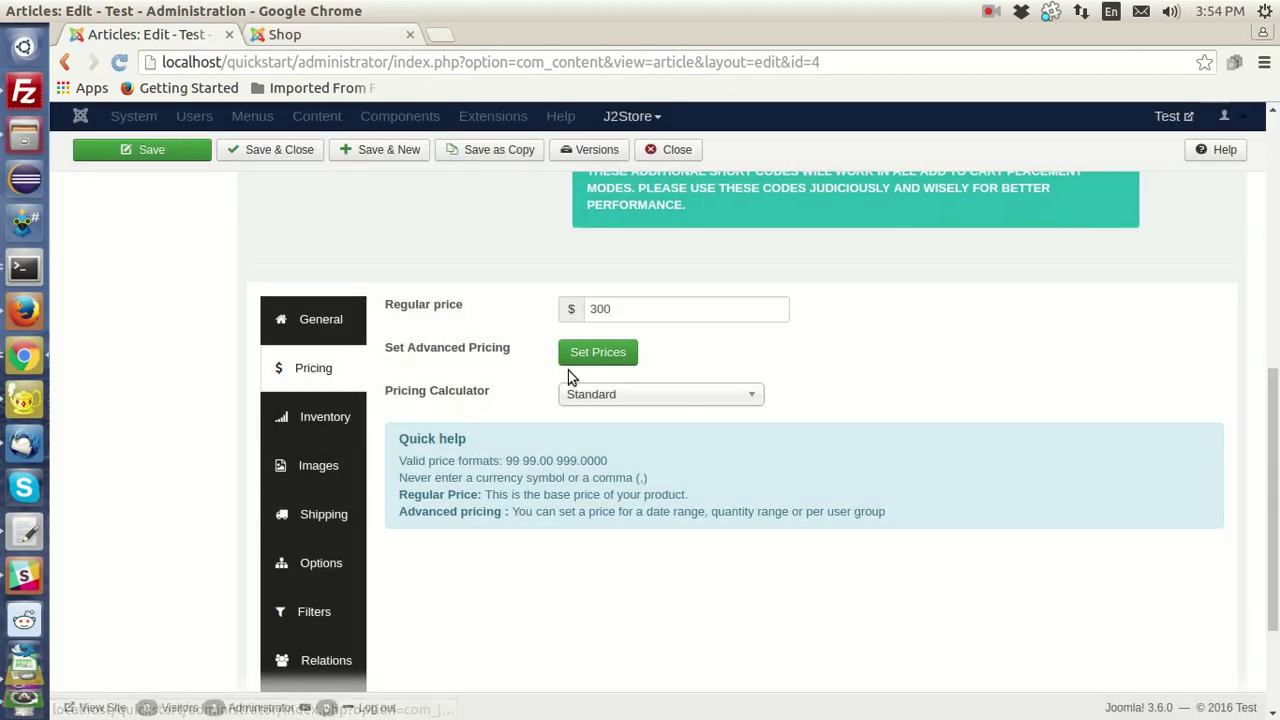
# Set the bracelet picture as both the thumbnail image and the main image of the Bracelet product.
pyautogui.click(355, 462)
pyautogui.click(572, 340)
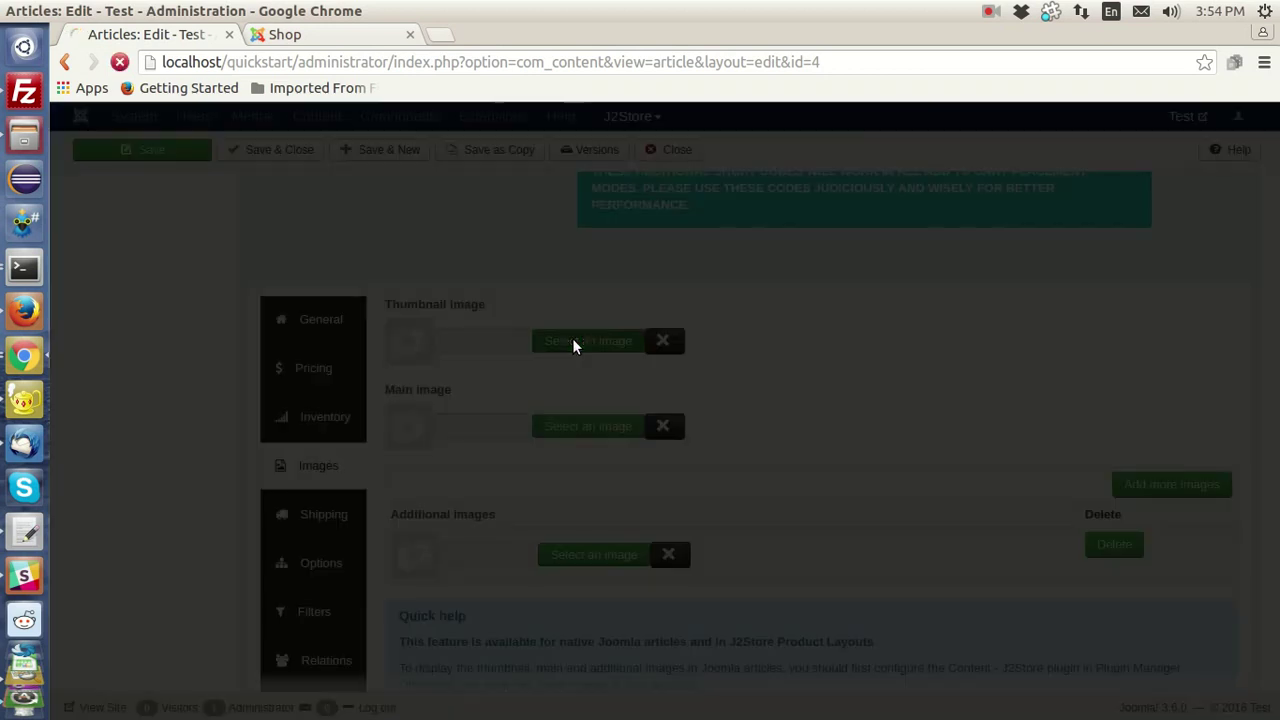
pyautogui.click(562, 388)
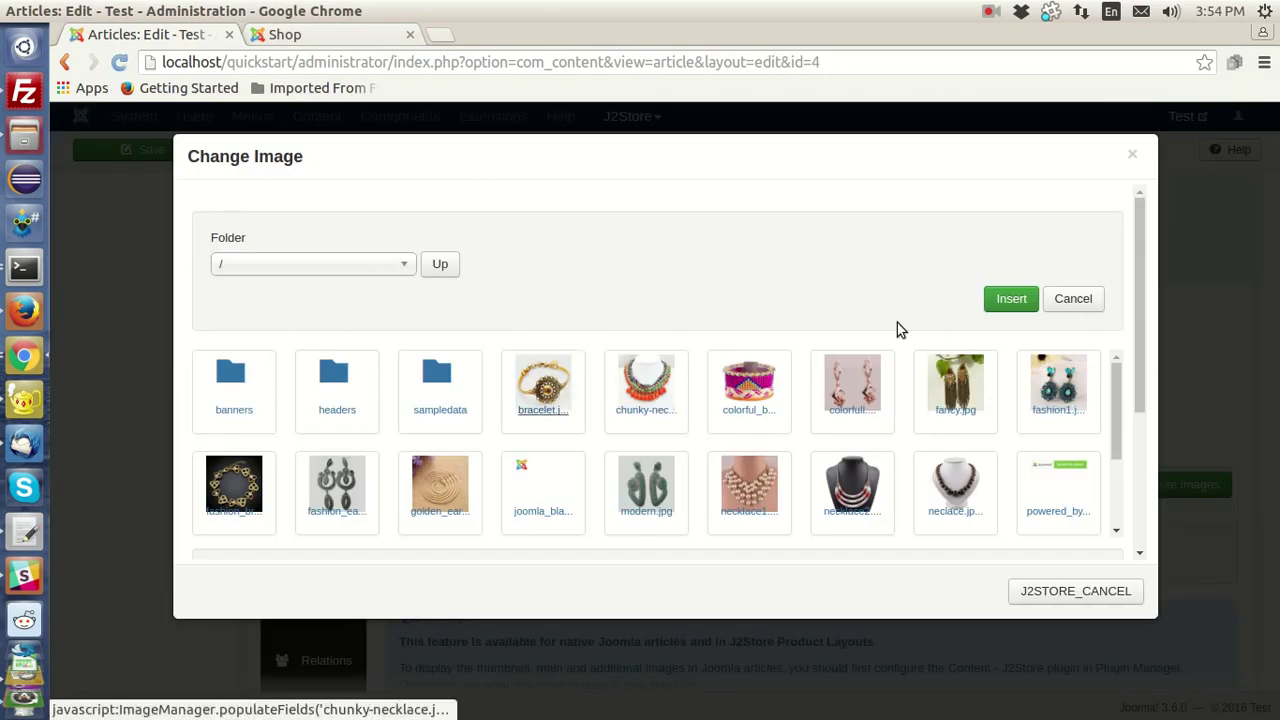
pyautogui.click(1022, 305)
pyautogui.click(616, 418)
pyautogui.click(566, 400)
pyautogui.click(1010, 298)
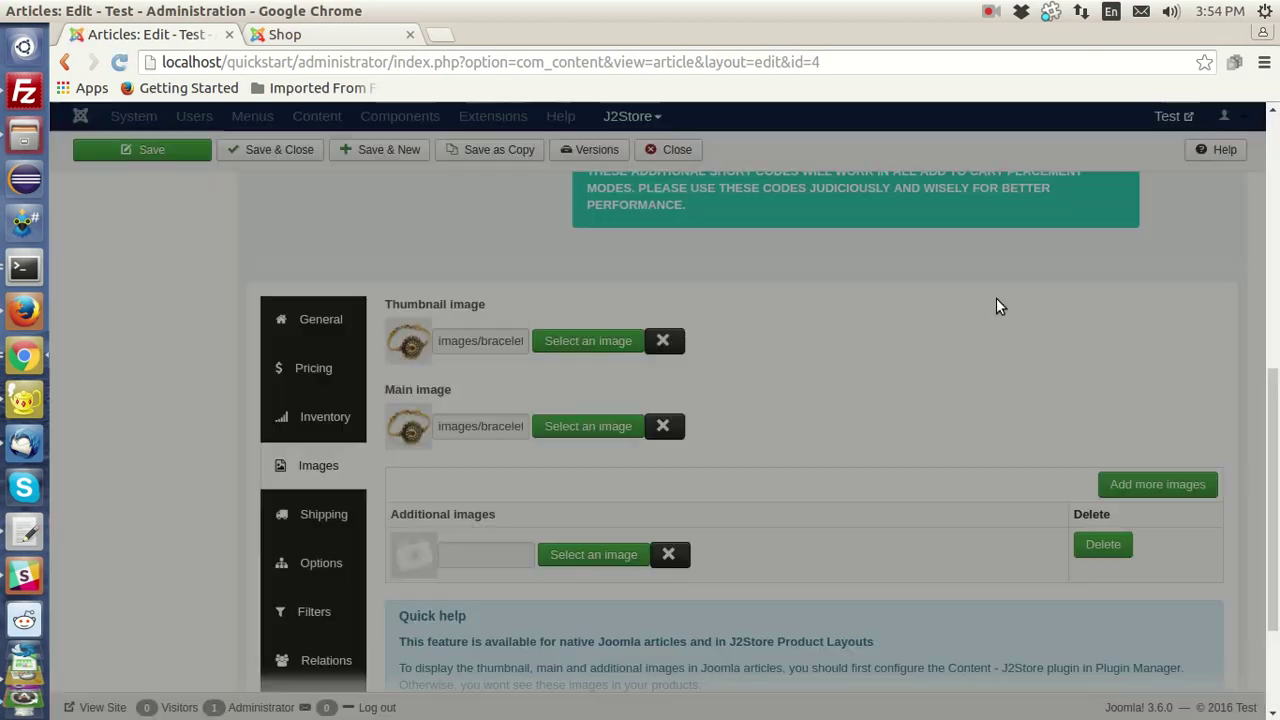
# Insert the yellow bracelet picture as the first additional image of the Bracelet product.
pyautogui.click(600, 555)
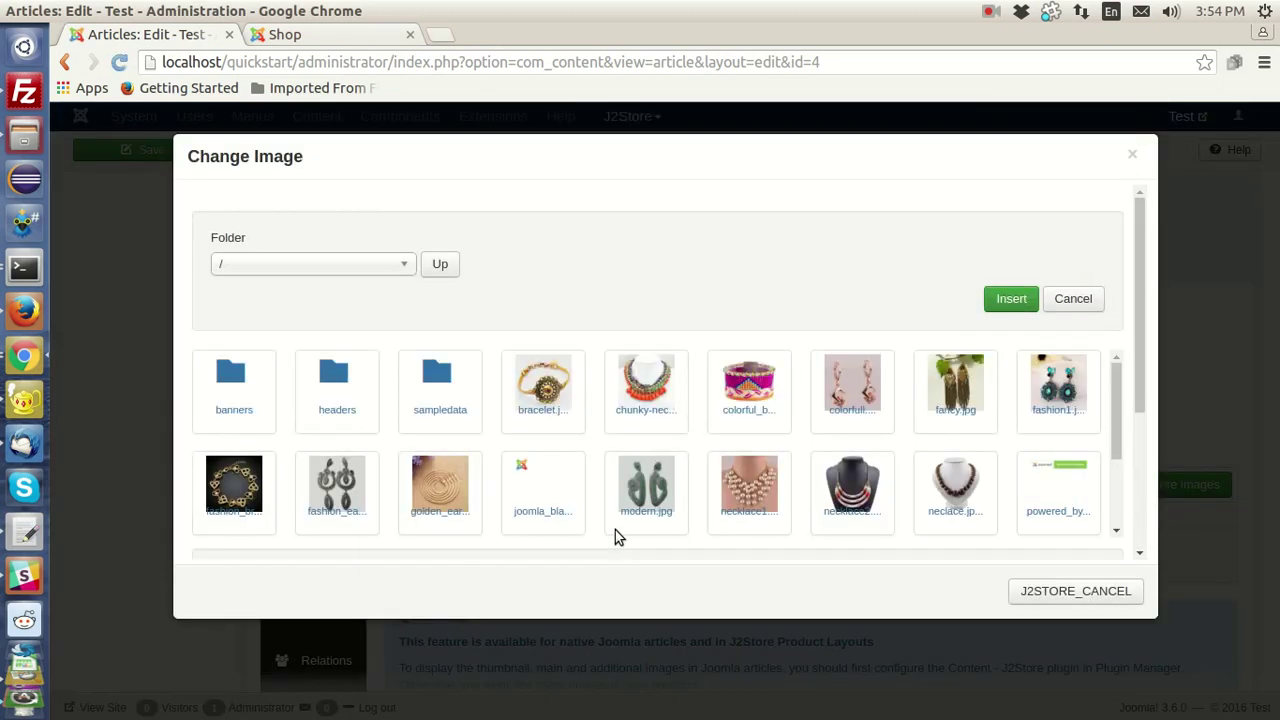
pyautogui.scroll(-2, 626, 471)
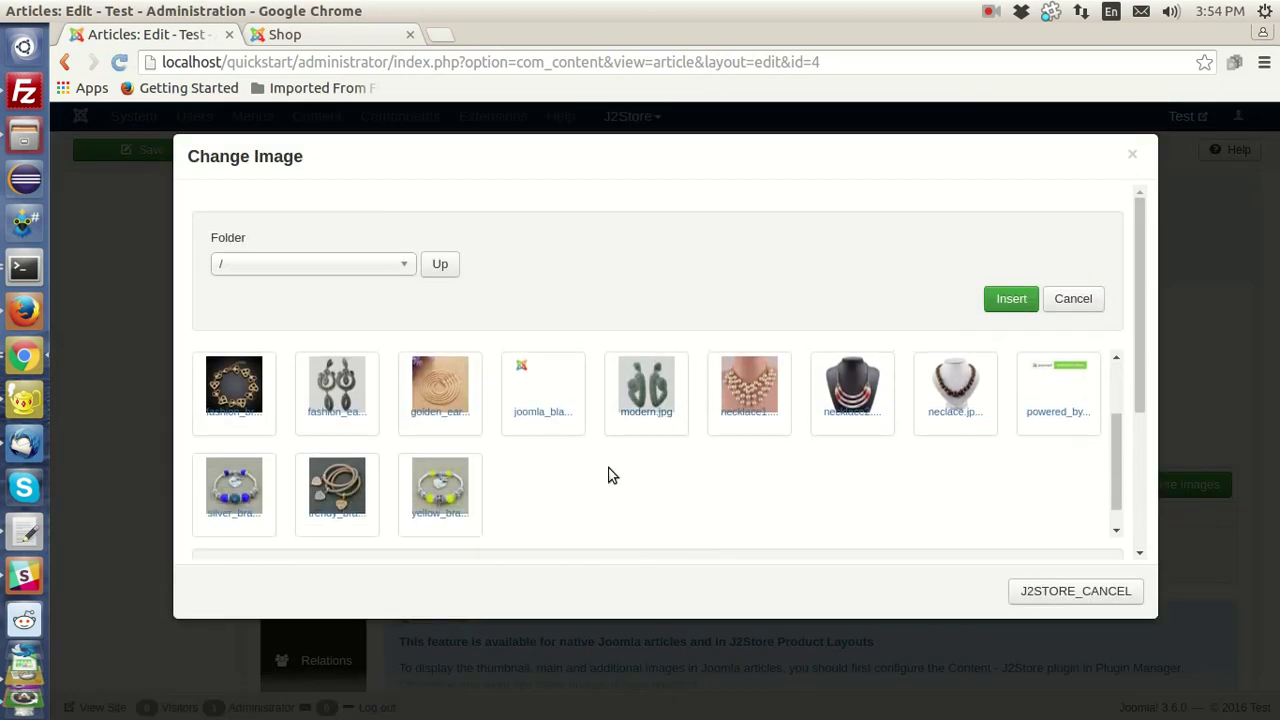
pyautogui.click(1012, 298)
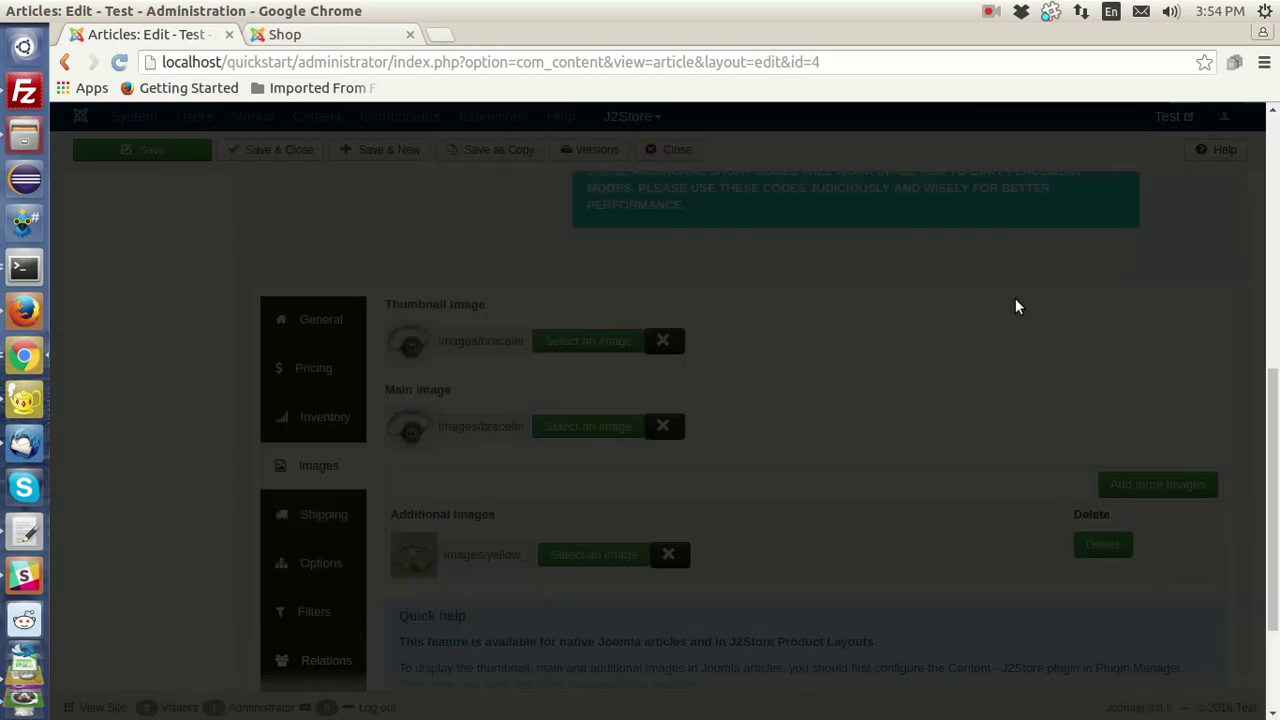
# Add two more additional image rows to the Bracelet product and insert the fashion bracelet picture in the second row.
pyautogui.scroll(-3, 1040, 322)
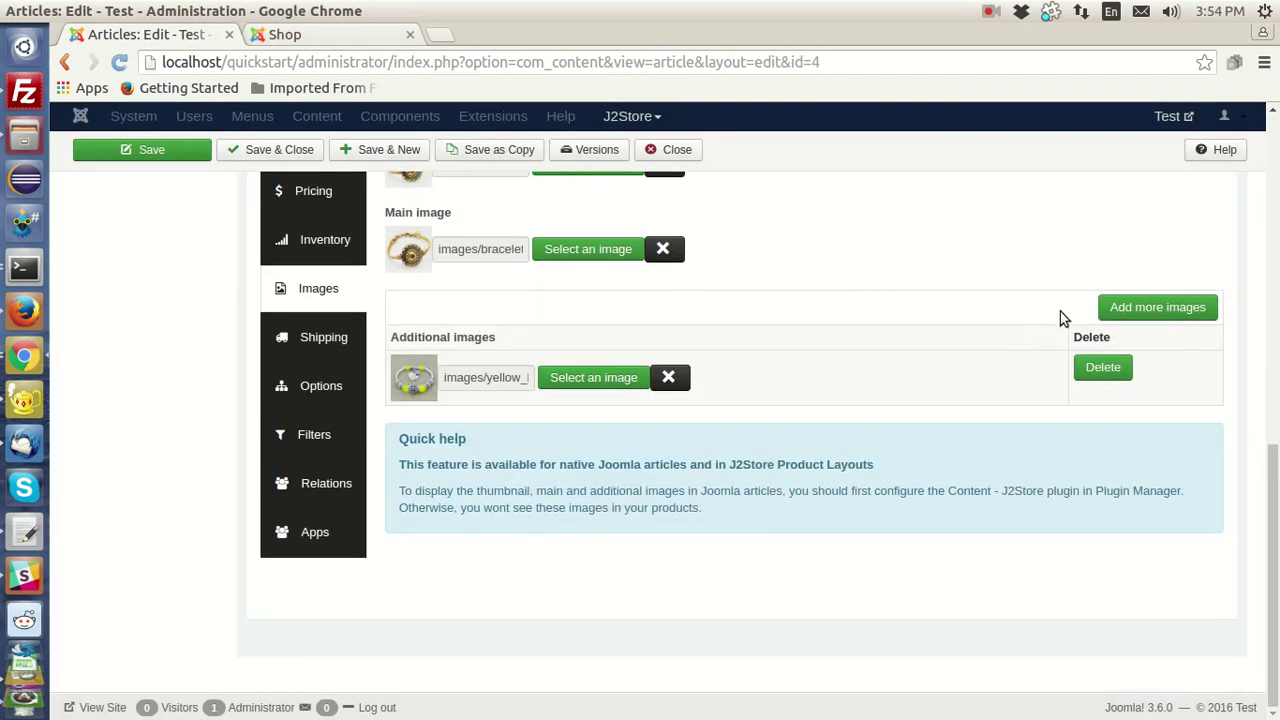
pyautogui.click(1132, 301)
pyautogui.click(1116, 316)
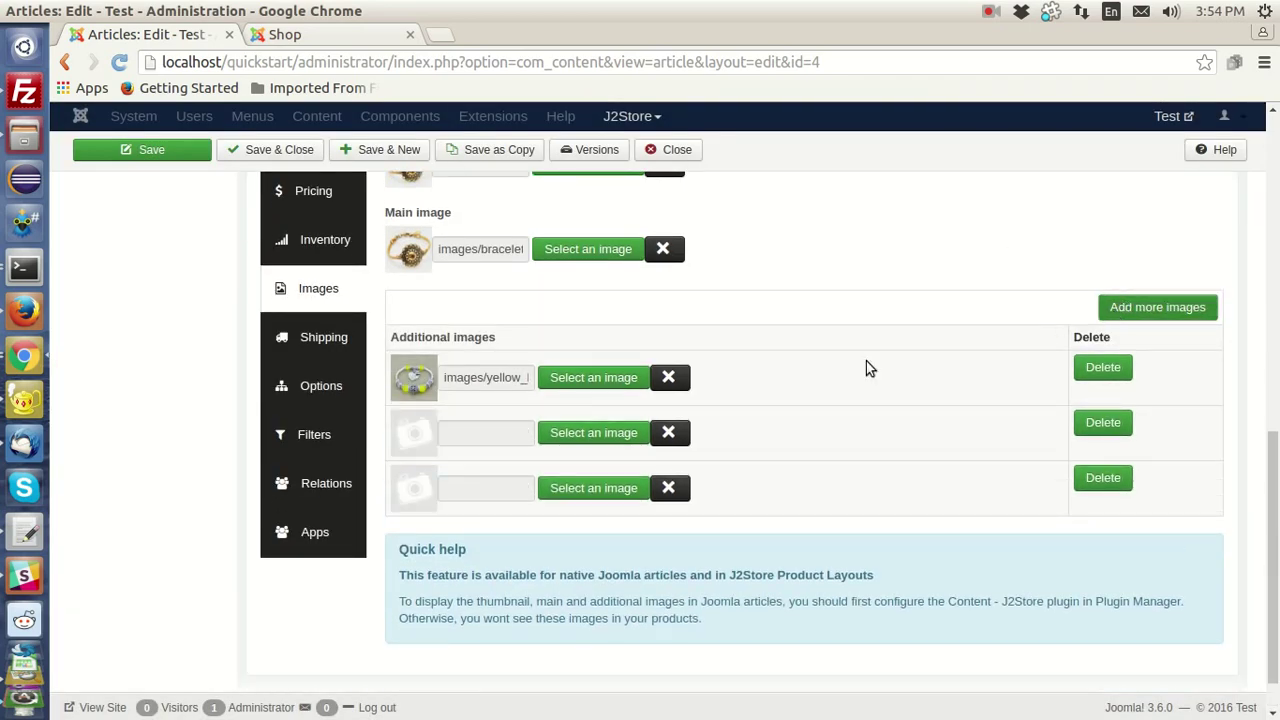
pyautogui.click(604, 434)
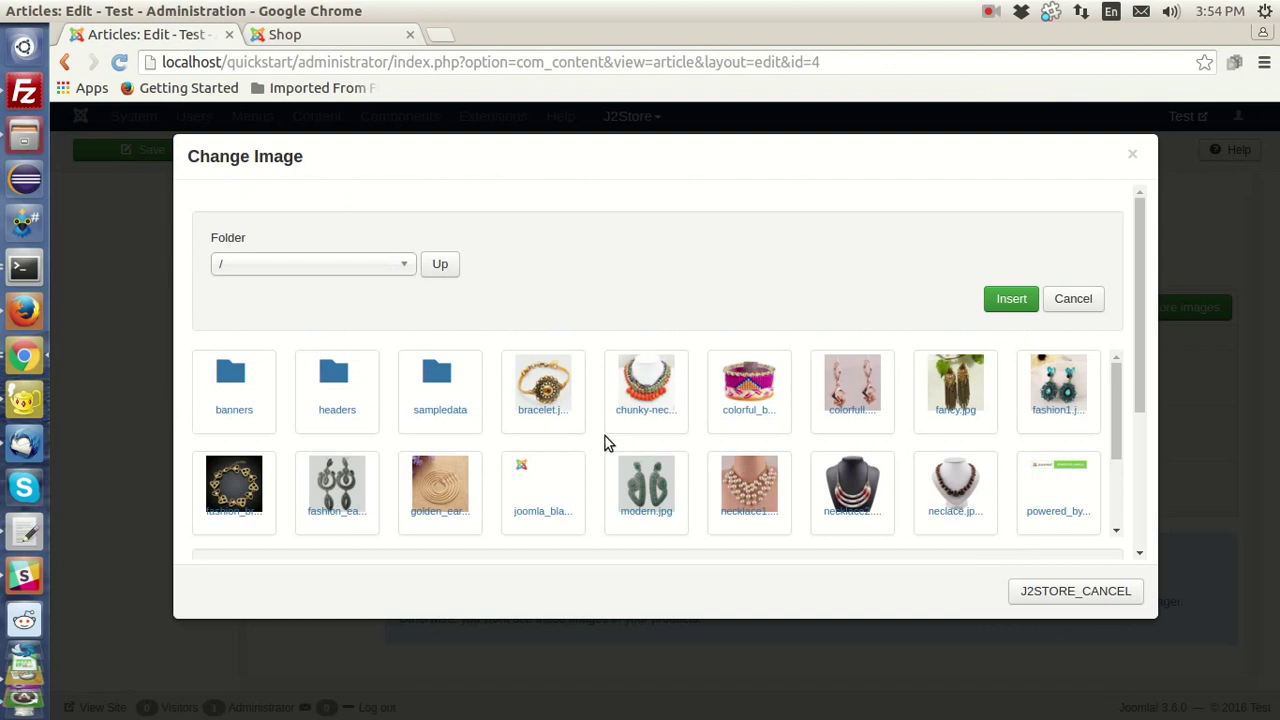
pyautogui.click(243, 505)
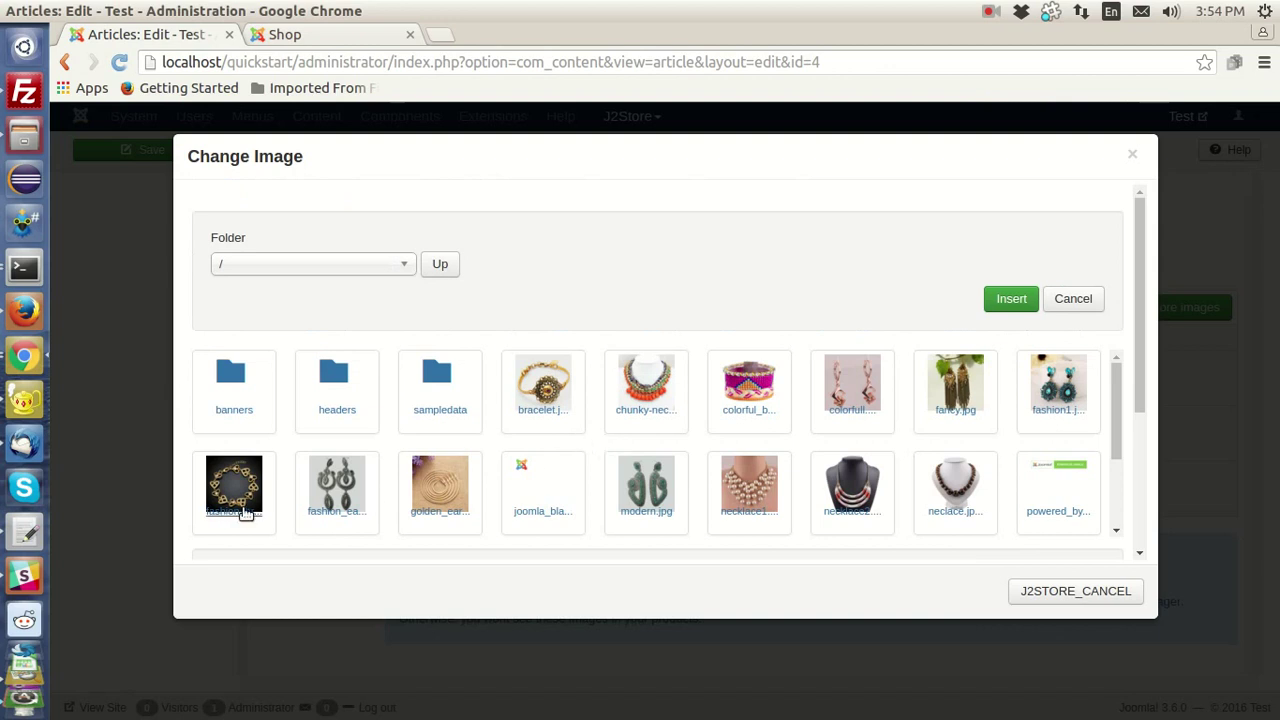
pyautogui.click(1047, 298)
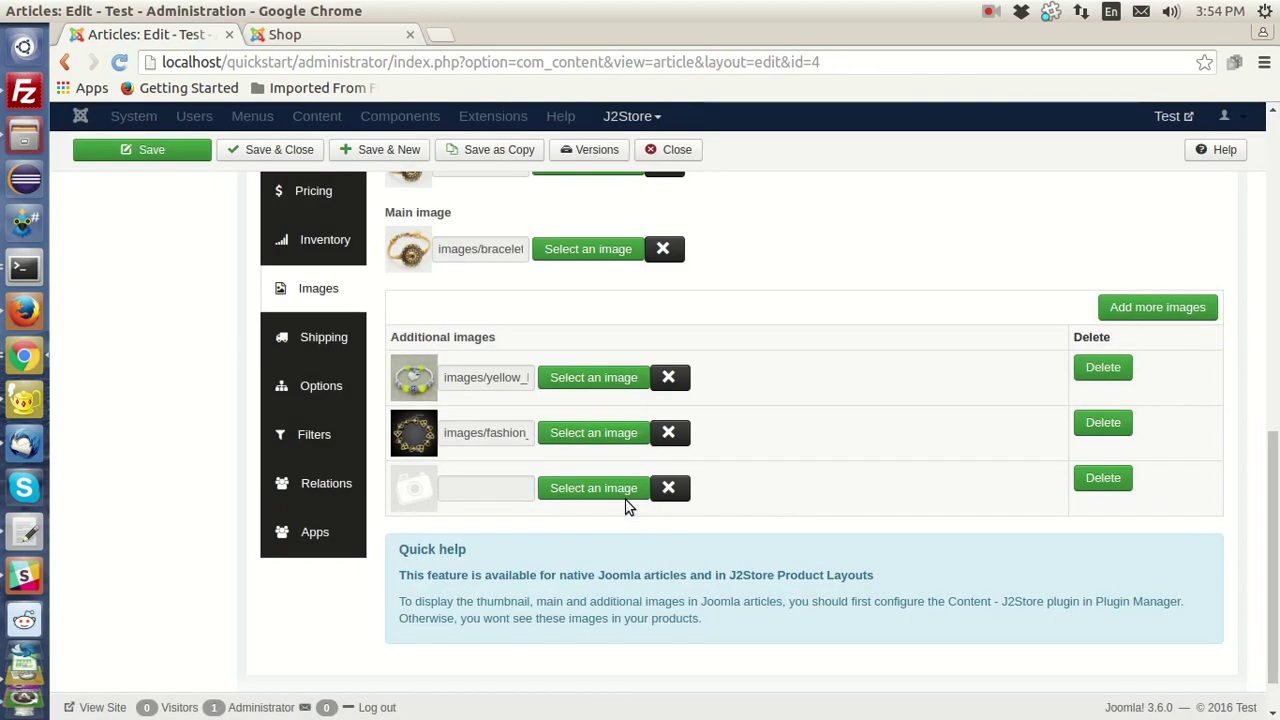
# Insert the silver bracelet picture as the third additional image, and save and close the Bracelet article.
pyautogui.click(622, 492)
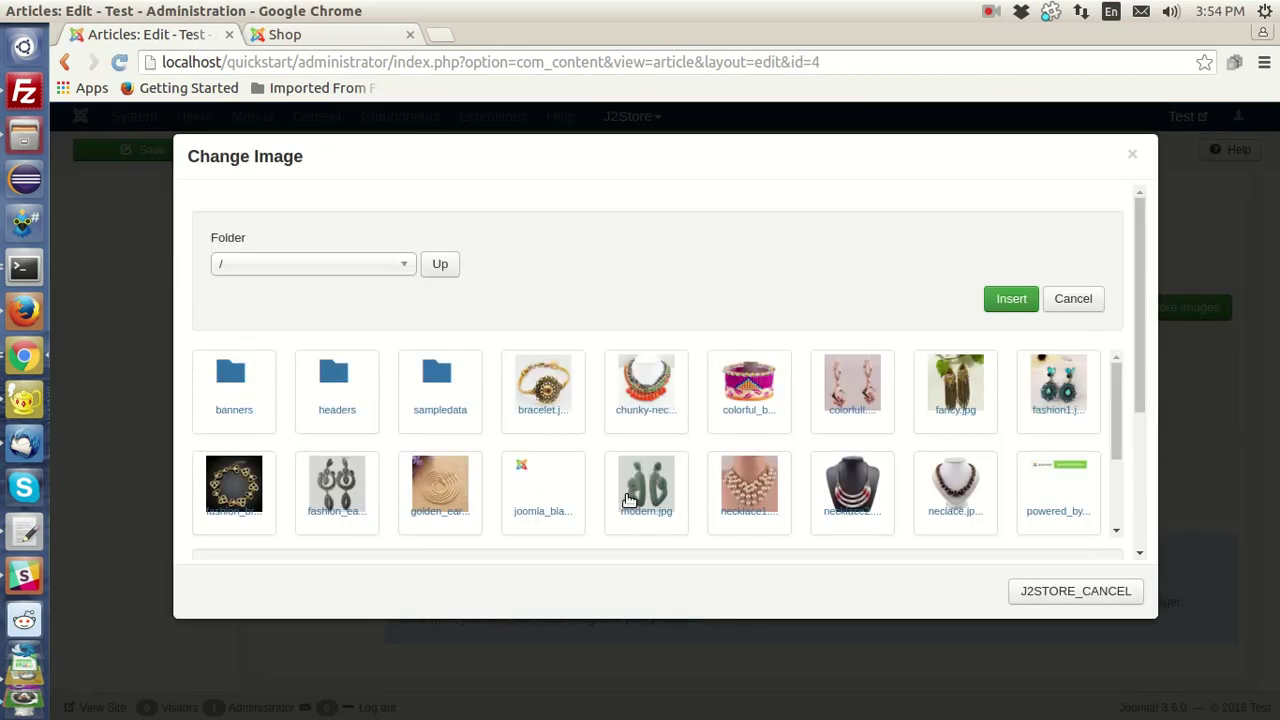
pyautogui.scroll(-3, 629, 497)
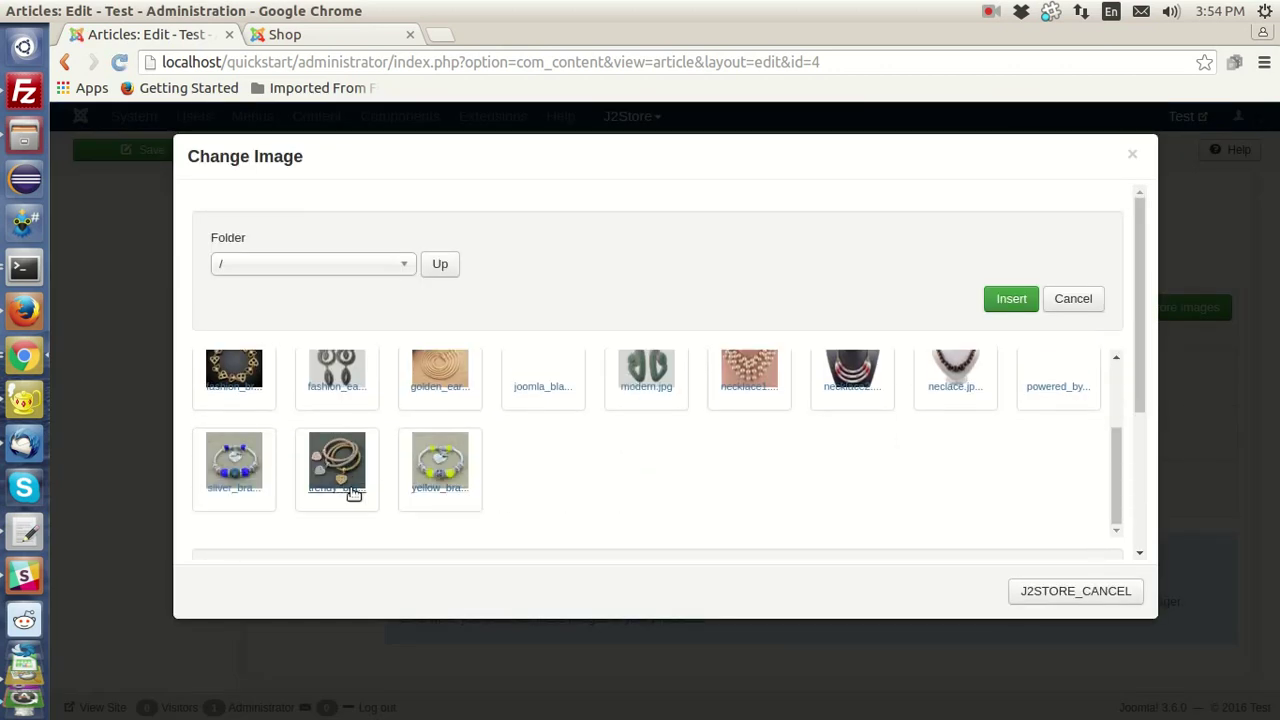
pyautogui.click(243, 495)
pyautogui.click(1026, 306)
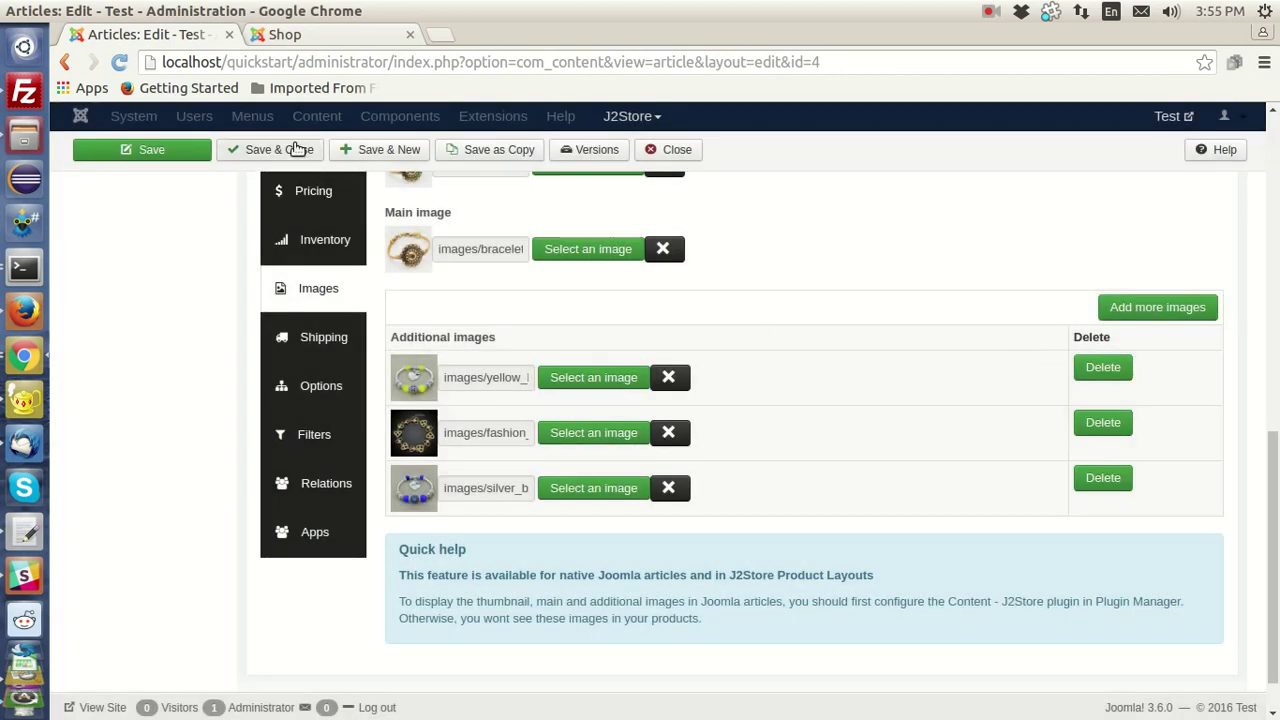
pyautogui.click(300, 148)
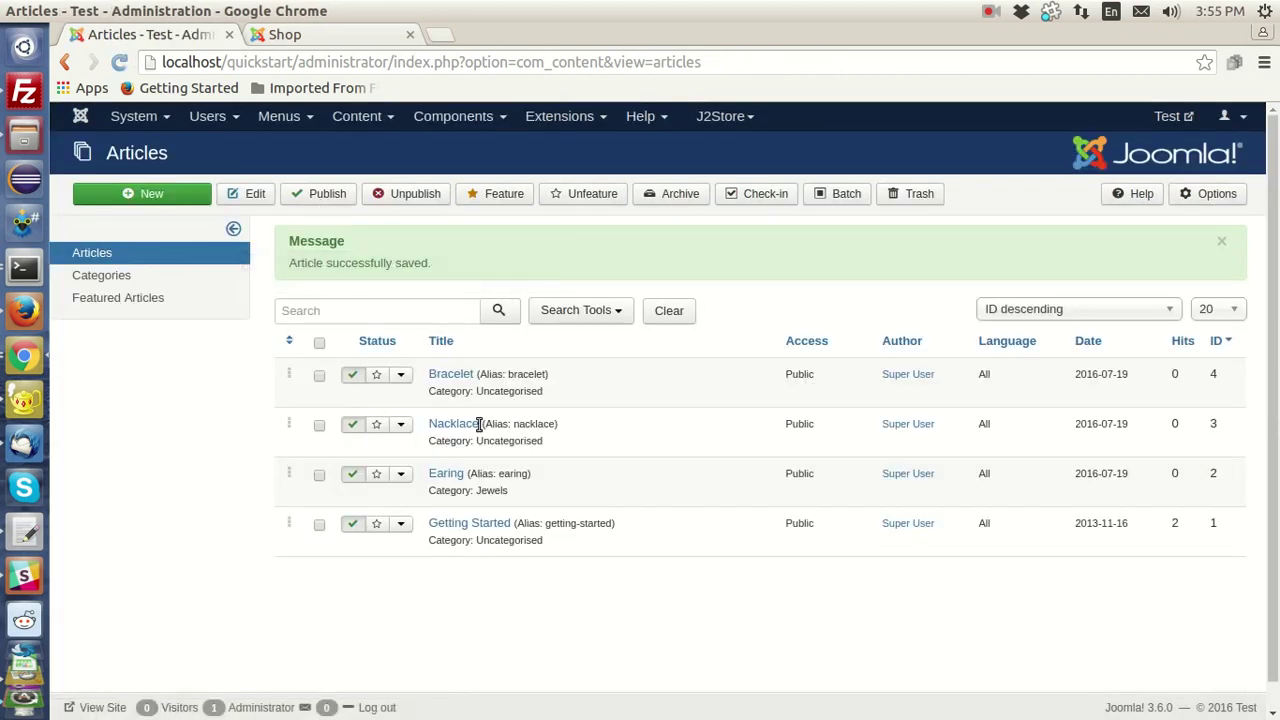
# Change the Nacklace article's category to Jewels, and save and close it.
pyautogui.click(476, 424)
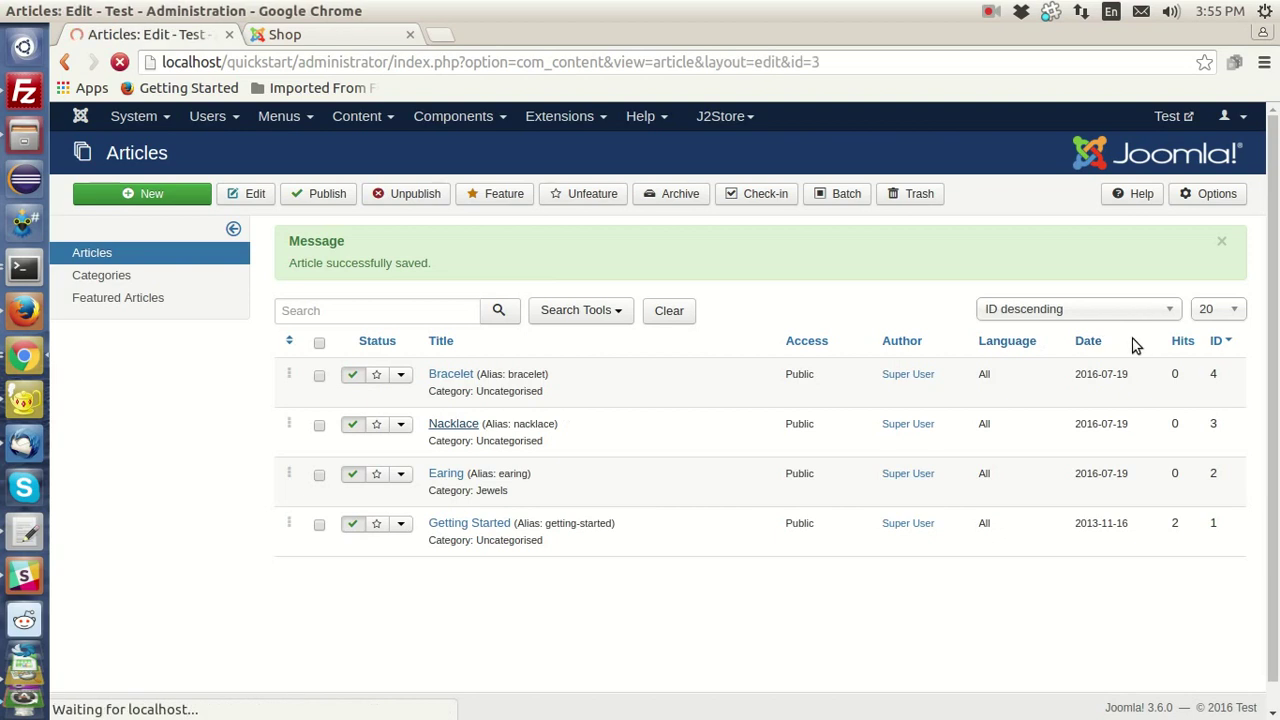
pyautogui.click(1095, 418)
pyautogui.click(1077, 505)
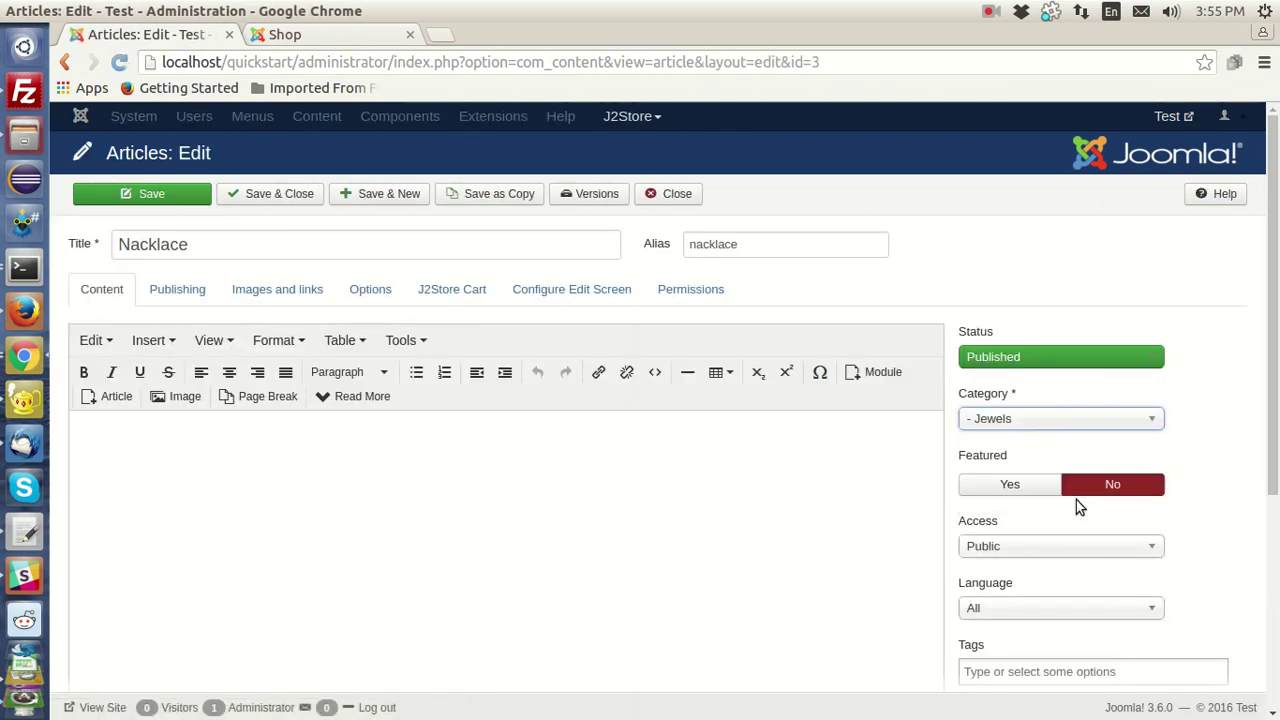
pyautogui.click(279, 194)
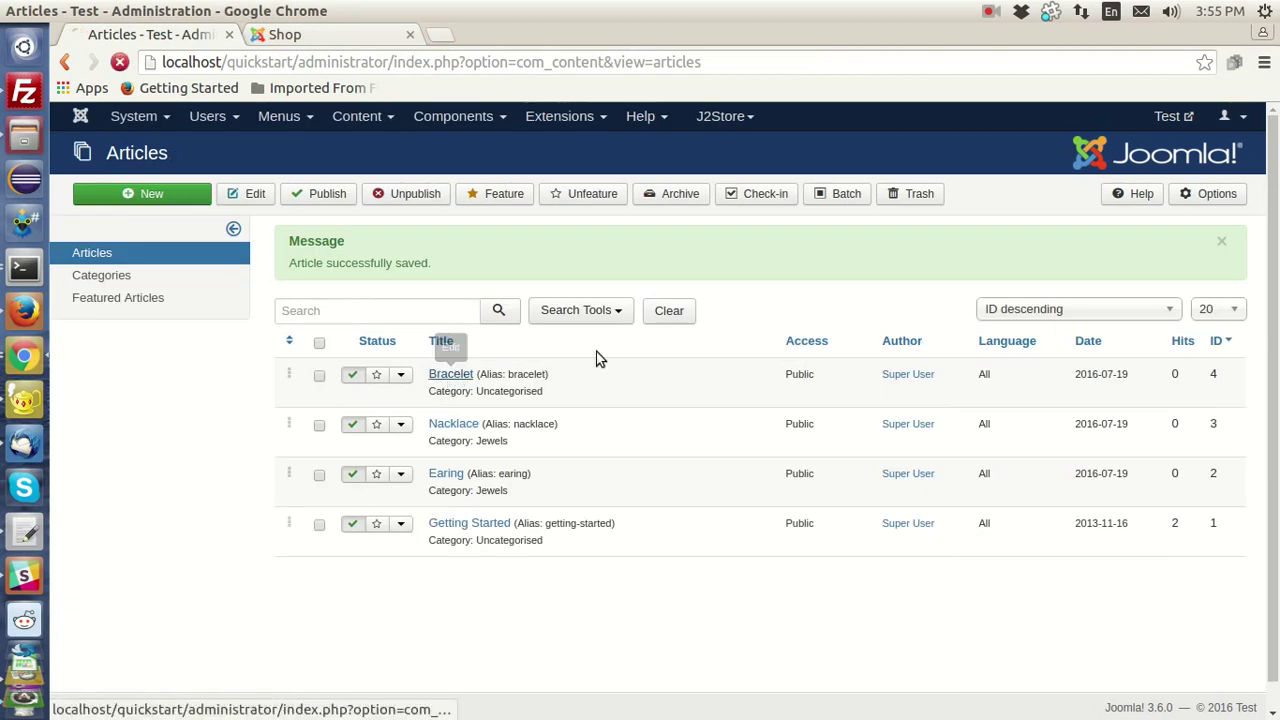
# Change the Bracelet article's category to Jewels, and save and close it.
pyautogui.click(452, 376)
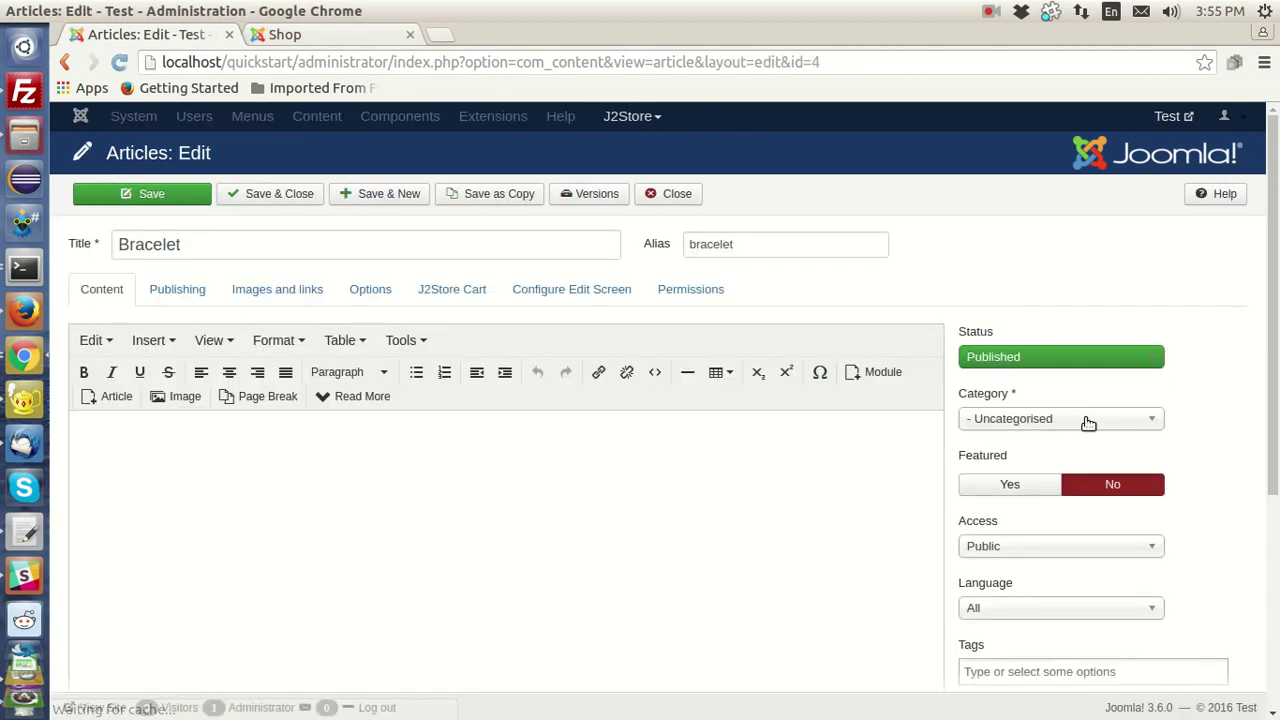
pyautogui.click(1083, 418)
pyautogui.click(1083, 490)
pyautogui.click(267, 192)
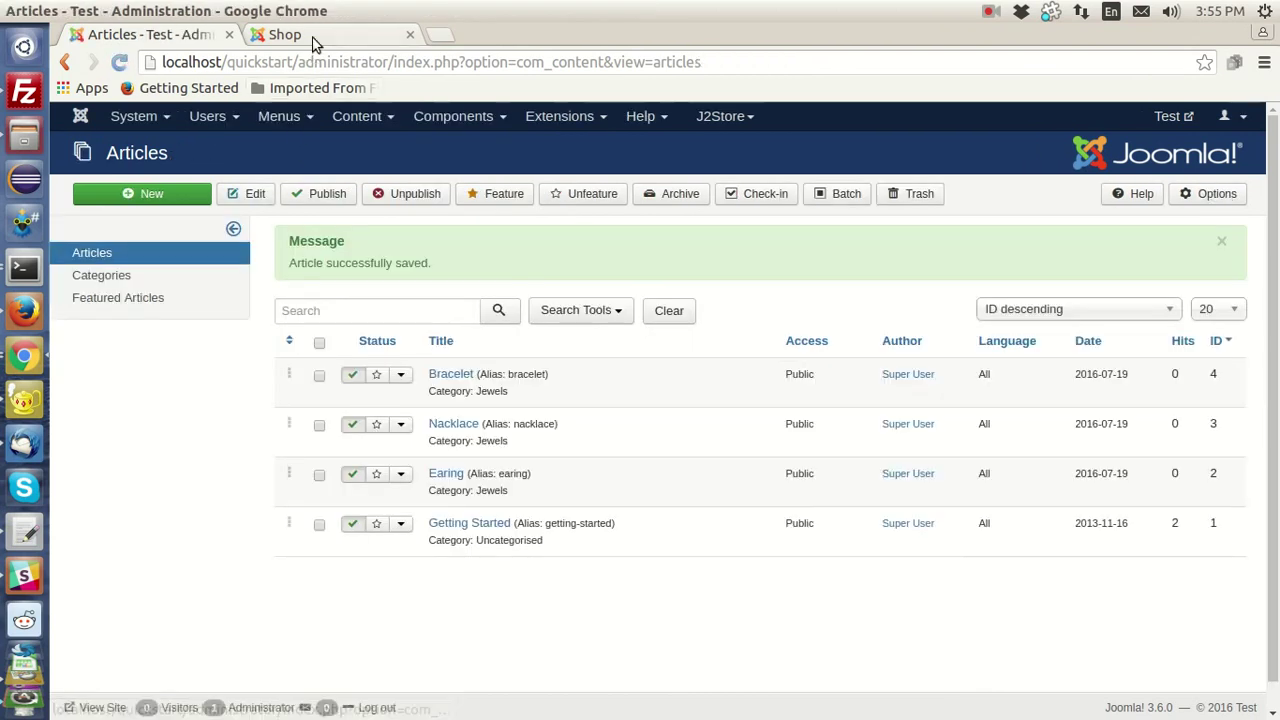
# Reload the storefront Shop page and review the product listing with its images and prices.
pyautogui.click(313, 40)
pyautogui.press('F5')
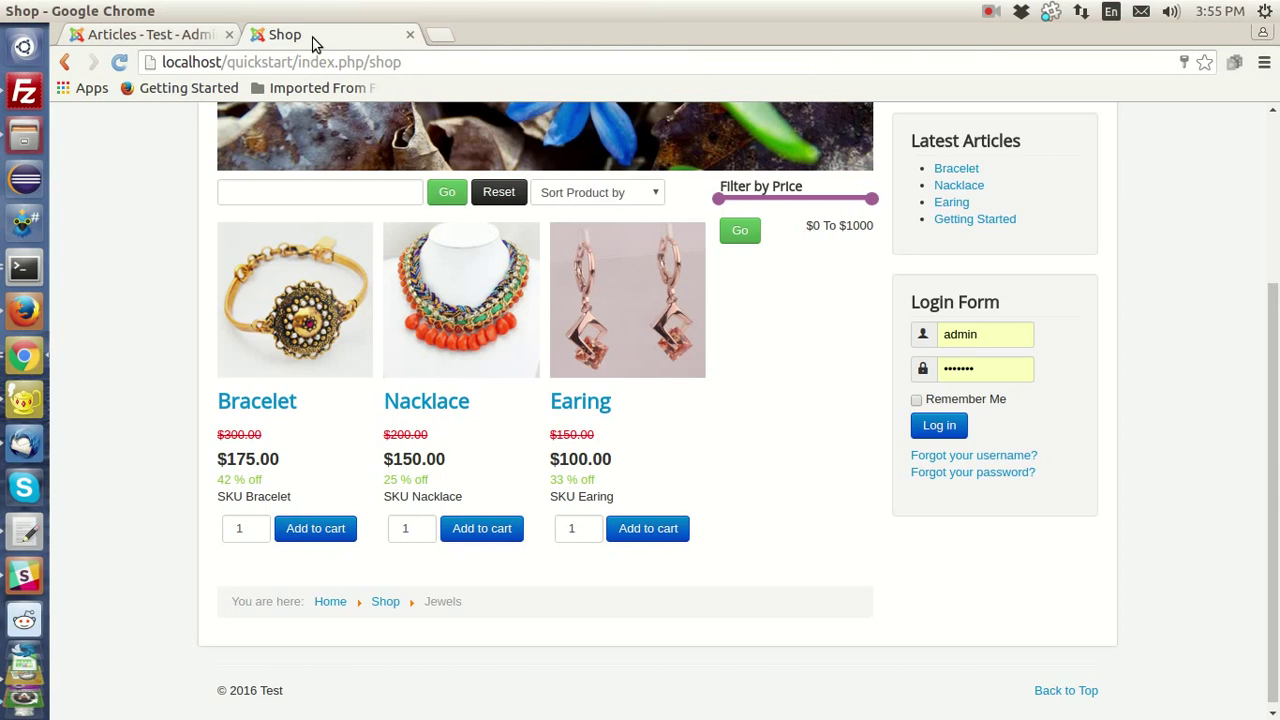
pyautogui.scroll(-1, 1070, 418)
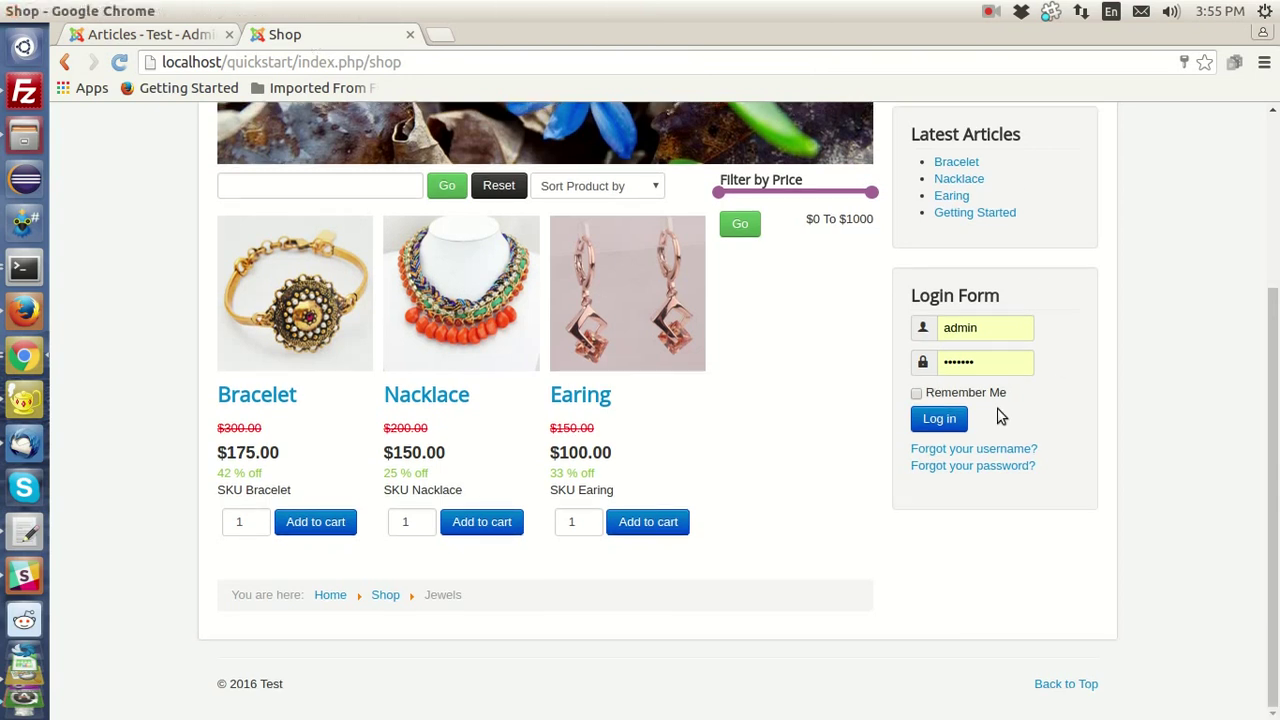
# Open the Bracelet product page separately, preview its additional images and the zoomed main image, and close the page.
pyautogui.middleClick(286, 397)
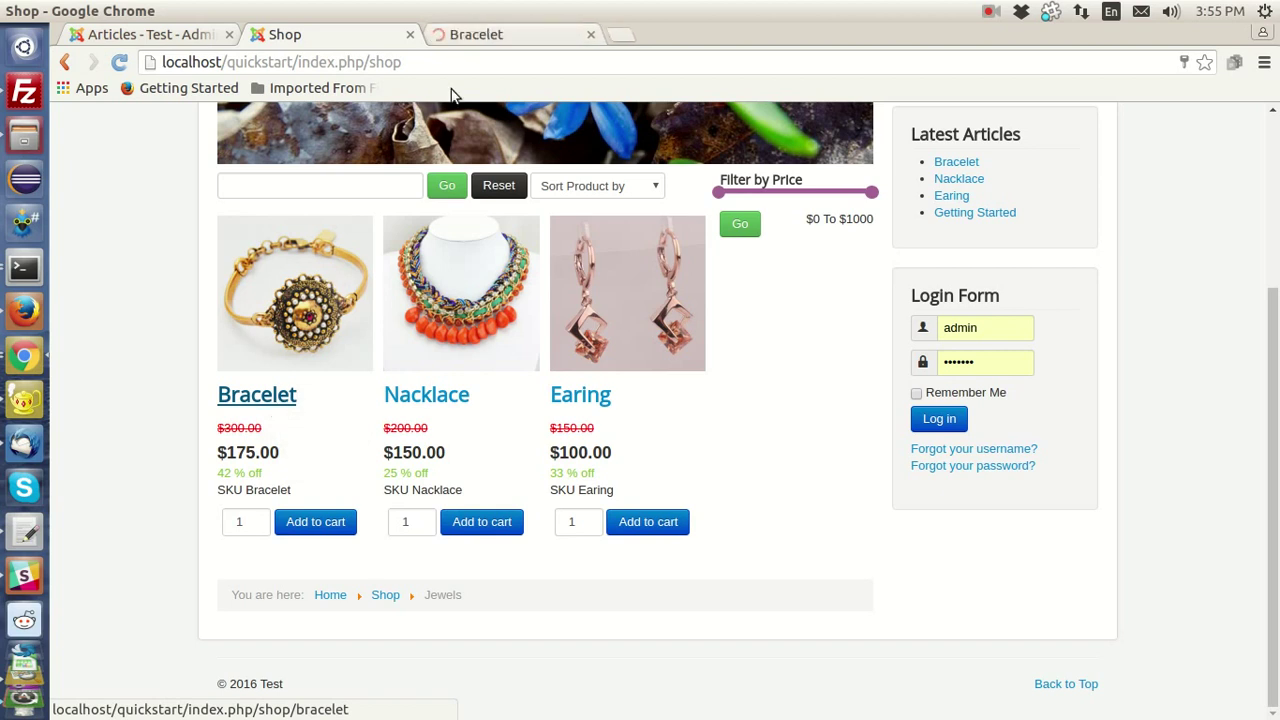
pyautogui.click(490, 40)
pyautogui.scroll(-5, 910, 210)
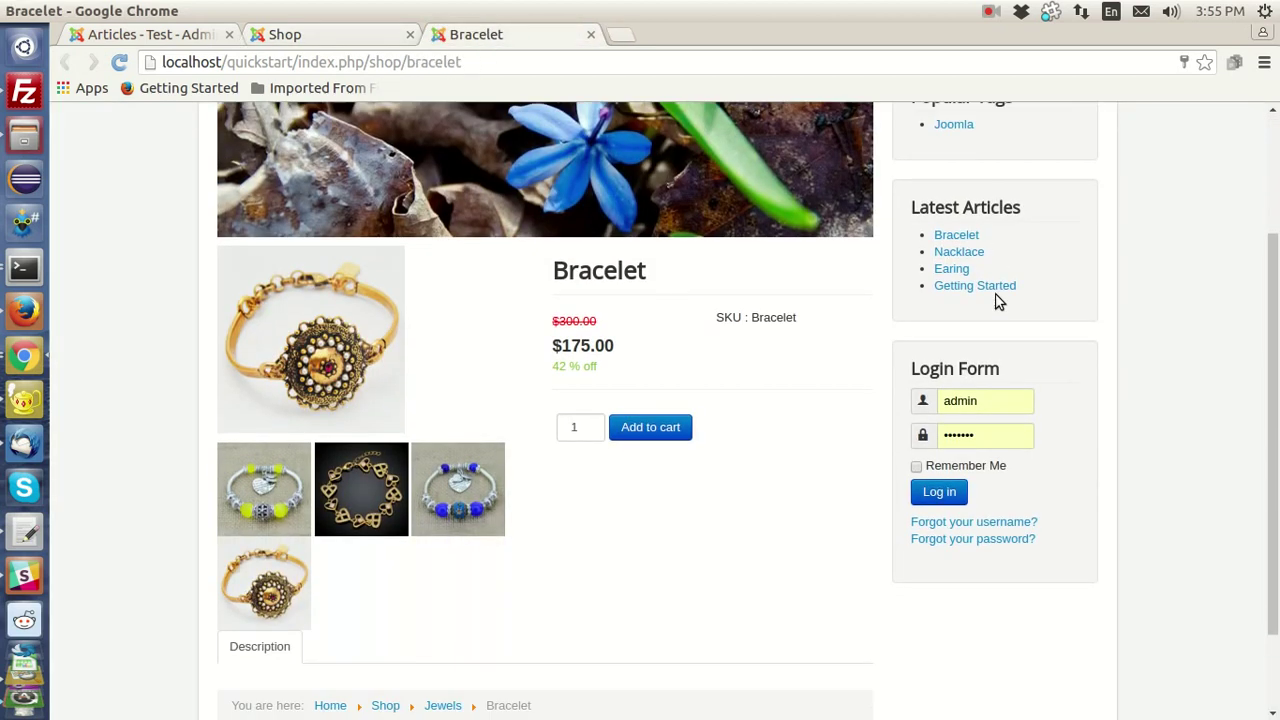
pyautogui.moveTo(327, 425)
pyautogui.moveTo(462, 424)
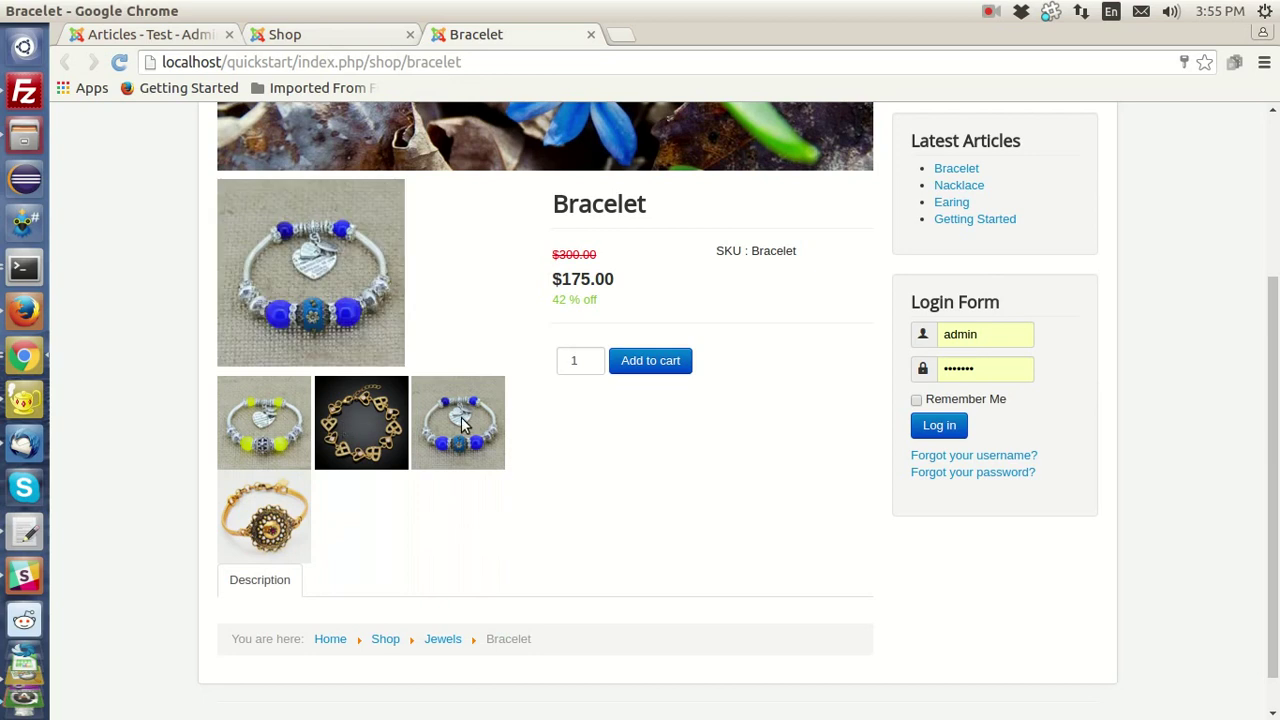
pyautogui.moveTo(367, 449)
pyautogui.moveTo(291, 510)
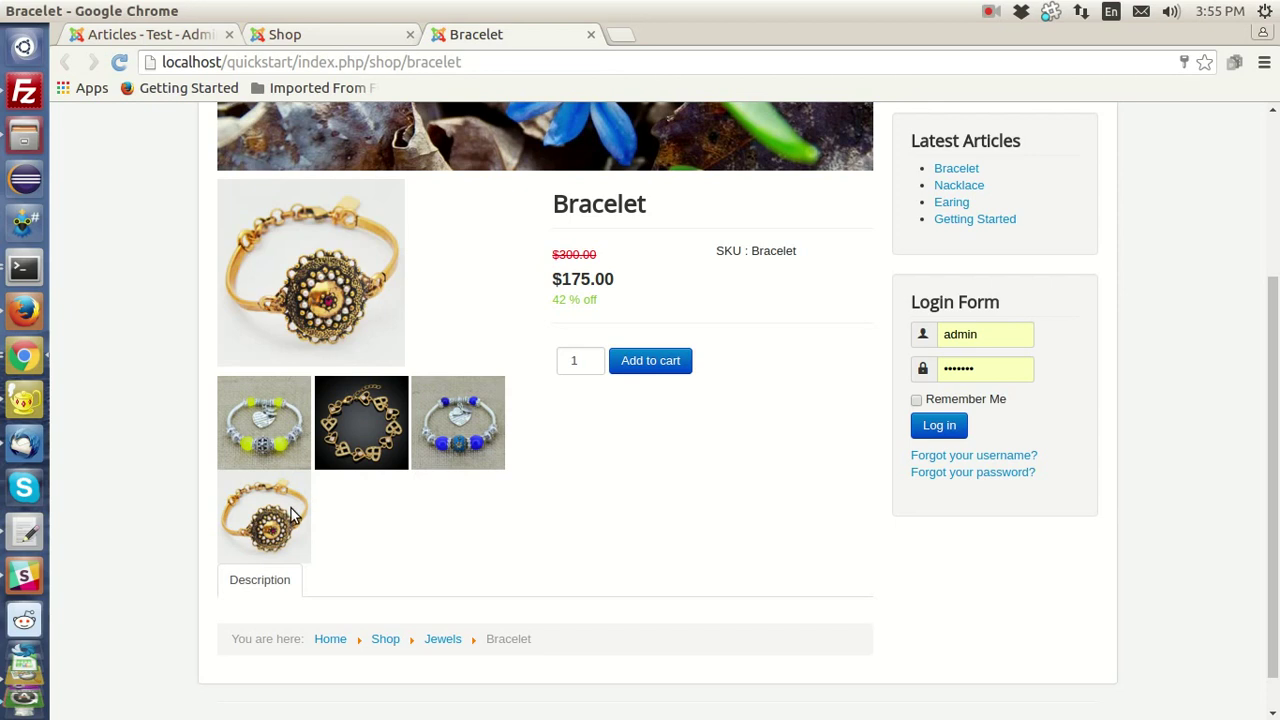
pyautogui.moveTo(310, 240)
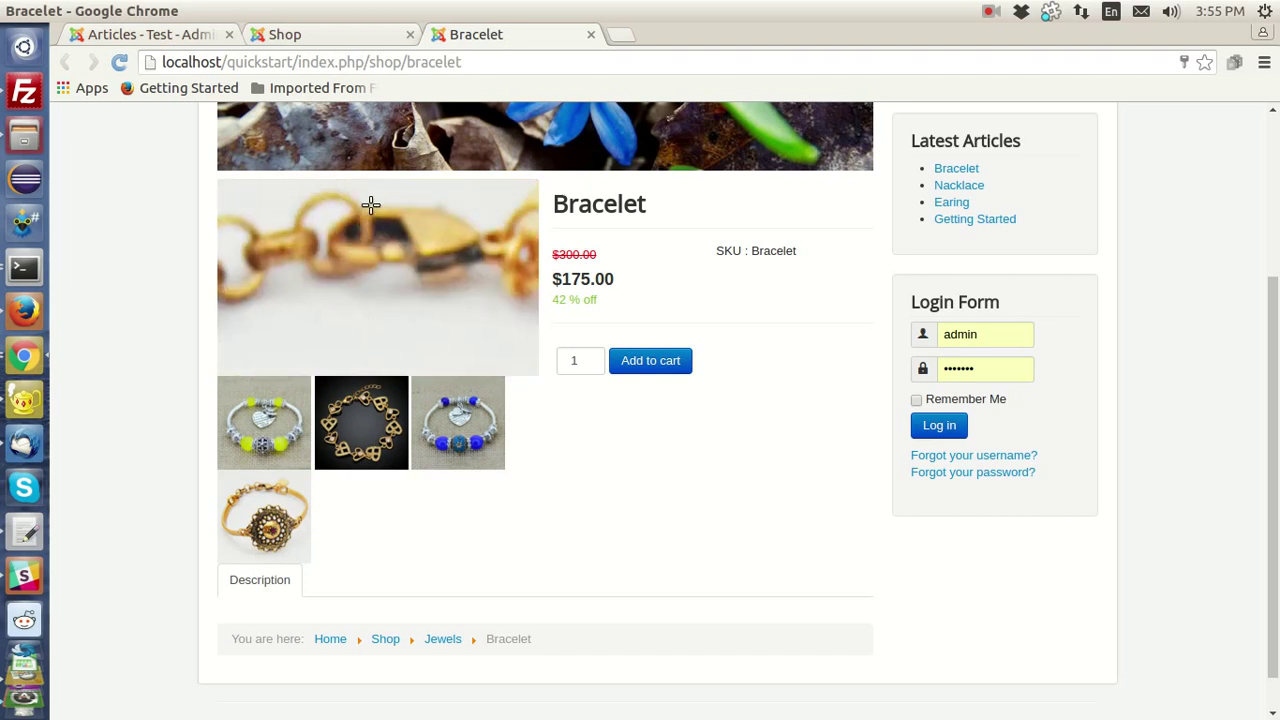
pyautogui.click(362, 422)
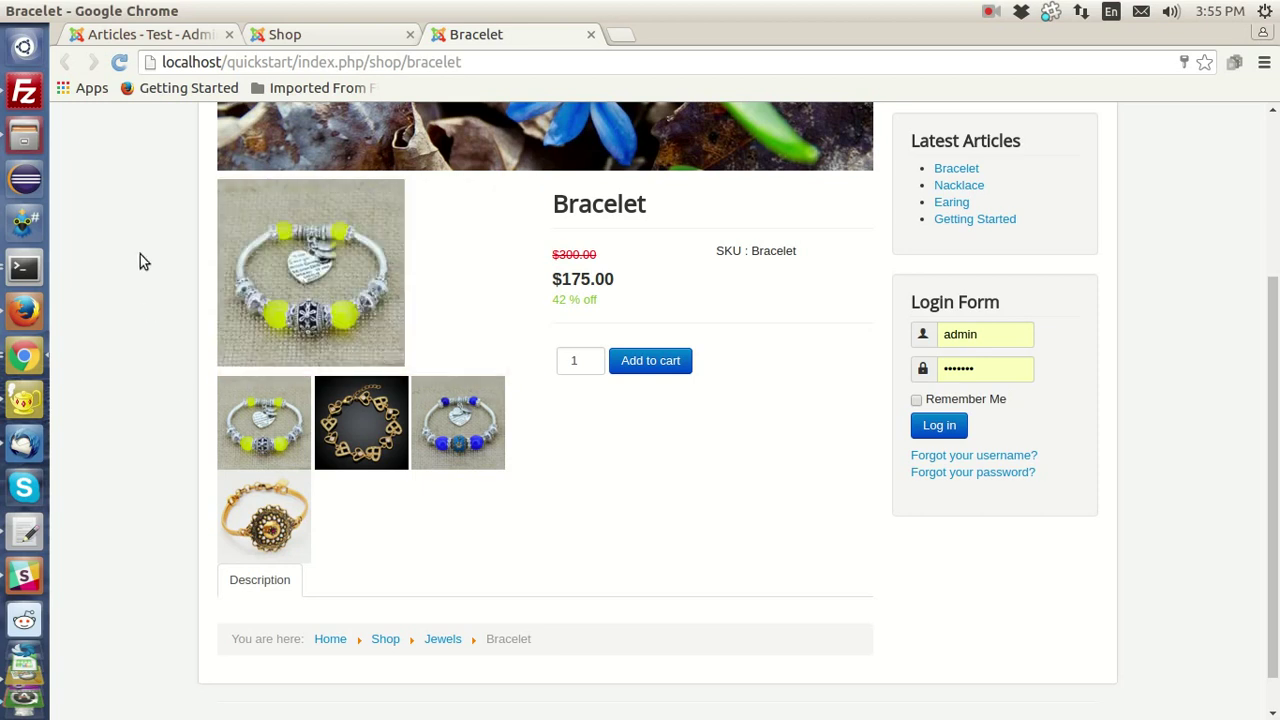
pyautogui.click(589, 35)
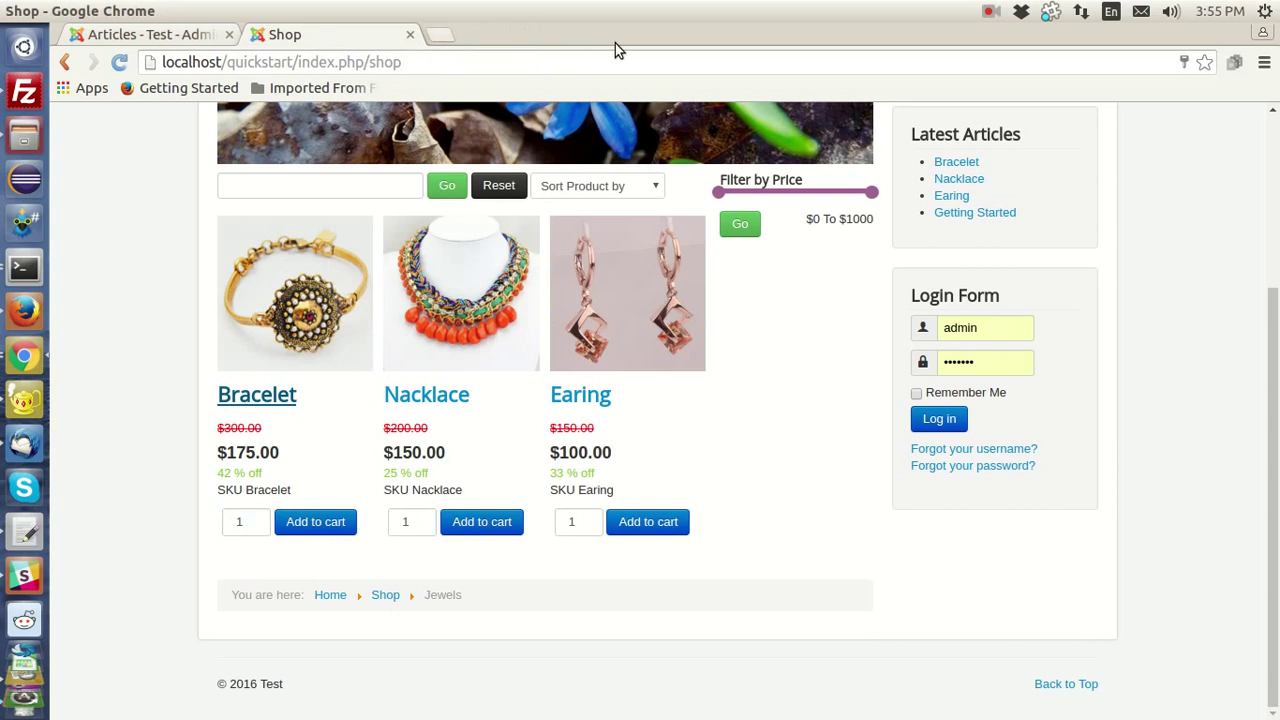
# Open the Nacklace product page from the Shop listing and preview its additional images and the zoomed main image.
pyautogui.click(441, 396)
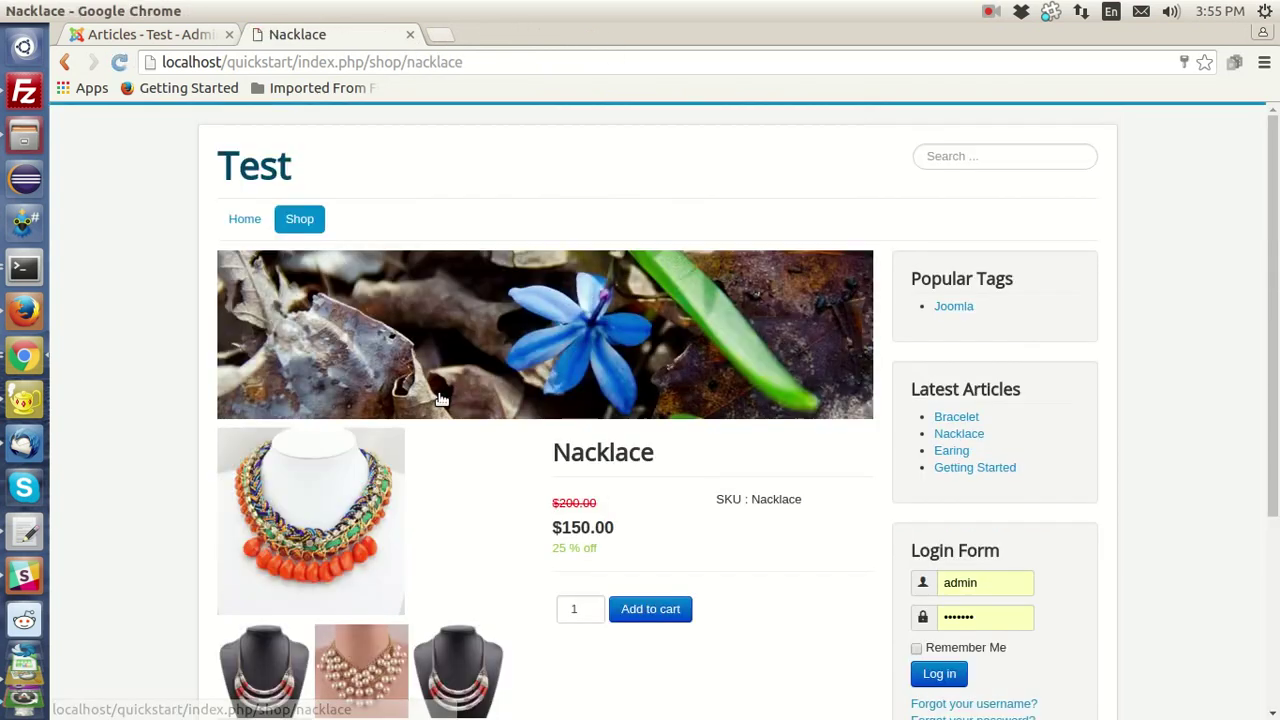
pyautogui.scroll(-3, 441, 399)
pyautogui.click(450, 440)
pyautogui.click(394, 450)
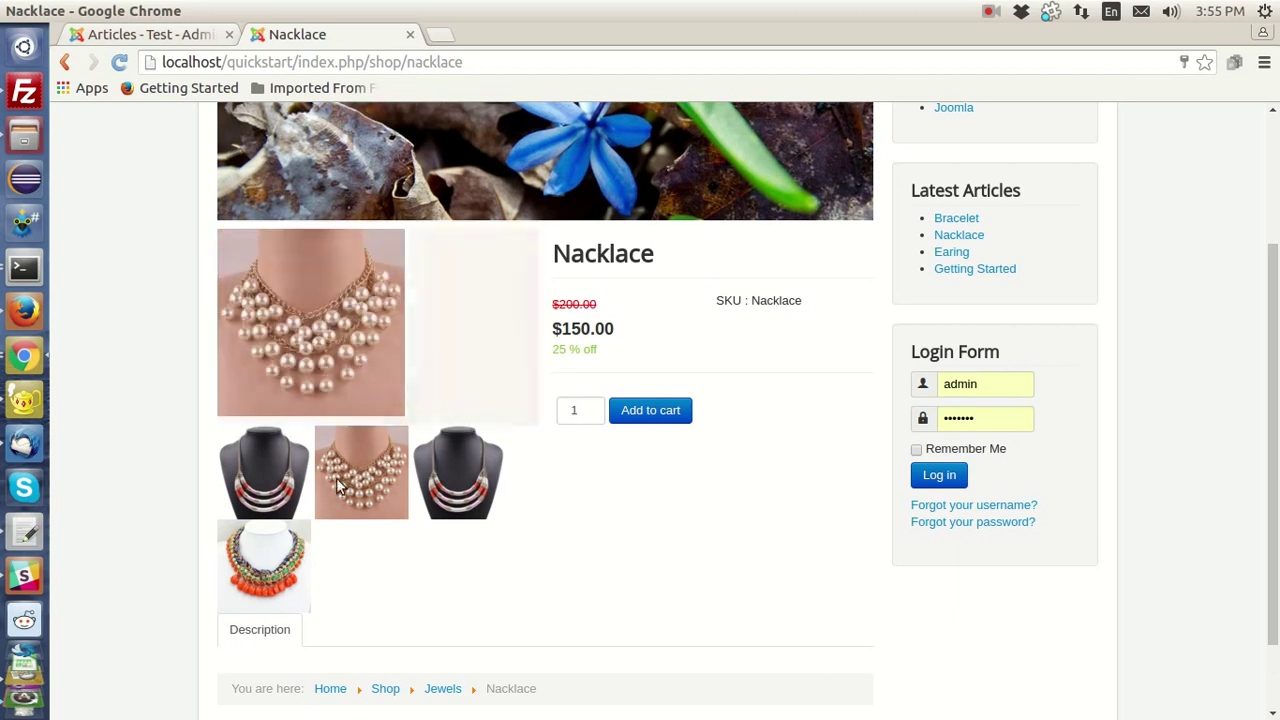
pyautogui.click(273, 575)
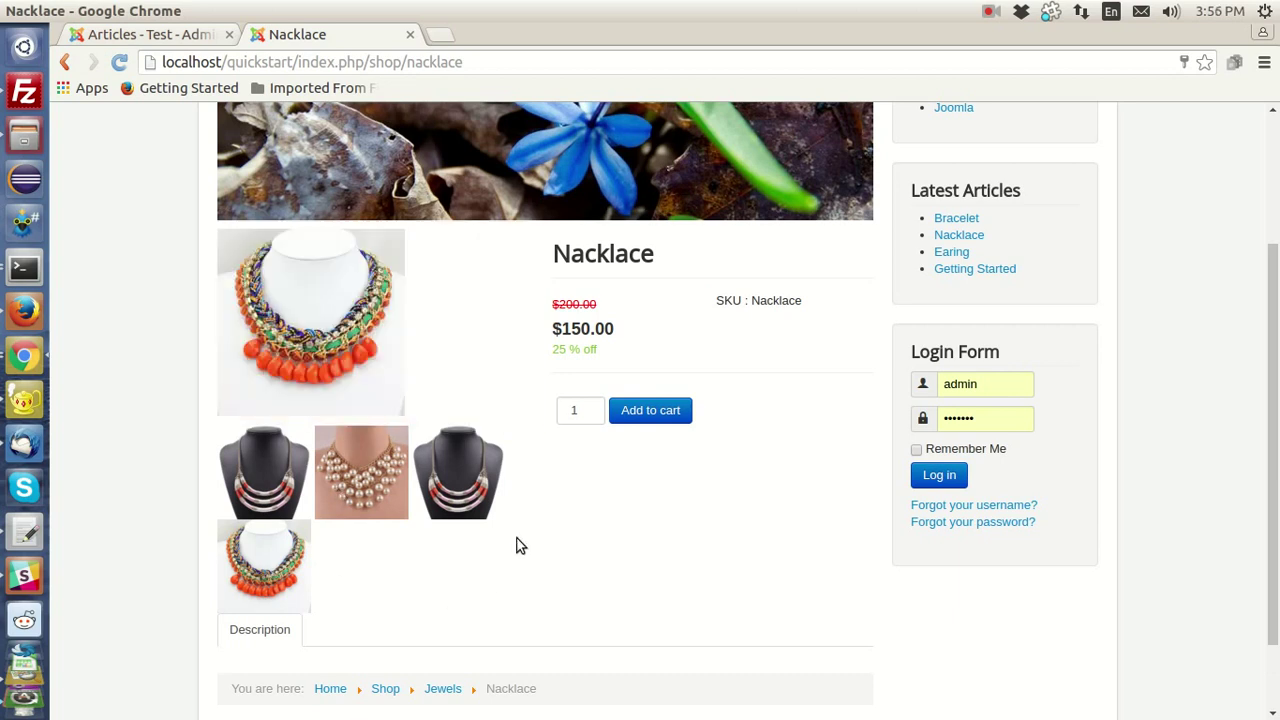
pyautogui.scroll(3, 537, 534)
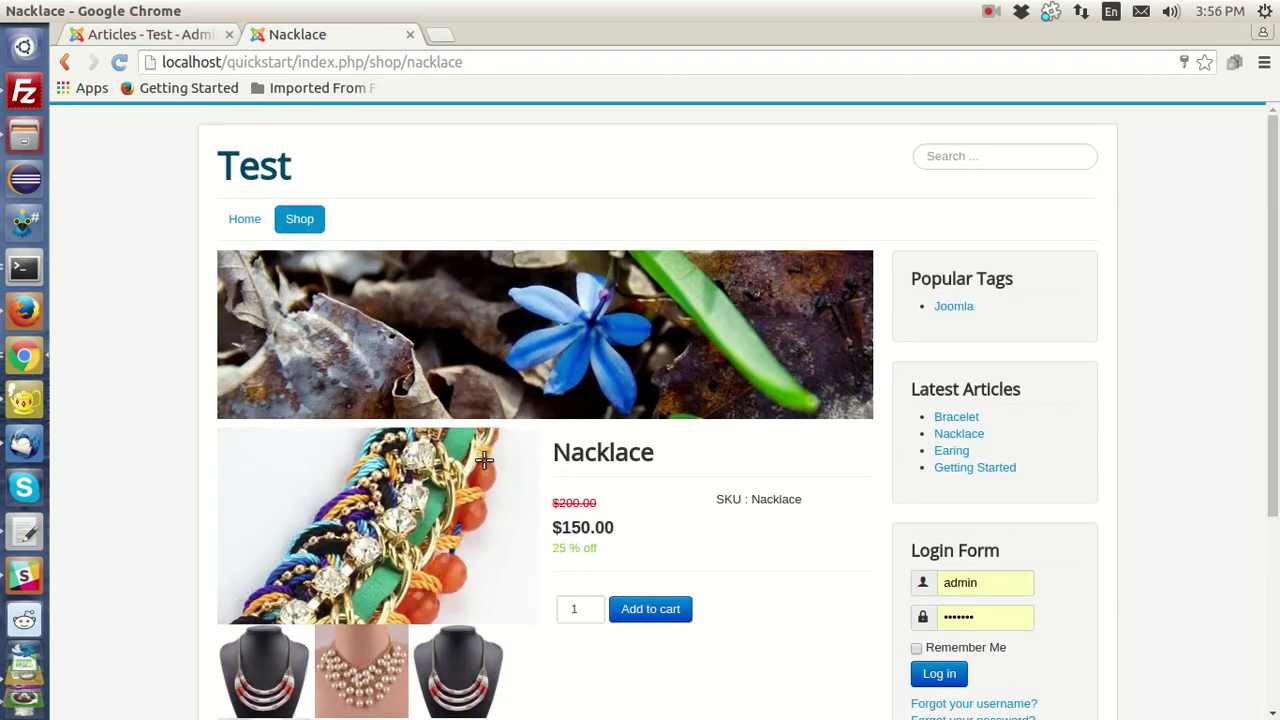
# Return to the Shop page and look over the Bracelet, Nacklace and Earing listings.
pyautogui.click(313, 220)
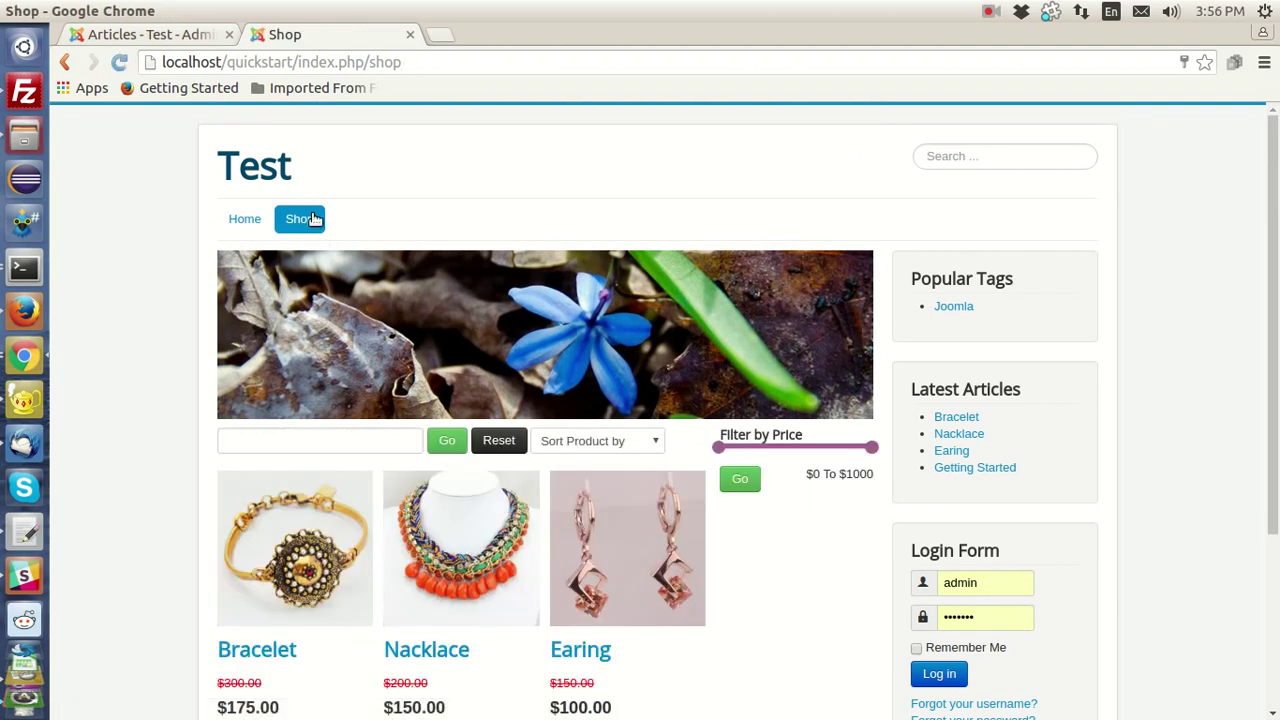
pyautogui.scroll(-3, 1110, 285)
pyautogui.scroll(-1, 1110, 289)
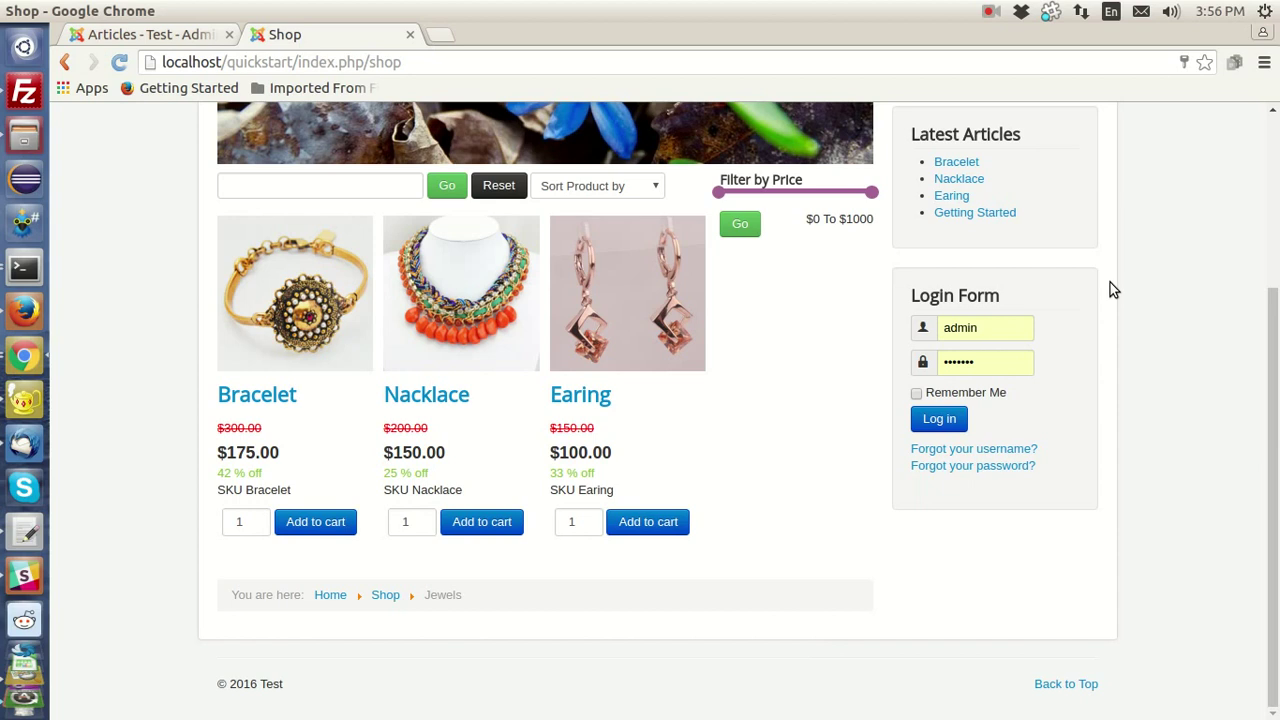
# Create a new J2Store product filter group in the administration and name it Jewels.
pyautogui.click(187, 34)
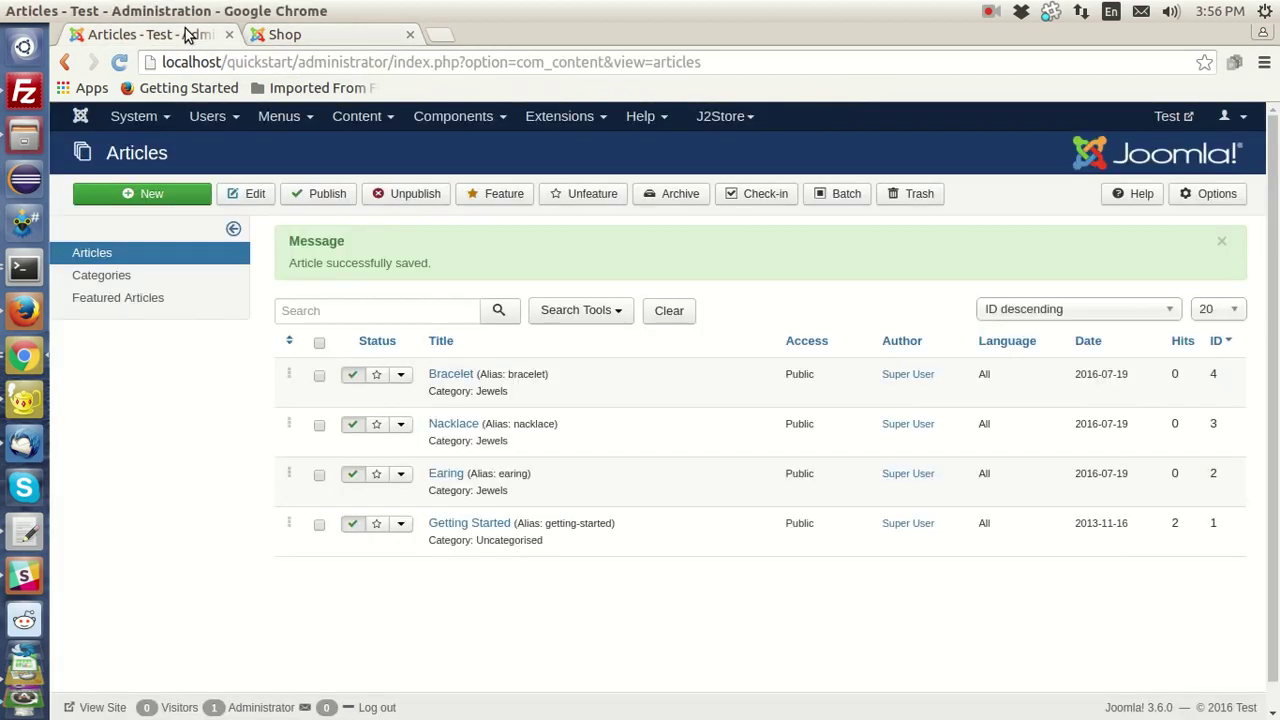
pyautogui.click(725, 116)
pyautogui.moveTo(752, 172)
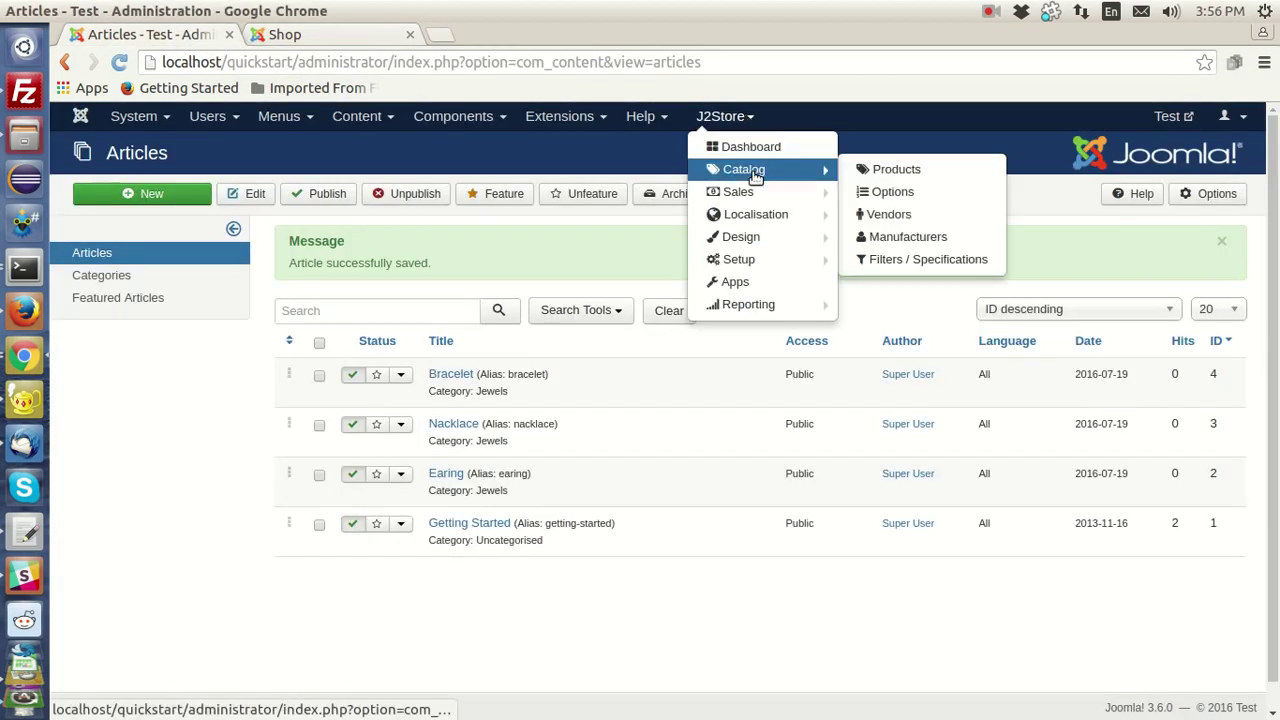
pyautogui.click(915, 260)
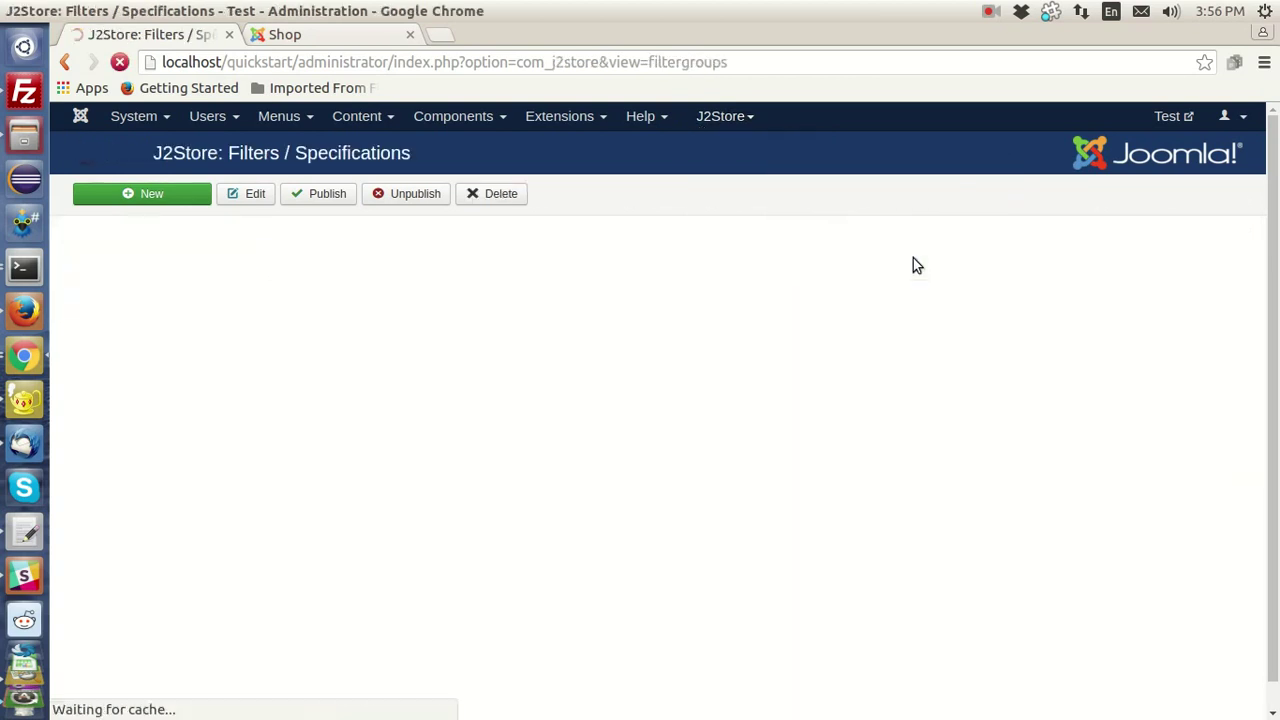
pyautogui.click(184, 200)
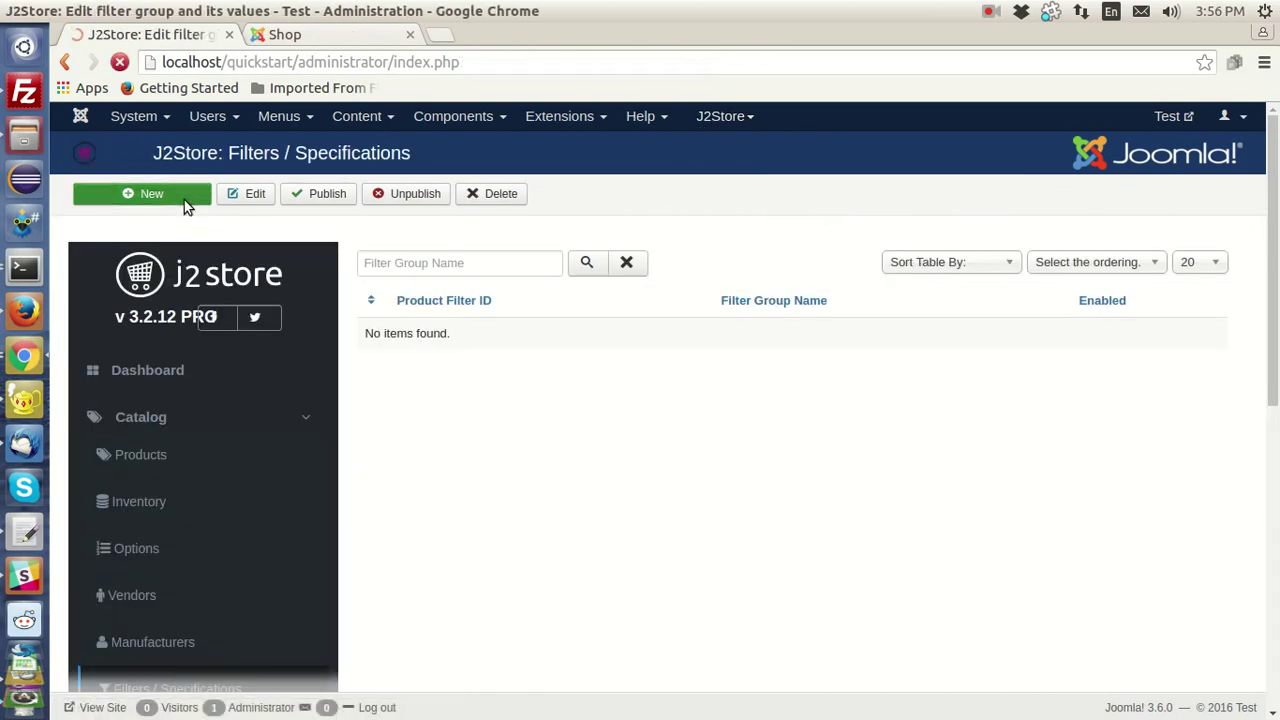
pyautogui.click(230, 291)
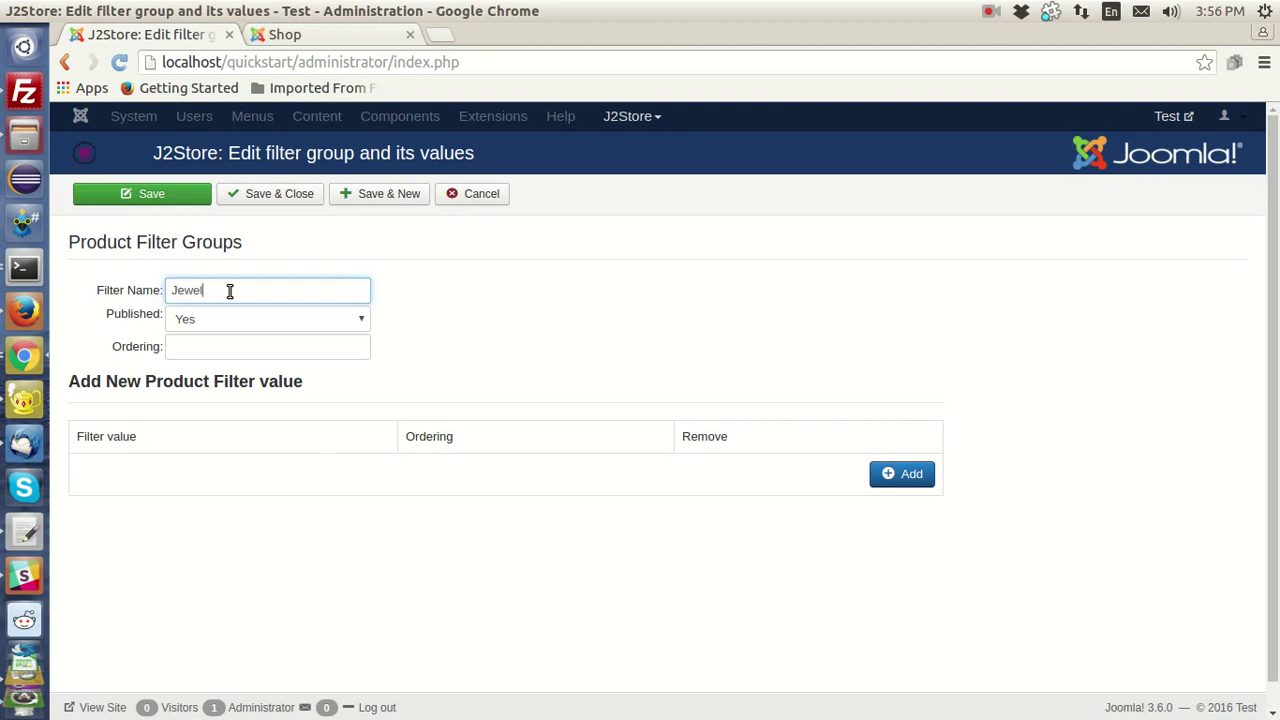
# Add the filter values Bracelet, Earing and Necklace to the Jewels filter group, then save and close it.
pyautogui.click(886, 478)
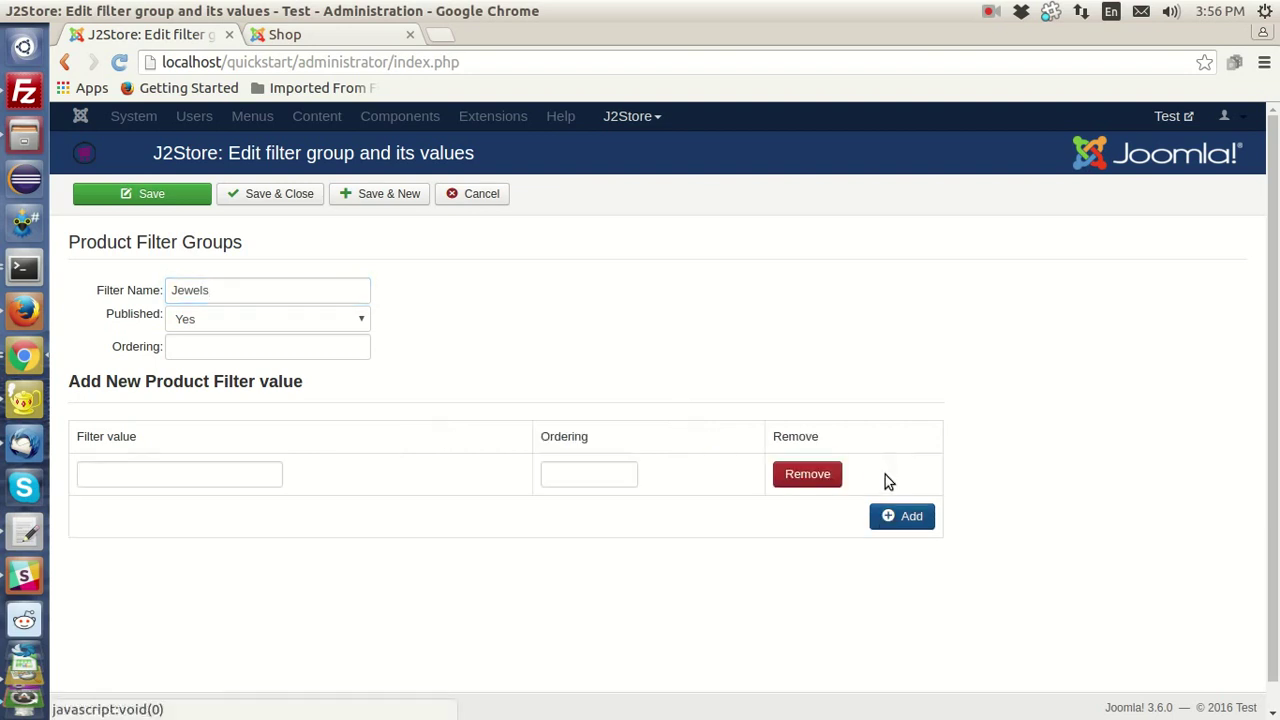
pyautogui.click(894, 516)
pyautogui.click(902, 560)
pyautogui.click(137, 484)
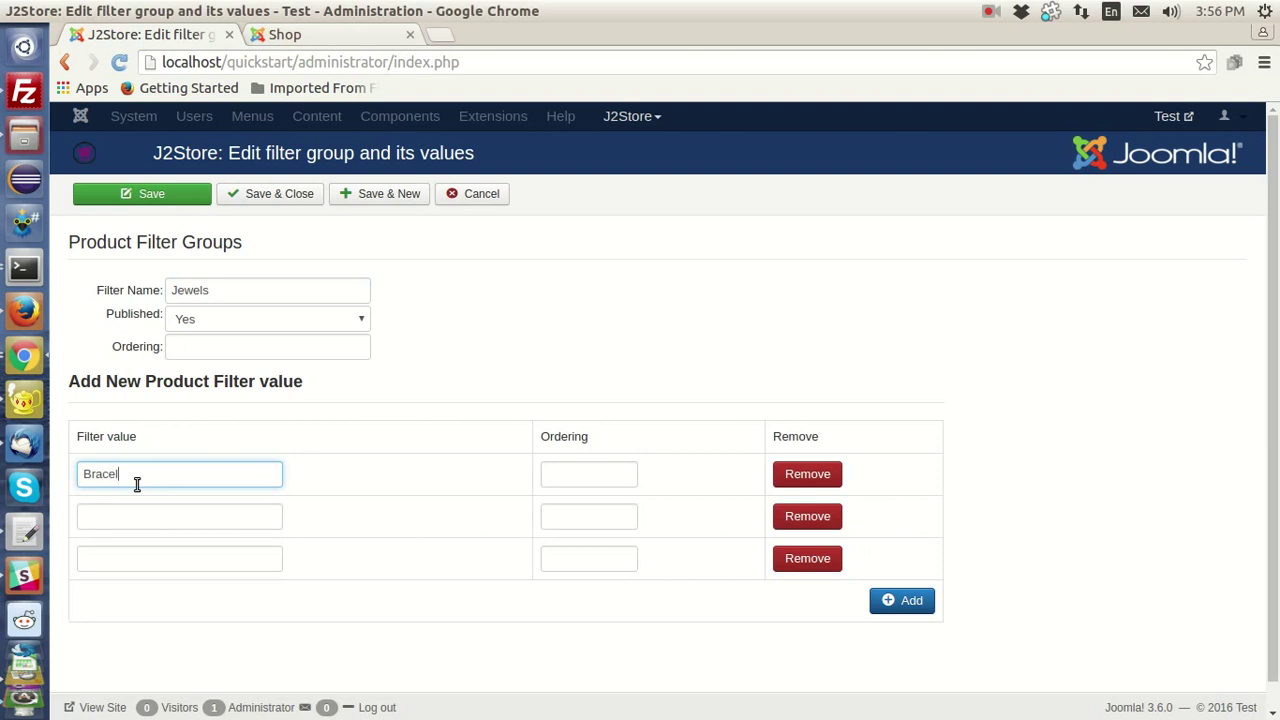
pyautogui.press('Tab')
pyautogui.press('Tab')
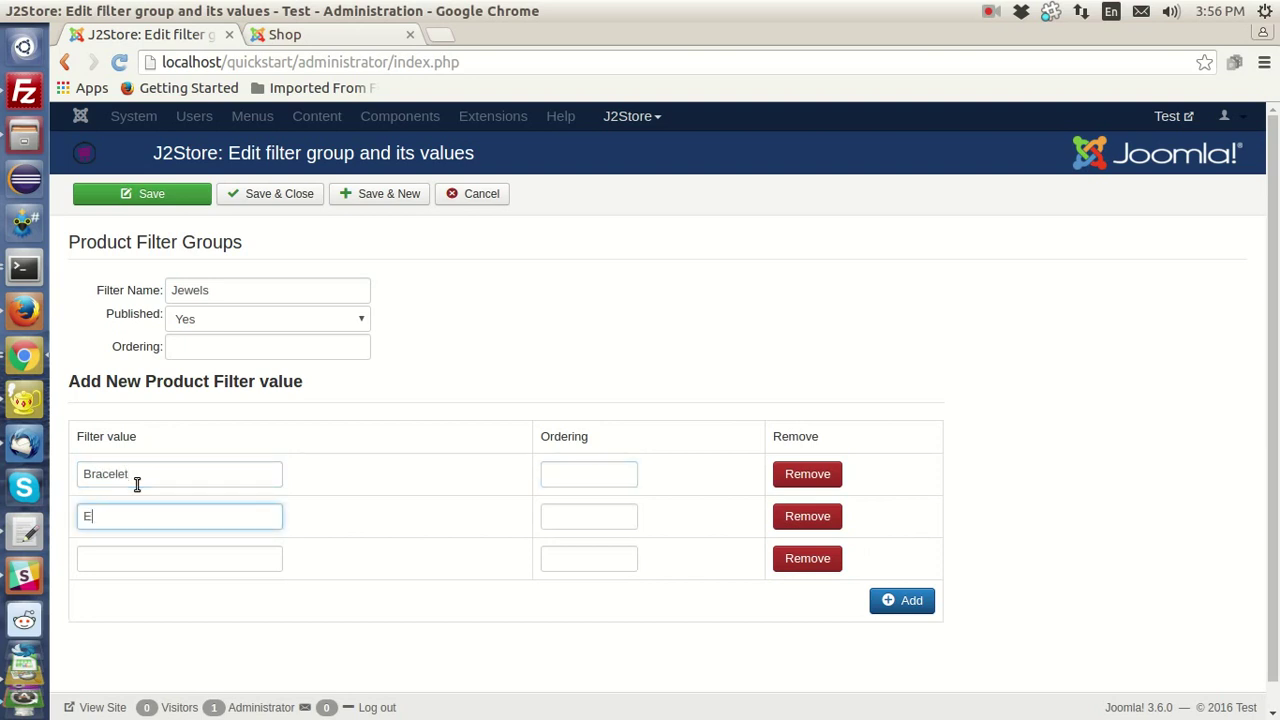
pyautogui.press('Tab')
pyautogui.press('Tab')
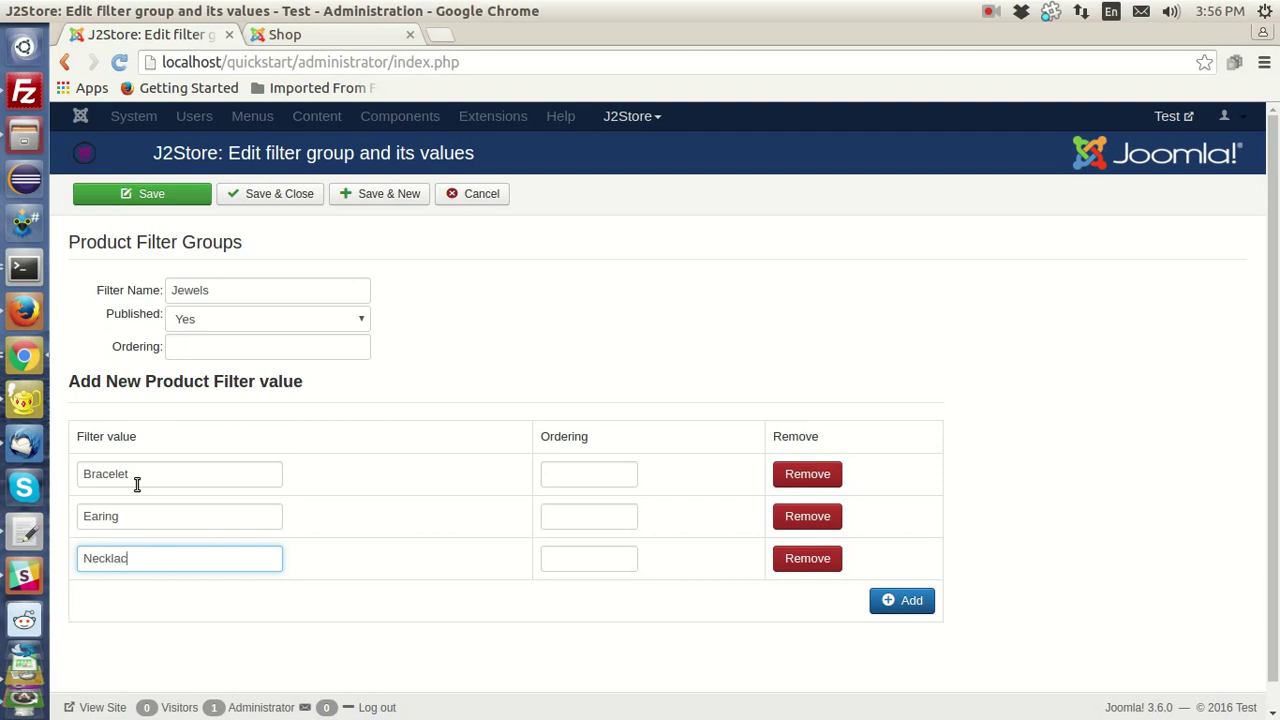
pyautogui.click(271, 197)
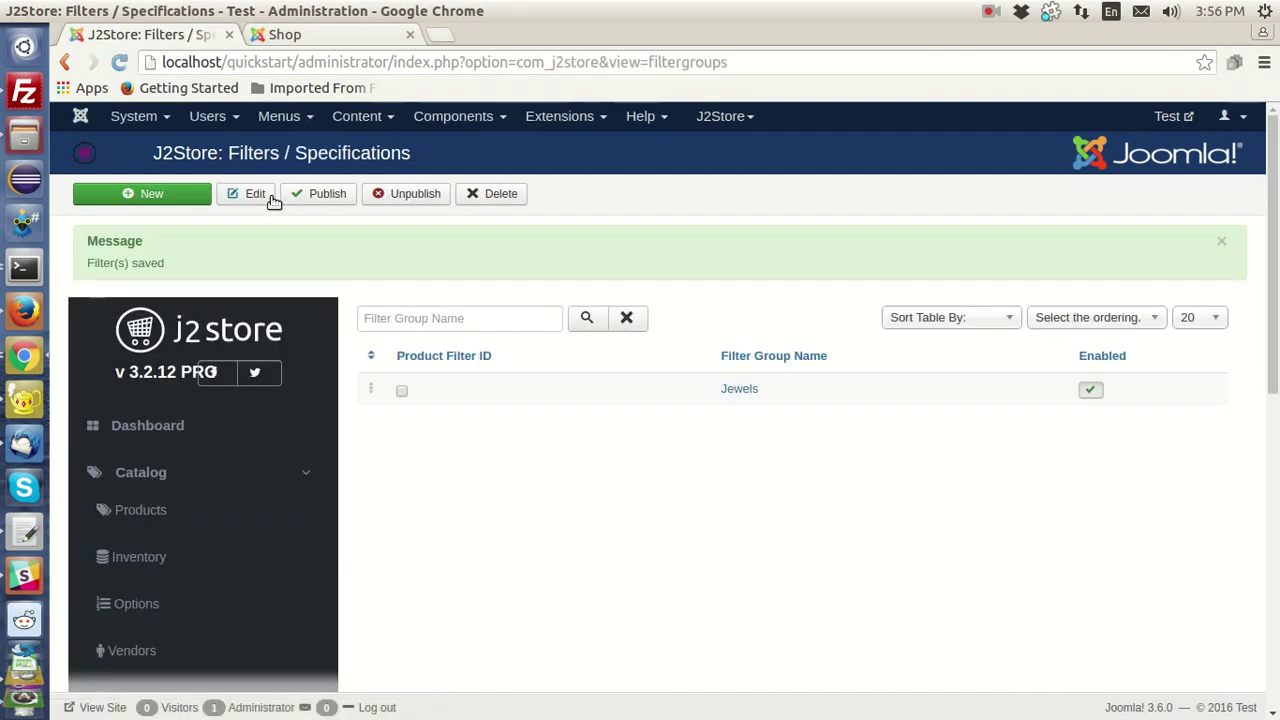
# Open the Bracelet article from the article list and display its J2Store product filter settings.
pyautogui.click(360, 117)
pyautogui.click(384, 147)
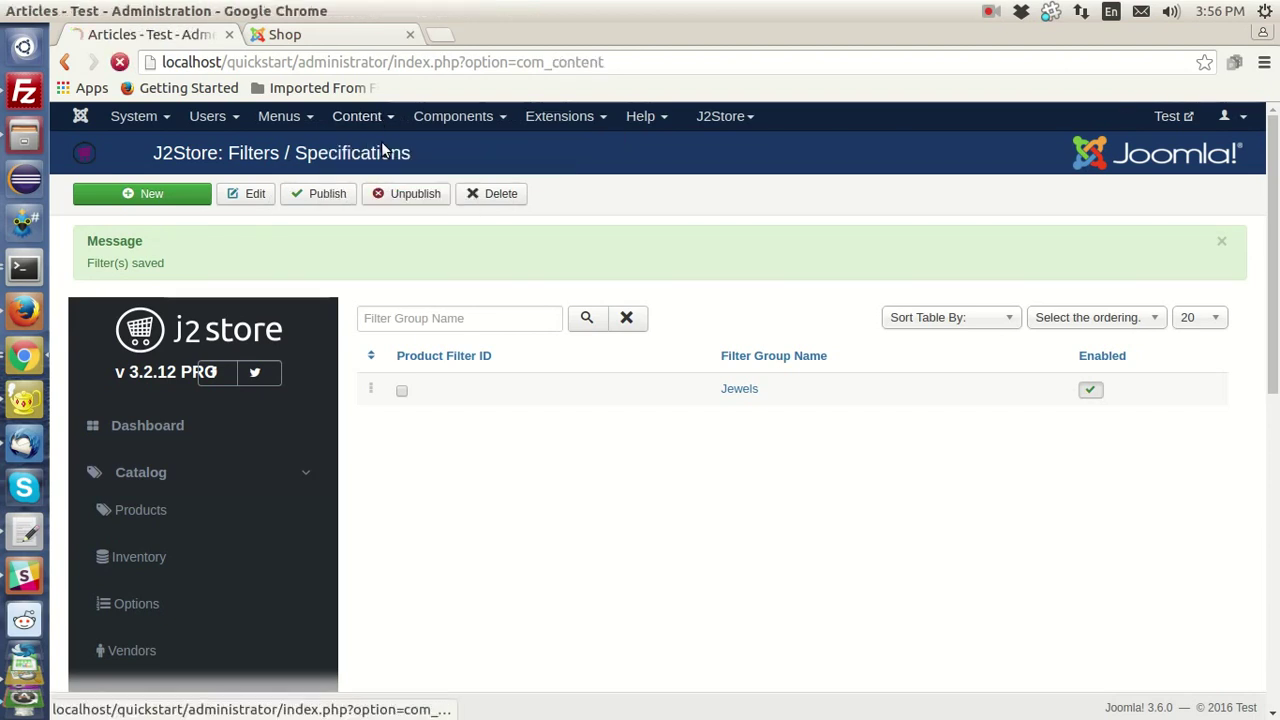
pyautogui.click(433, 303)
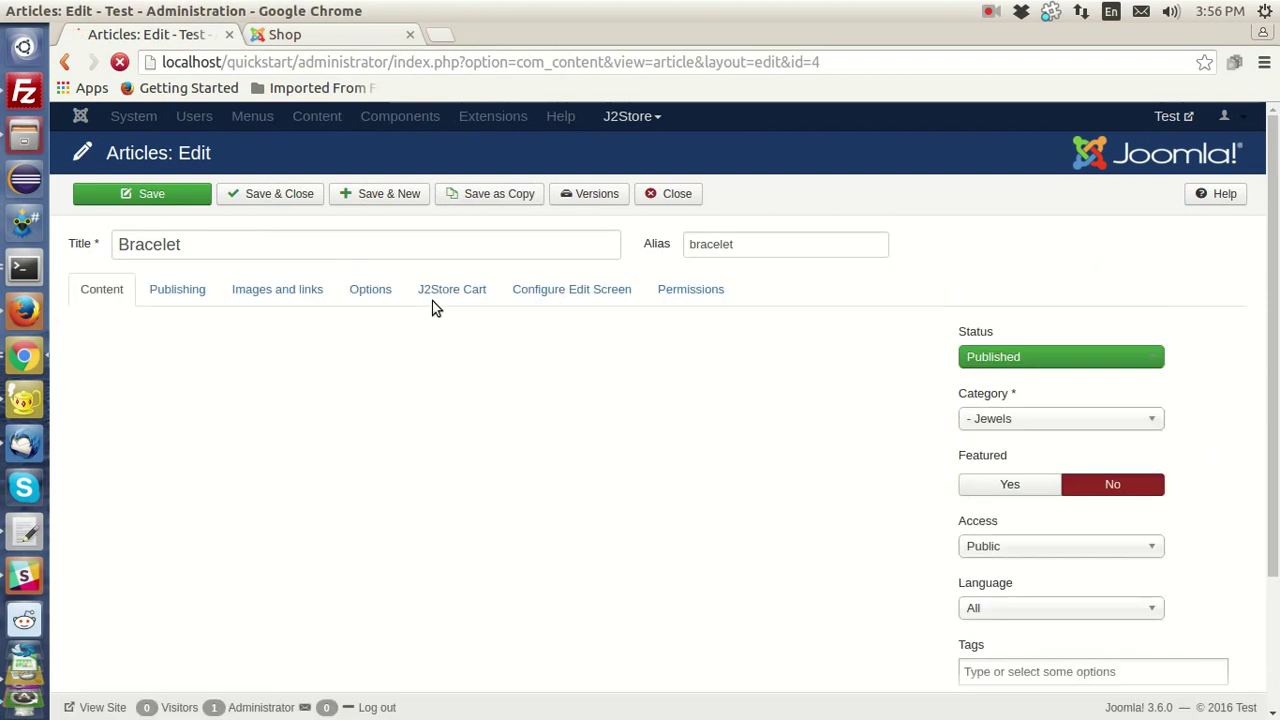
pyautogui.click(439, 295)
pyautogui.scroll(-2, 440, 302)
pyautogui.scroll(-10, 439, 298)
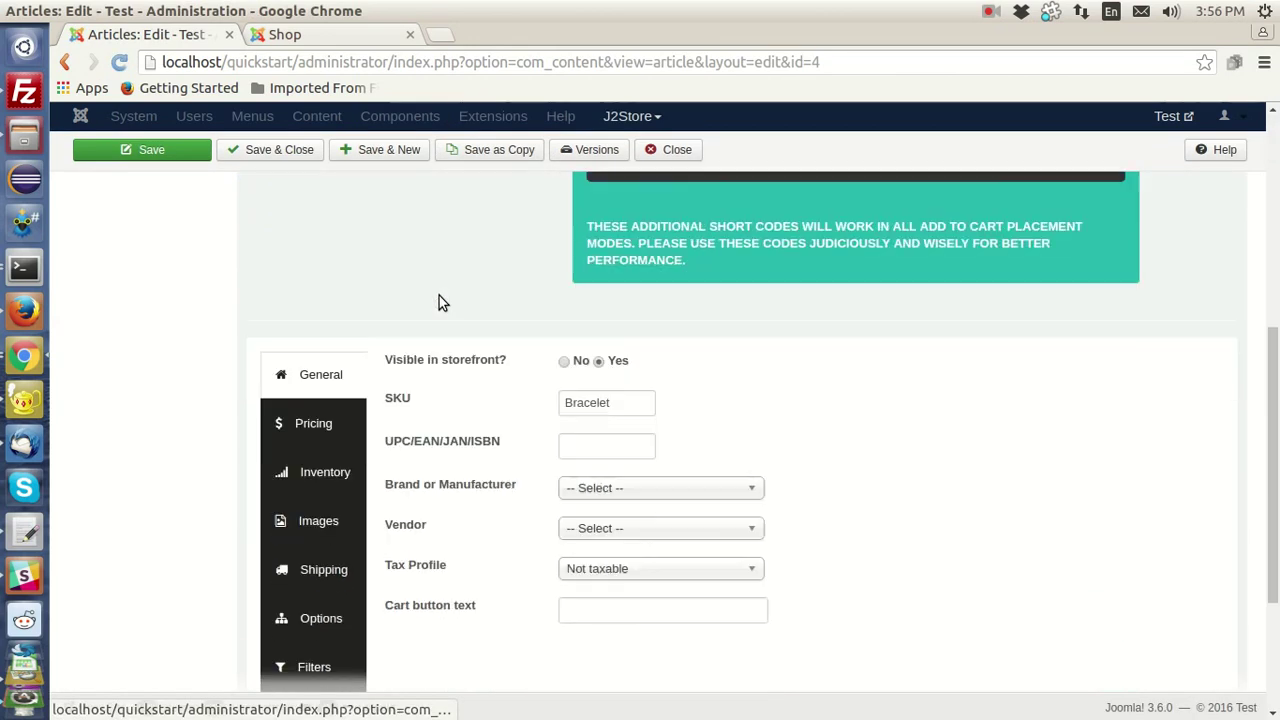
pyautogui.click(340, 432)
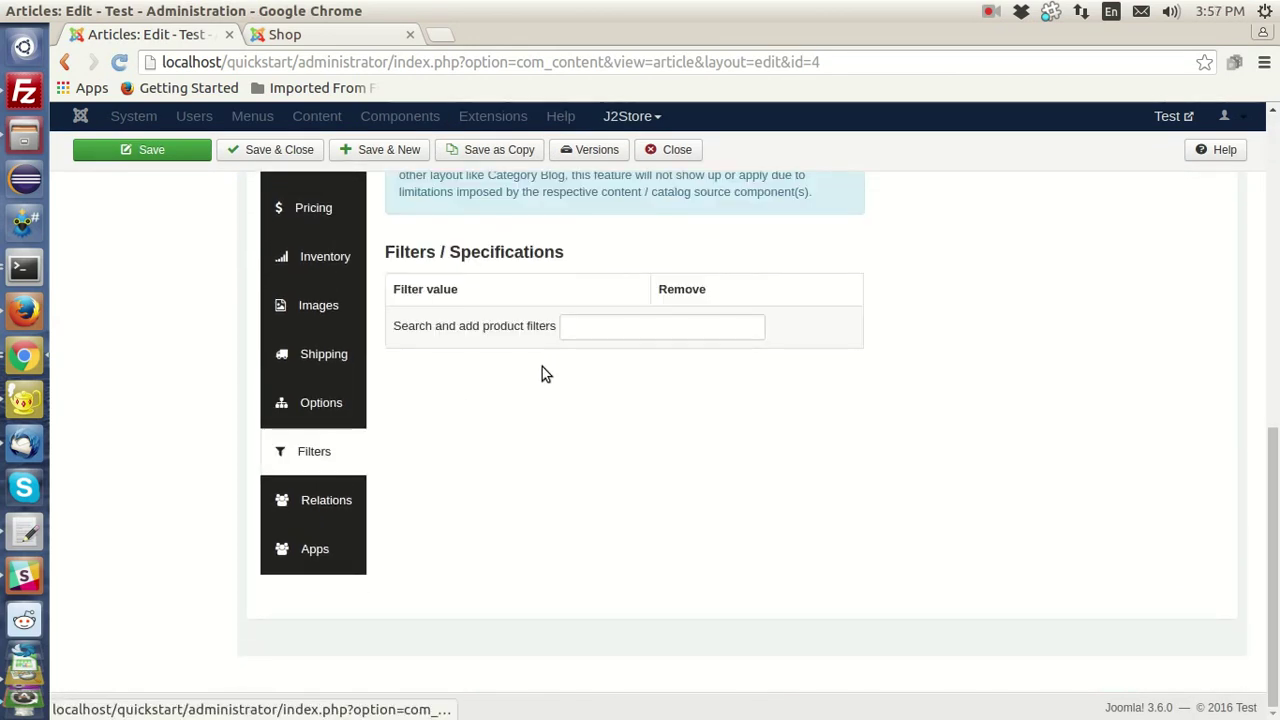
# Assign the Jewels > Bracelet filter to the Bracelet product, then save and close the article.
pyautogui.click(591, 328)
pyautogui.write('b')
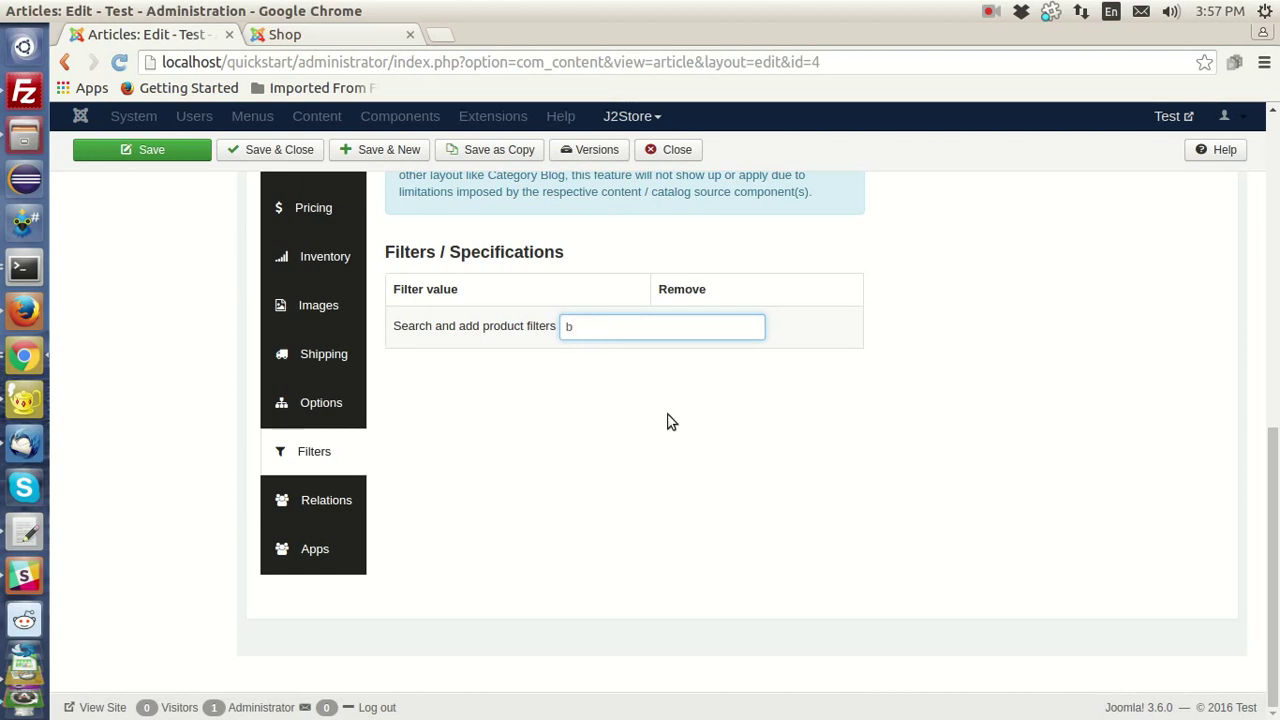
pyautogui.scroll(10, 773, 432)
pyautogui.scroll(-8, 773, 426)
pyautogui.write('r')
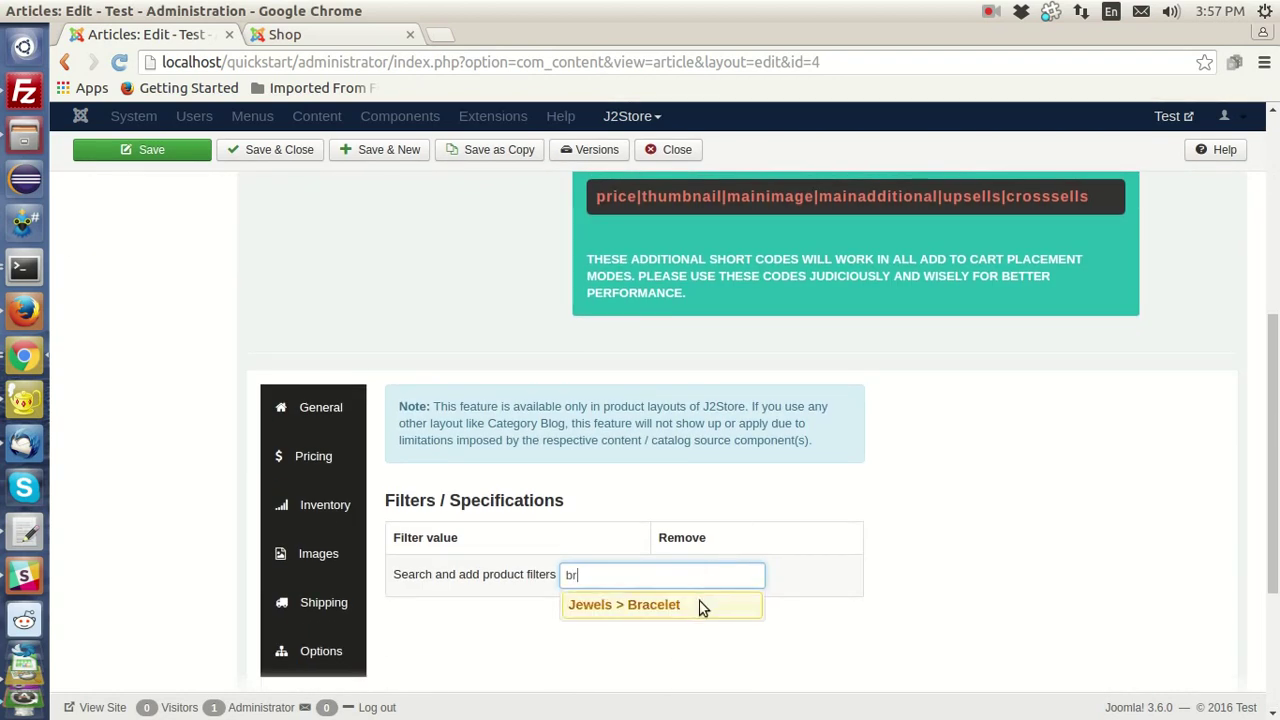
pyautogui.click(703, 605)
pyautogui.click(309, 149)
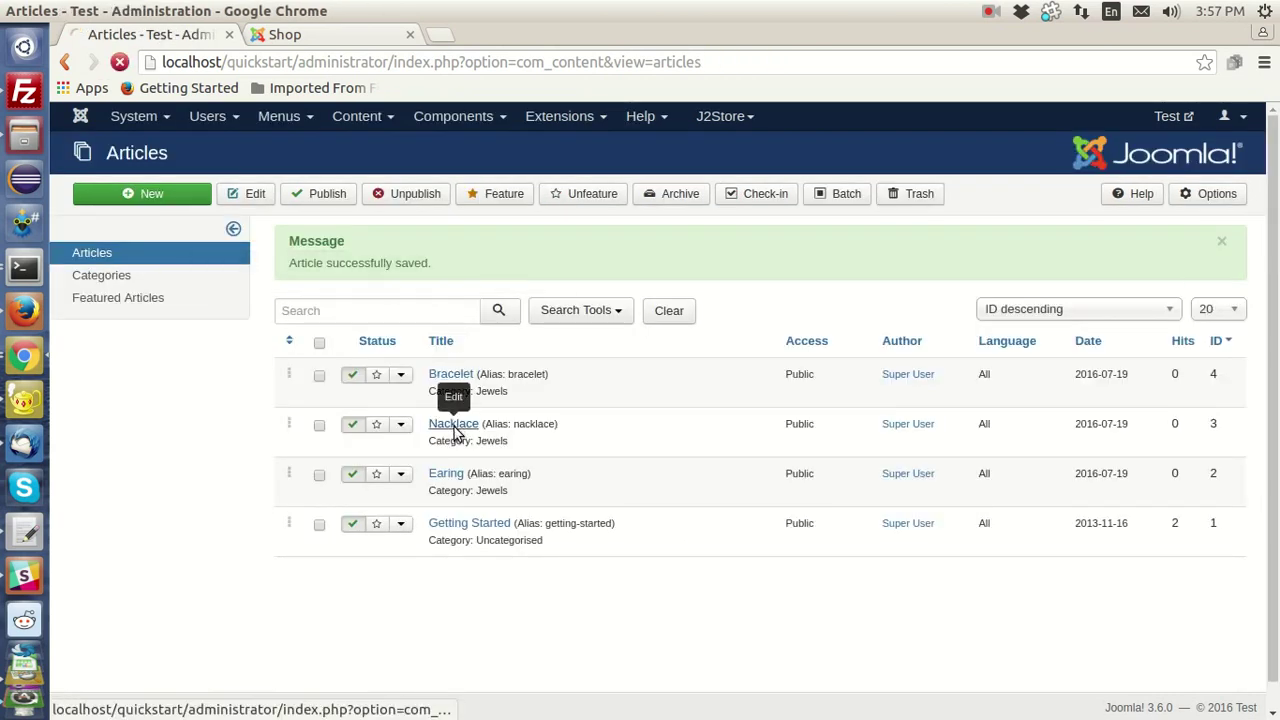
# Assign the Jewels > Necklace filter to the Nacklace product, then save and close the article.
pyautogui.click(454, 425)
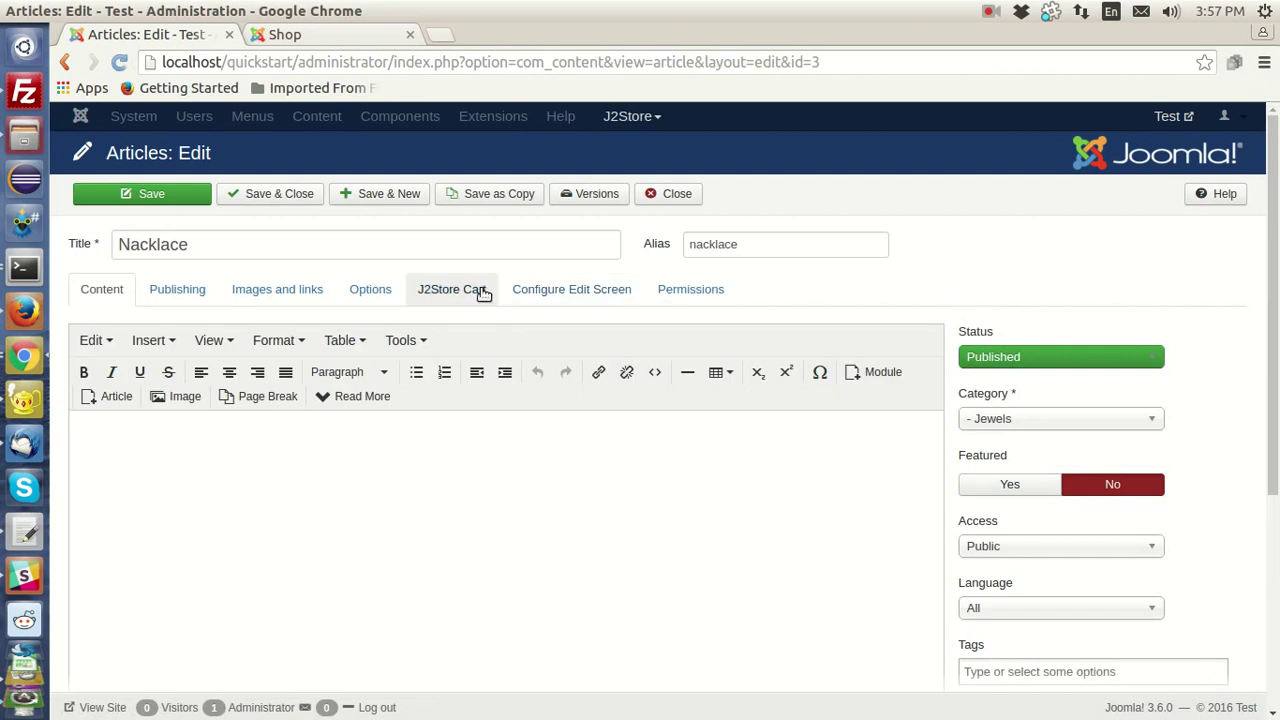
pyautogui.click(452, 289)
pyautogui.scroll(-7, 466, 465)
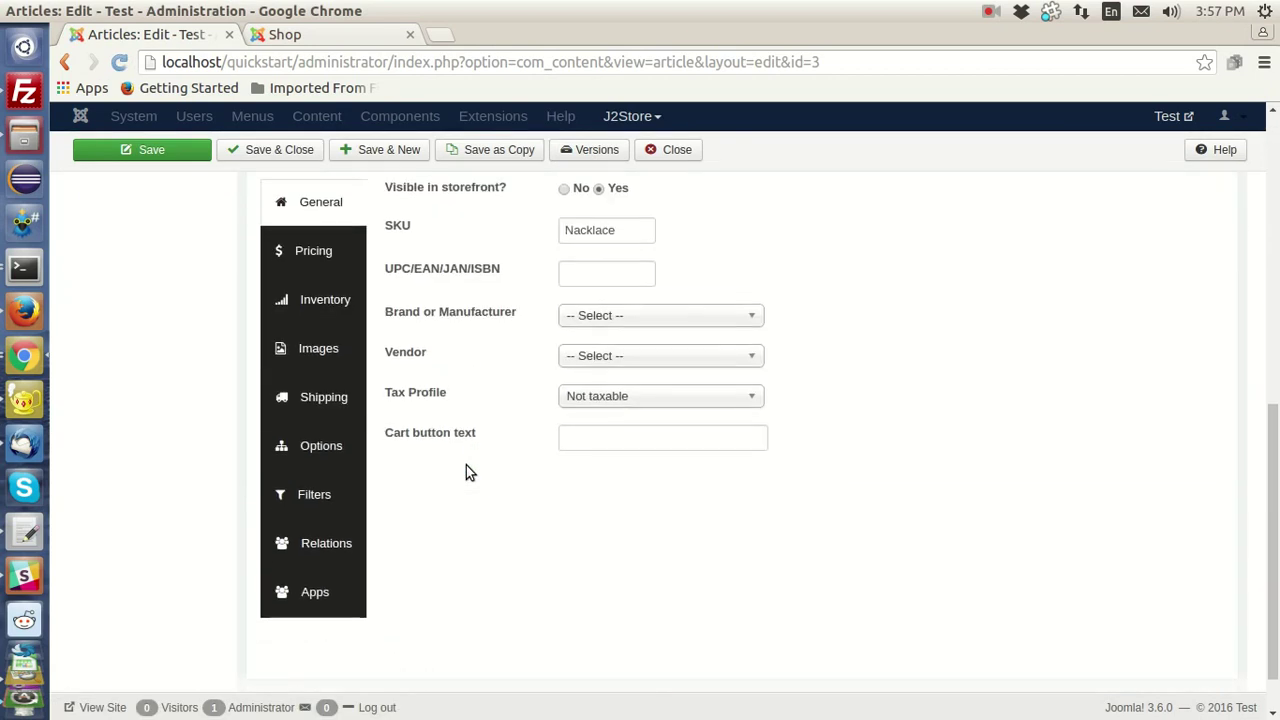
pyautogui.click(342, 480)
pyautogui.click(585, 368)
pyautogui.write('ne')
pyautogui.click(586, 400)
pyautogui.click(312, 148)
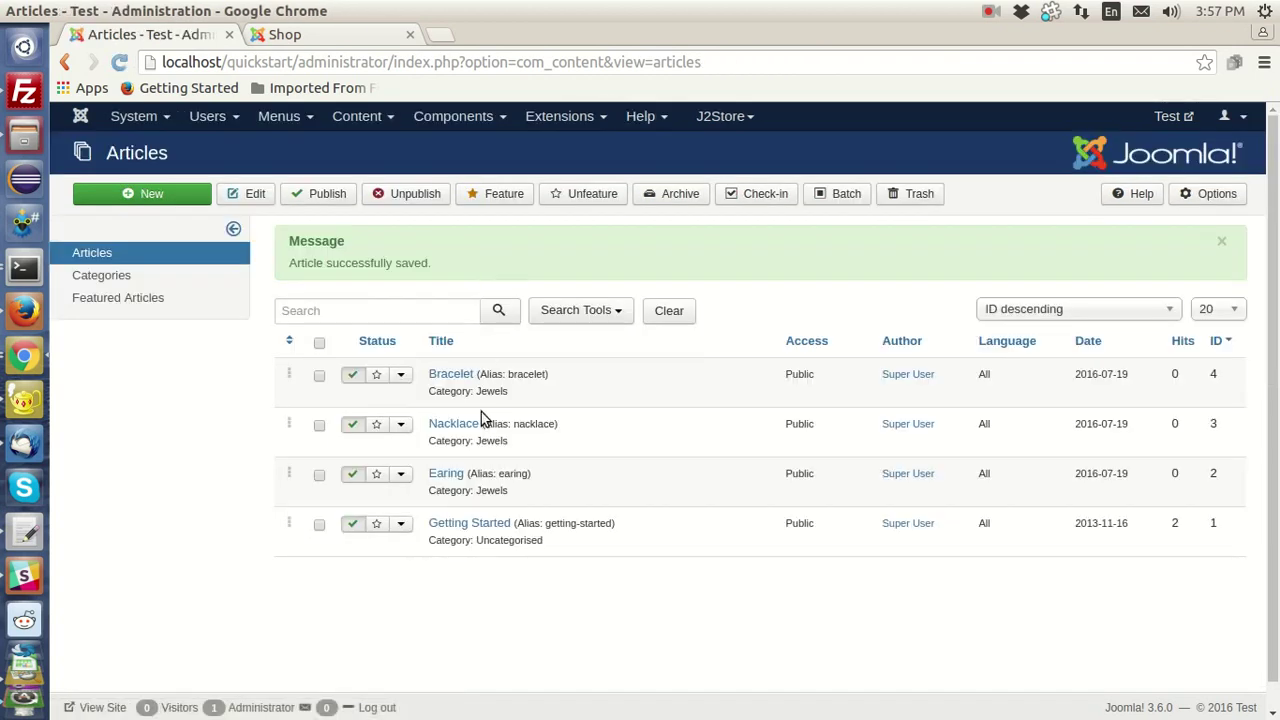
# Assign the Jewels > Earing filter to the Earing product, then save and close the article.
pyautogui.click(446, 473)
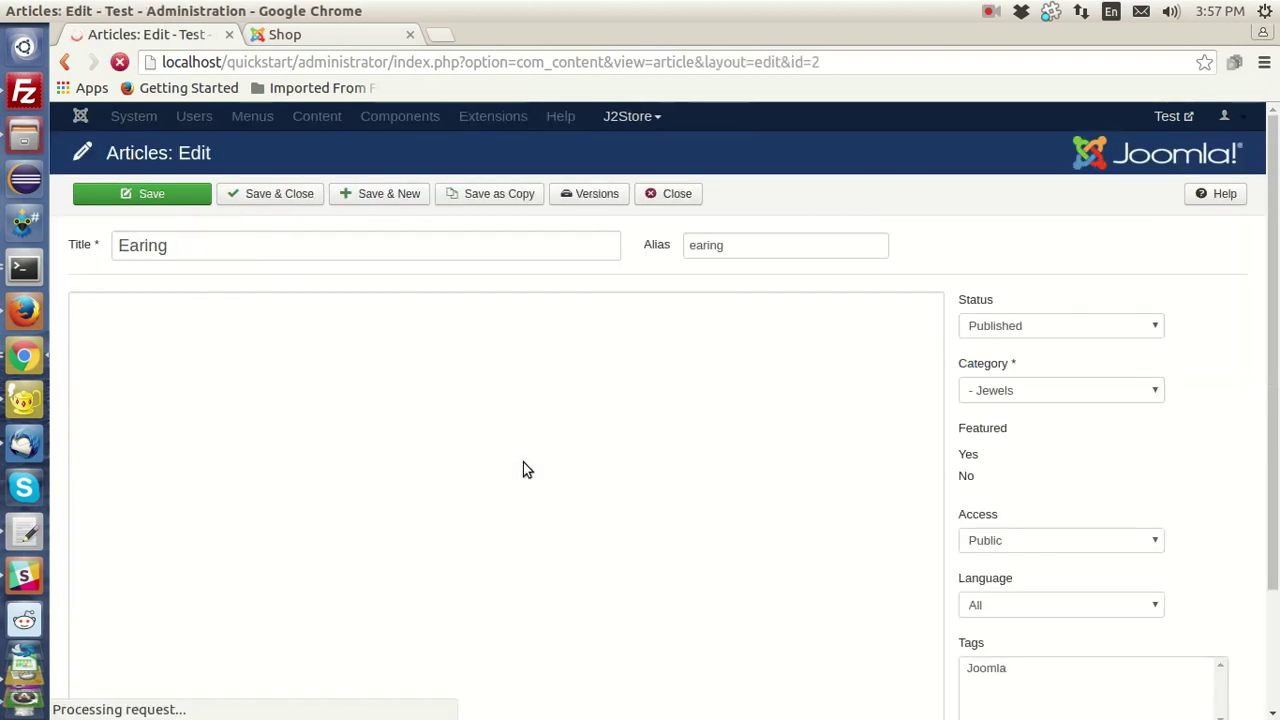
pyautogui.click(466, 290)
pyautogui.scroll(-10, 476, 395)
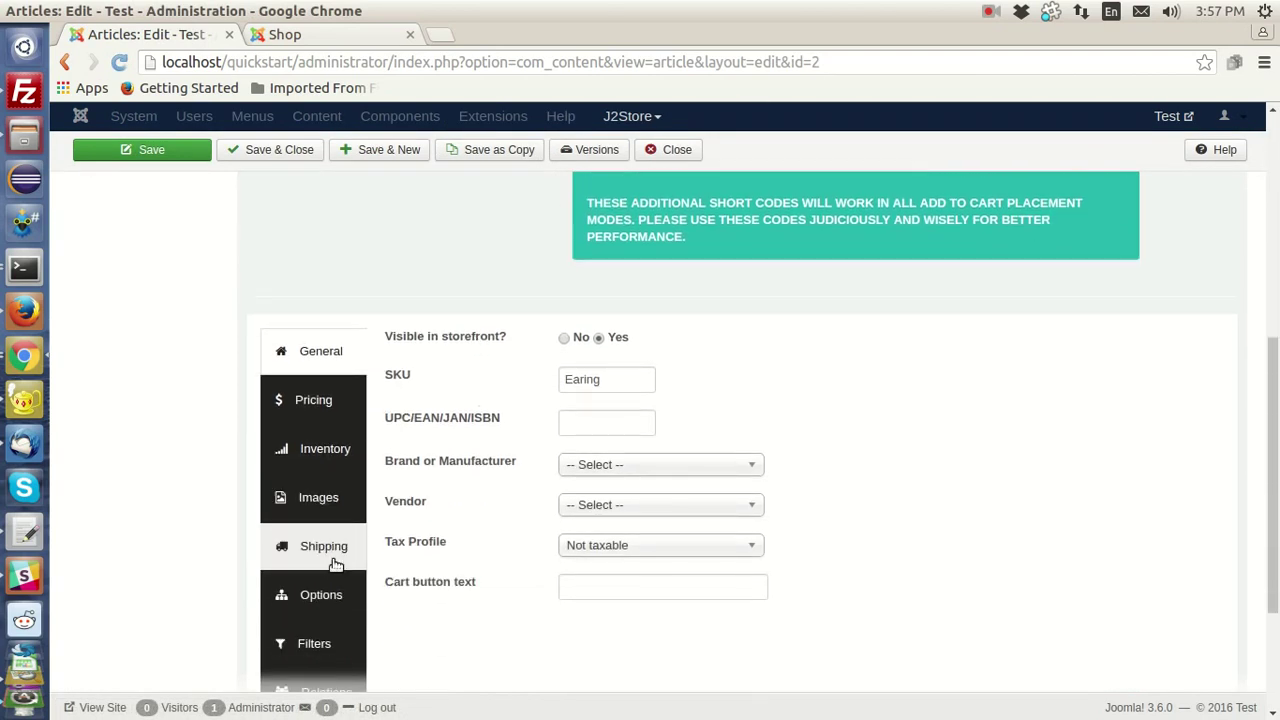
pyautogui.click(331, 636)
pyautogui.click(629, 517)
pyautogui.write('ea')
pyautogui.click(614, 545)
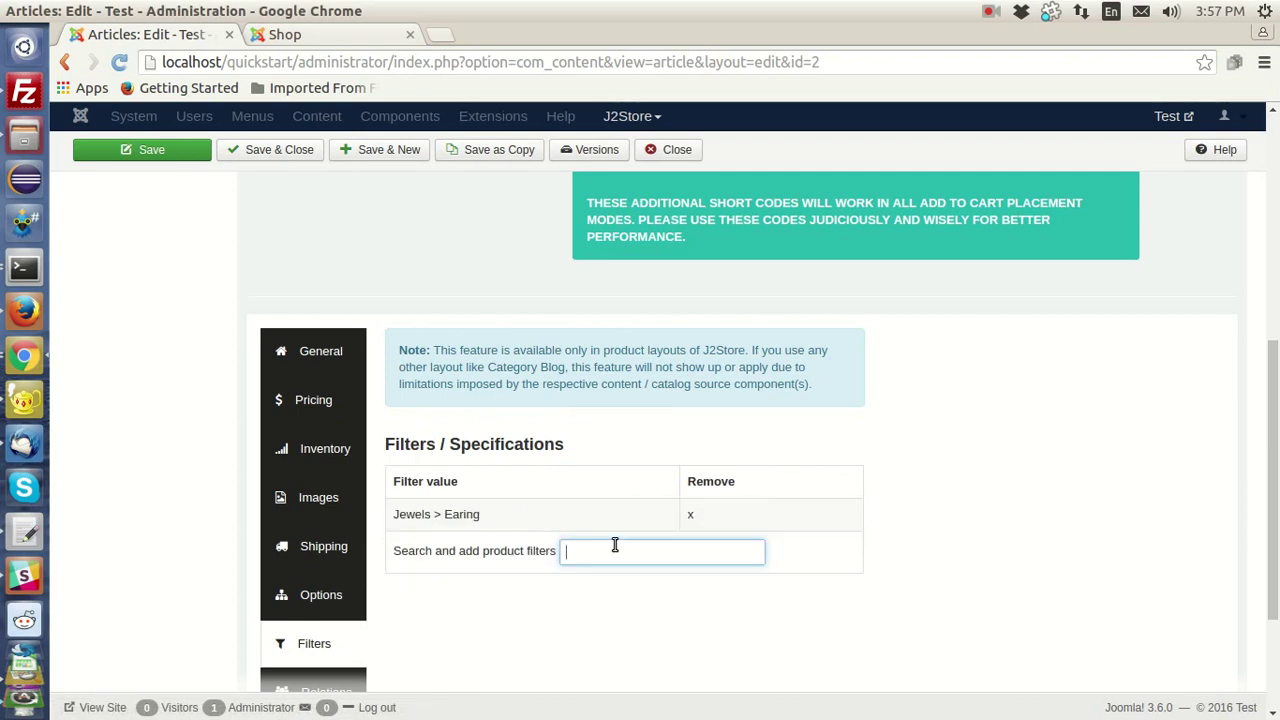
pyautogui.click(278, 150)
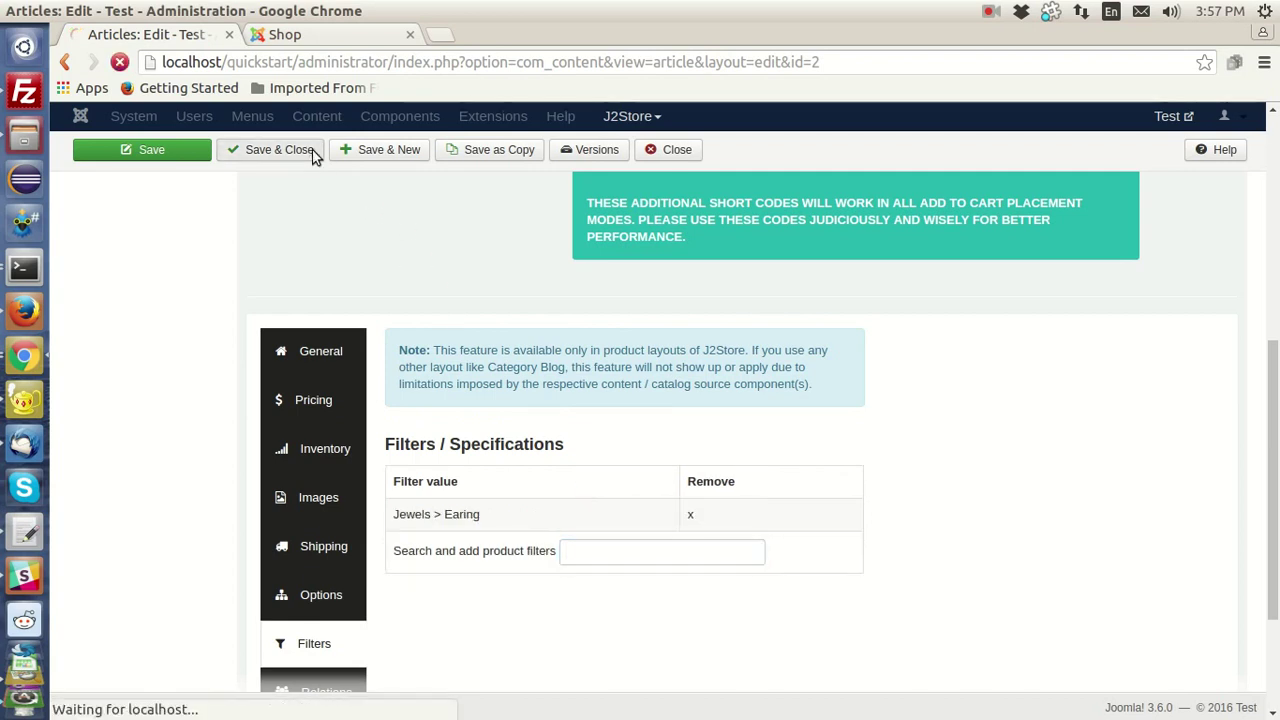
# Reload the storefront Shop page and check the Jewels filter options beside the product listing.
pyautogui.click(325, 45)
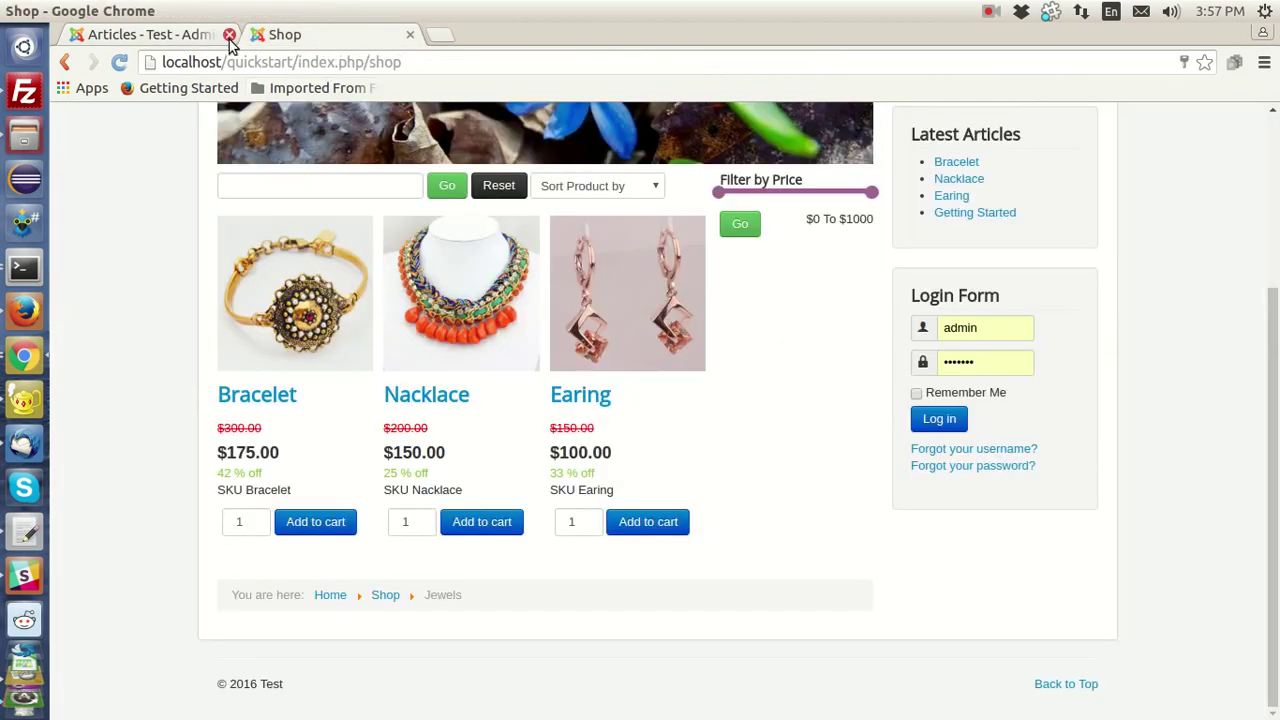
pyautogui.click(119, 62)
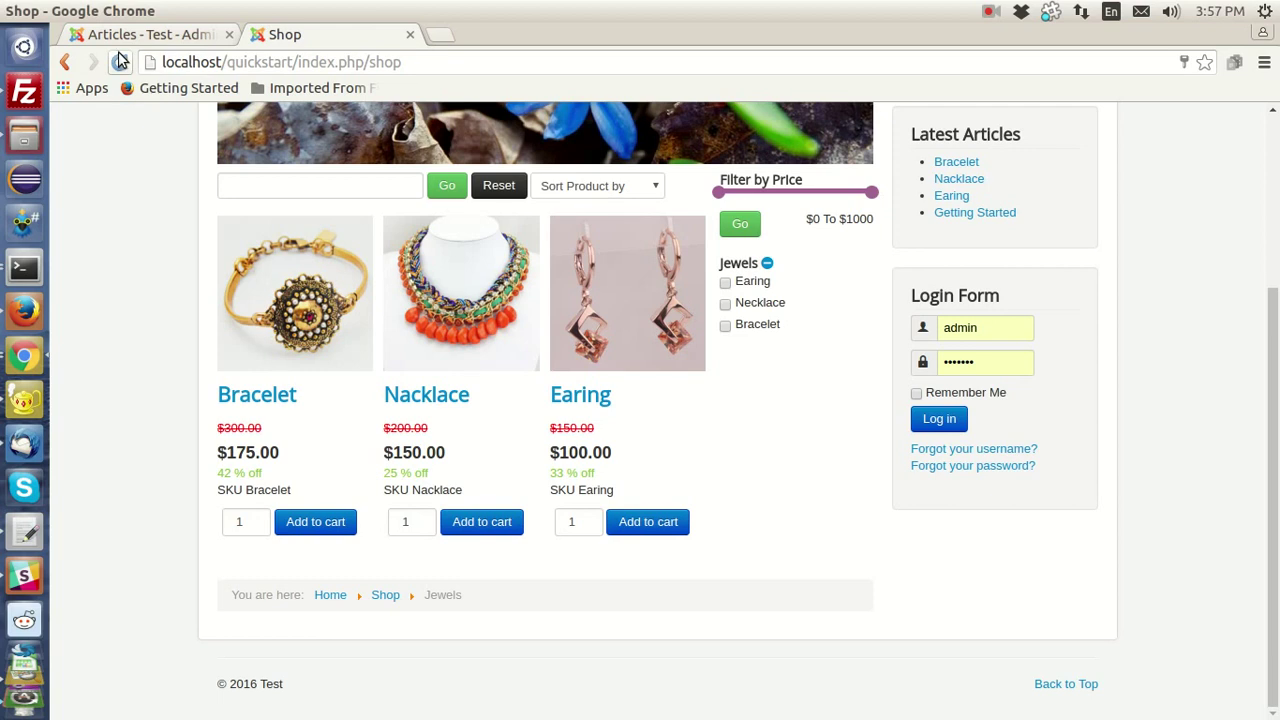
pyautogui.click(139, 40)
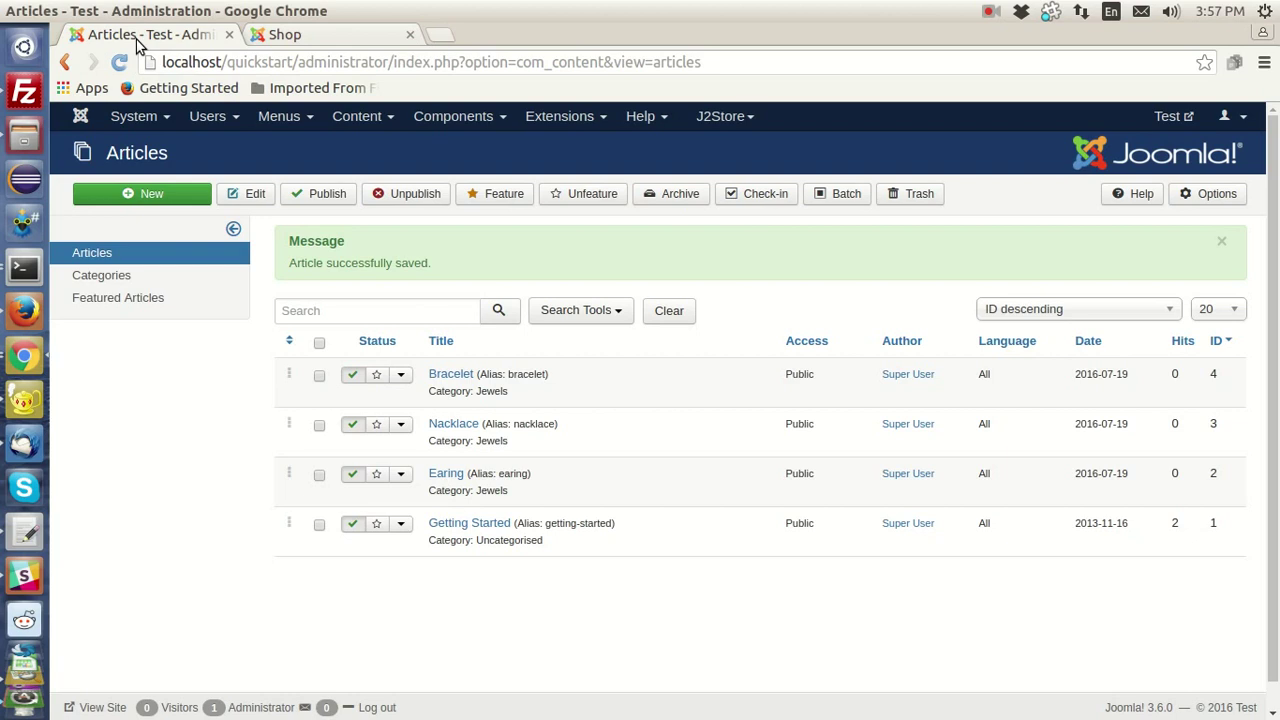
pyautogui.click(330, 35)
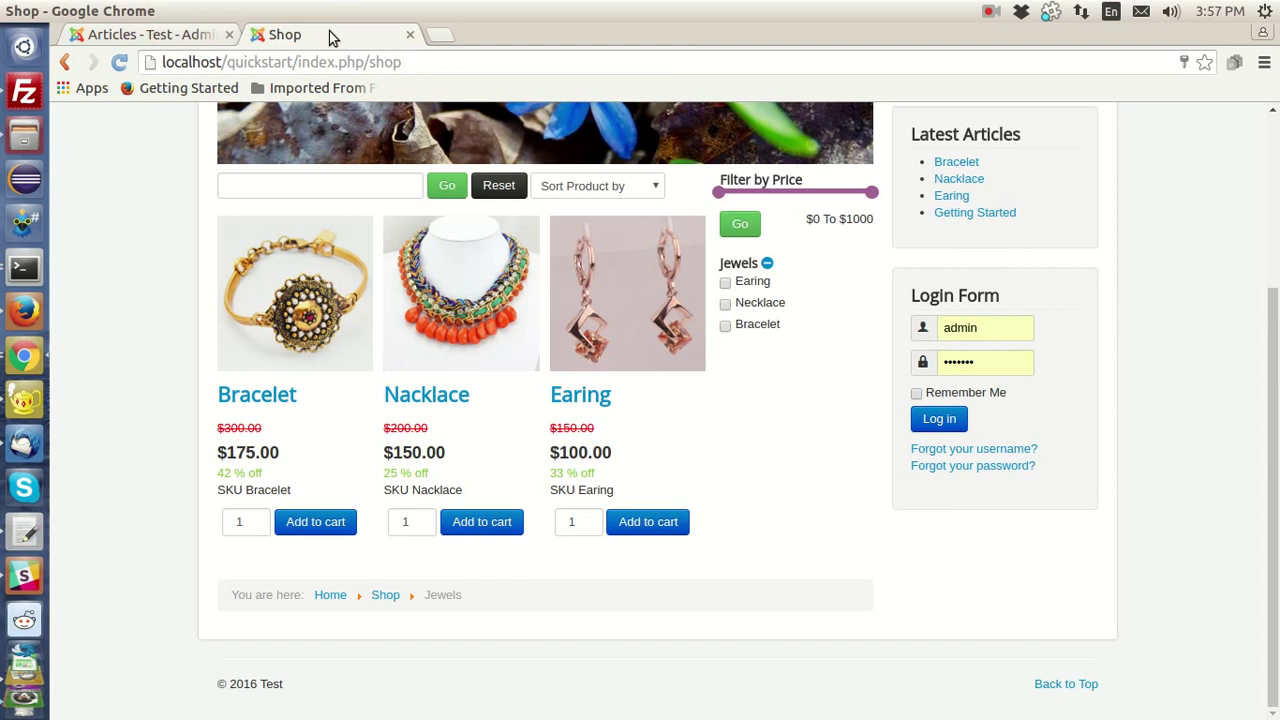
# Add one Bracelet to the cart from the Shop listing, review the cart, and proceed to checkout.
pyautogui.click(331, 522)
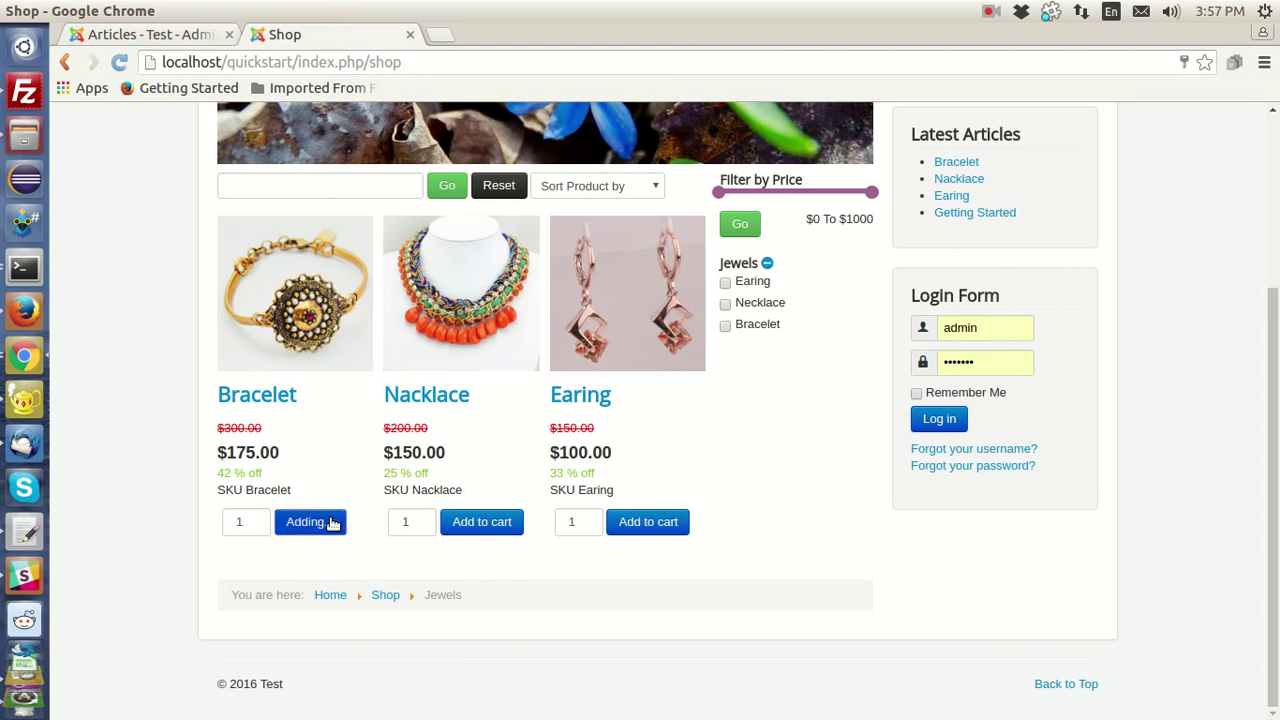
pyautogui.scroll(-3, 333, 524)
pyautogui.scroll(-2, 333, 524)
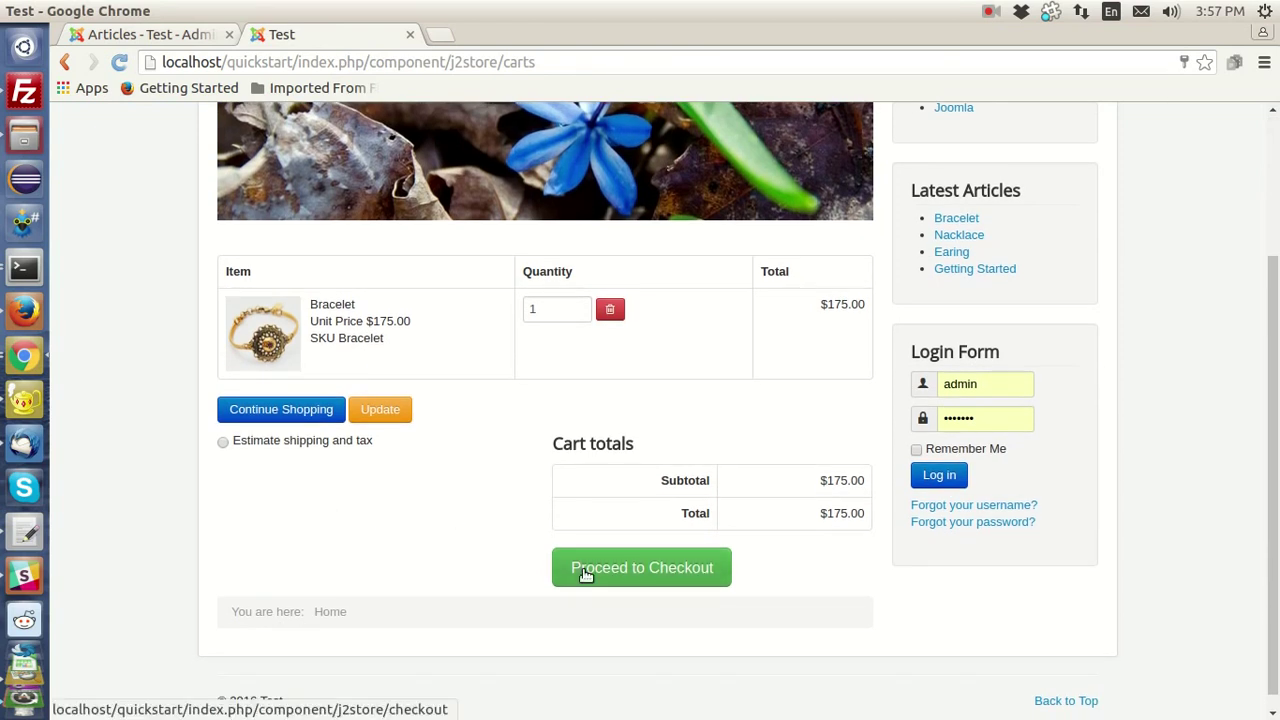
pyautogui.click(585, 568)
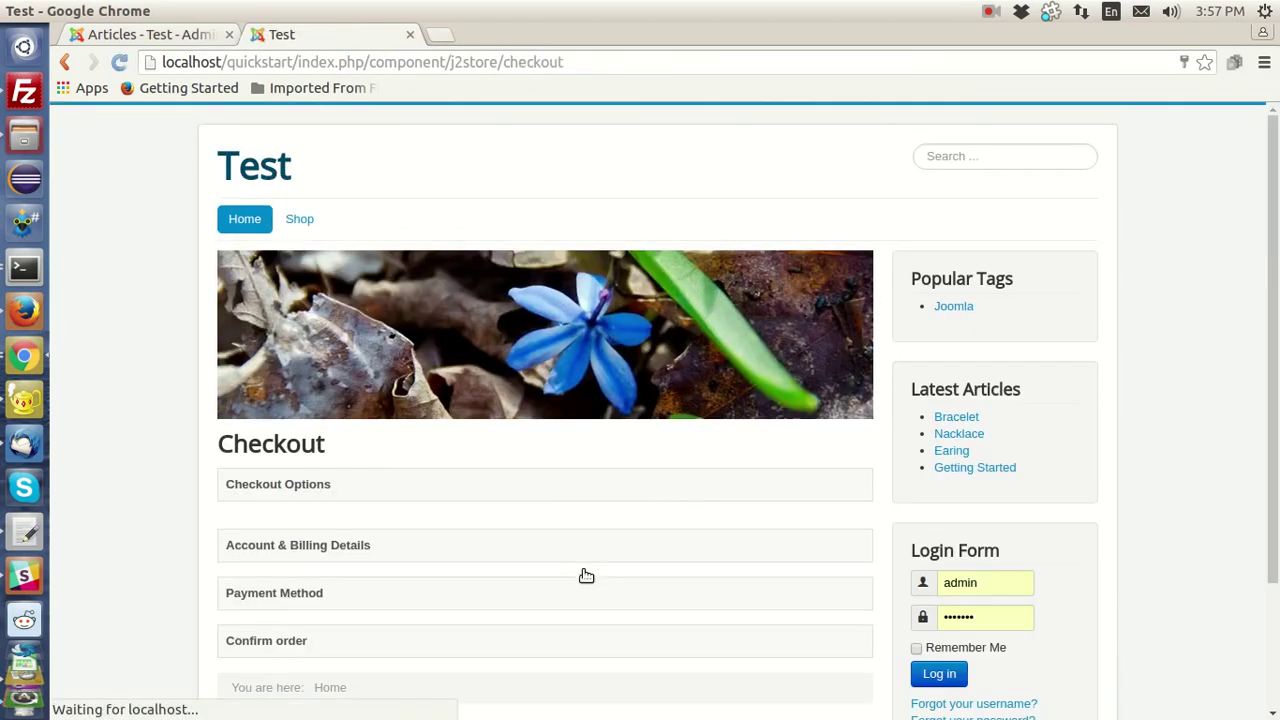
# Log in with the prefilled account credentials in the checkout options to reach the billing address form.
pyautogui.scroll(-2, 586, 577)
pyautogui.scroll(-4, 585, 577)
pyautogui.click(578, 450)
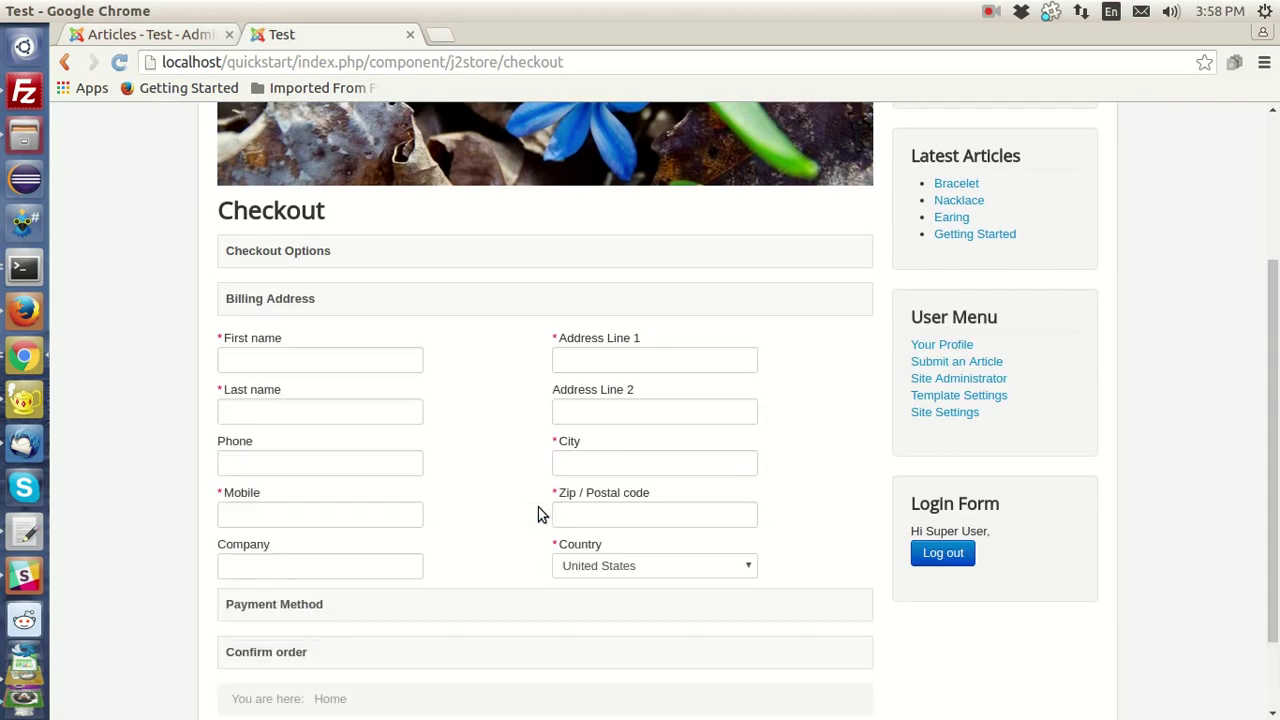
# Fill in the customer's first name, last name and mobile number in the billing address form.
pyautogui.click(338, 360)
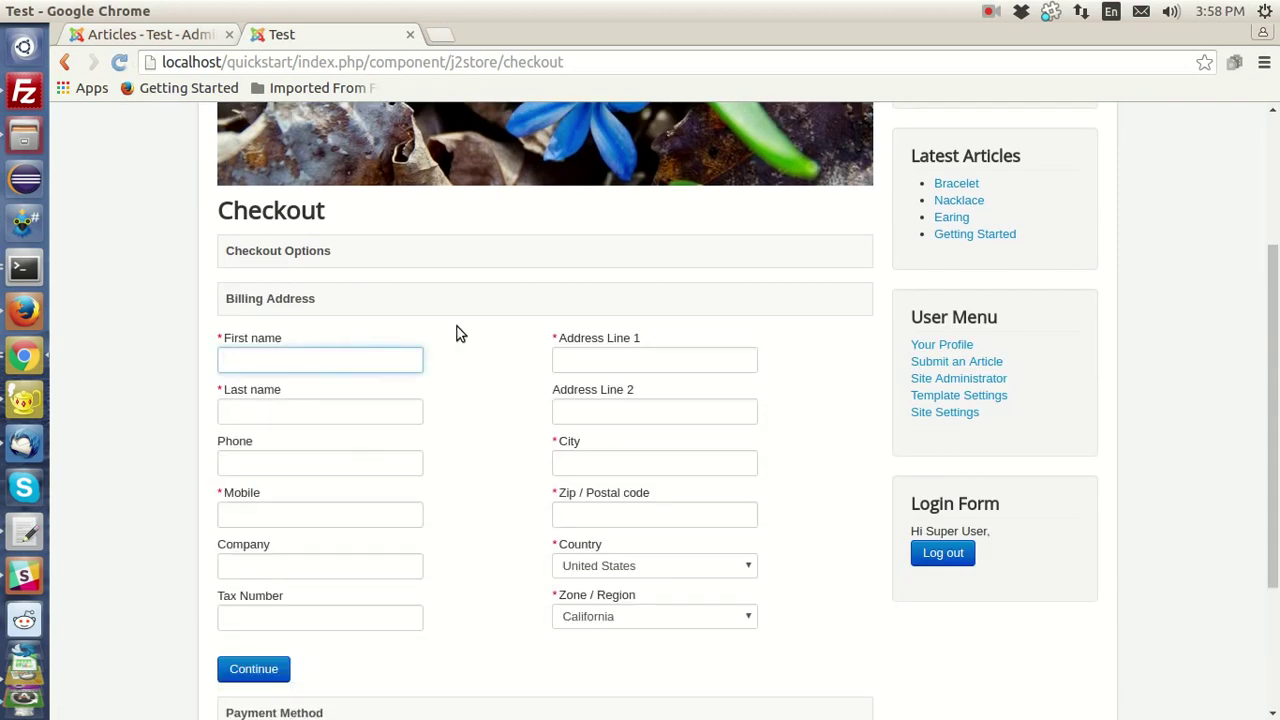
pyautogui.write('Dhamayanthi')
pyautogui.press('Tab')
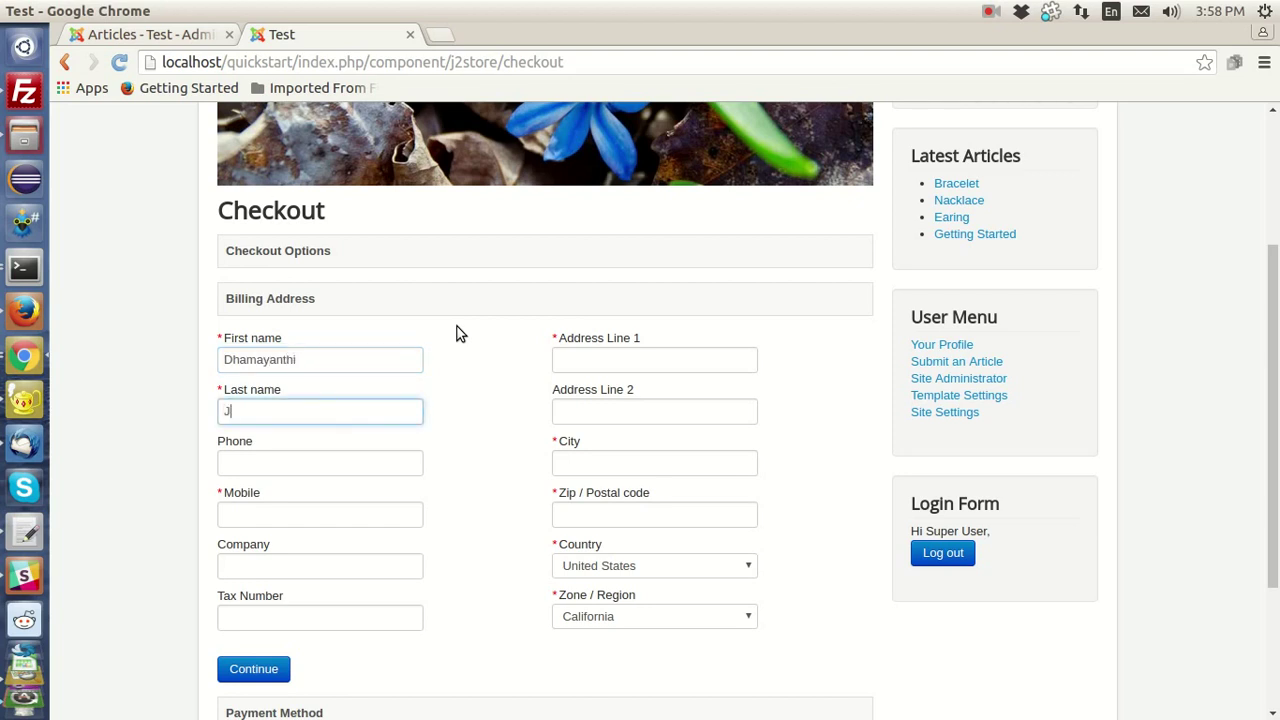
pyautogui.press('Tab')
pyautogui.press('Tab')
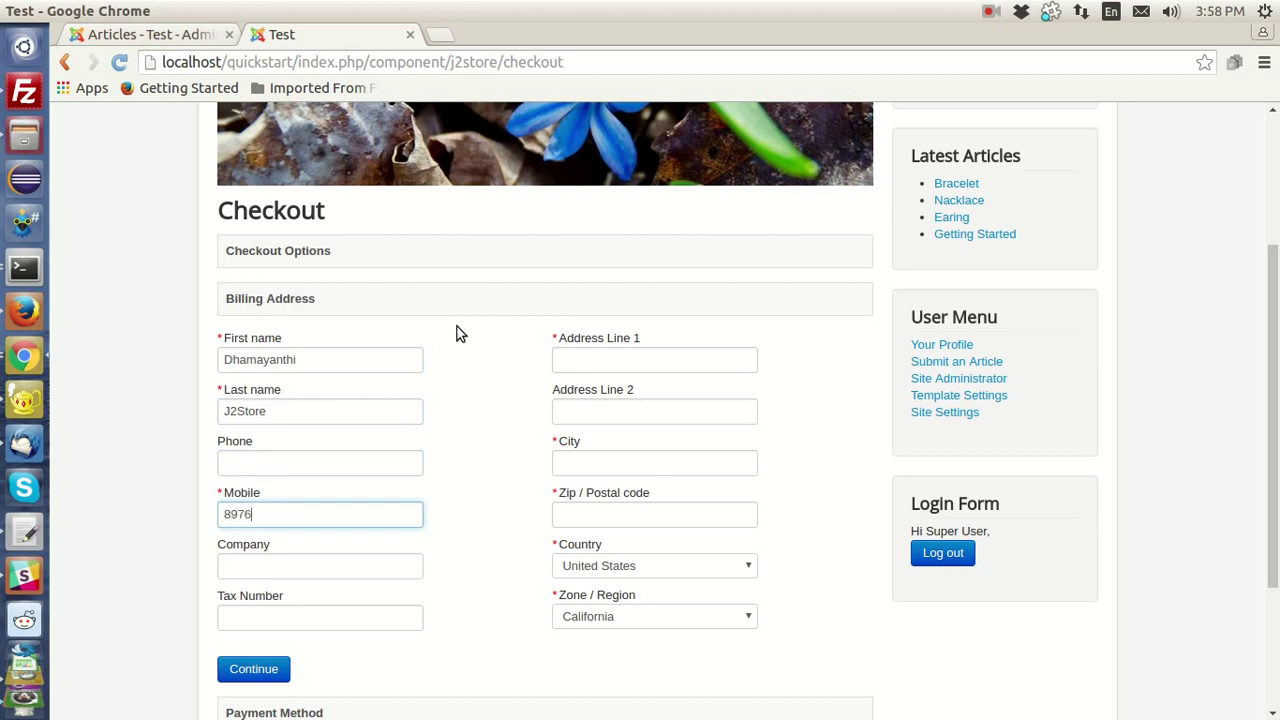
# Enter the customer's street address, city and postal code in the billing address, then continue to the payment method.
pyautogui.press('Tab')
pyautogui.press('Tab')
pyautogui.press('Tab')
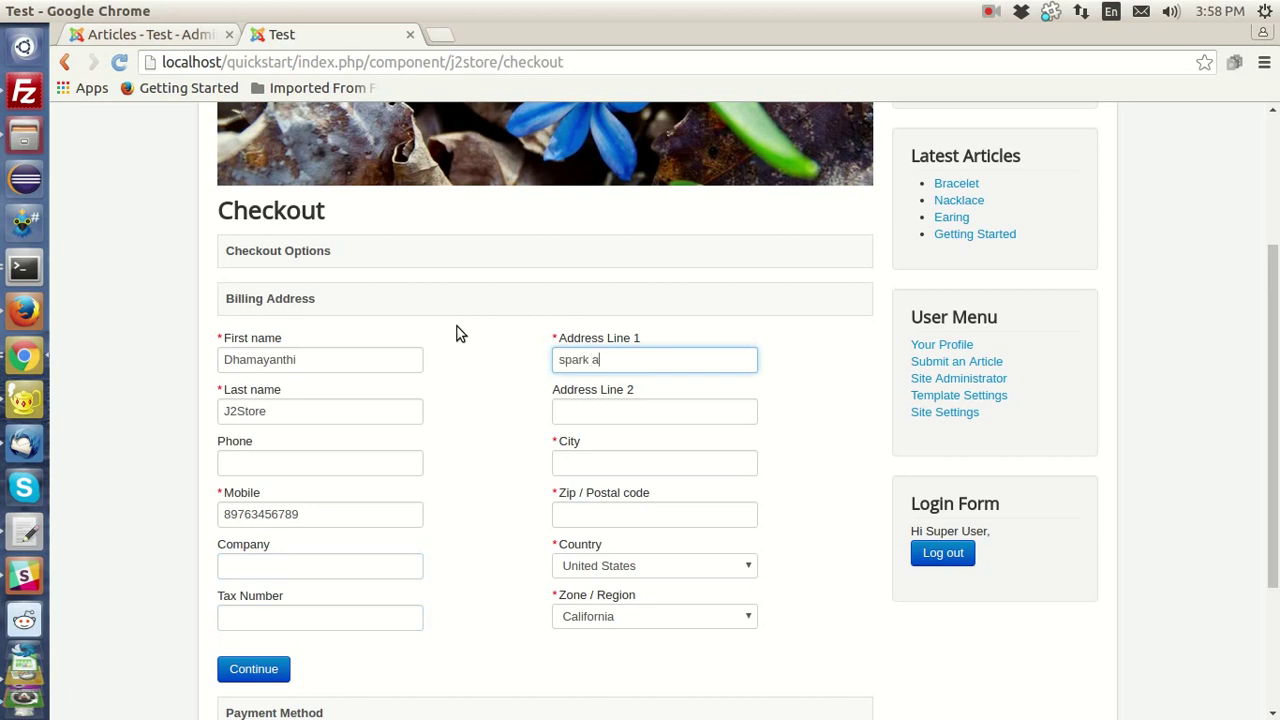
pyautogui.write('spark avenue')
pyautogui.press('Tab')
pyautogui.press('Tab')
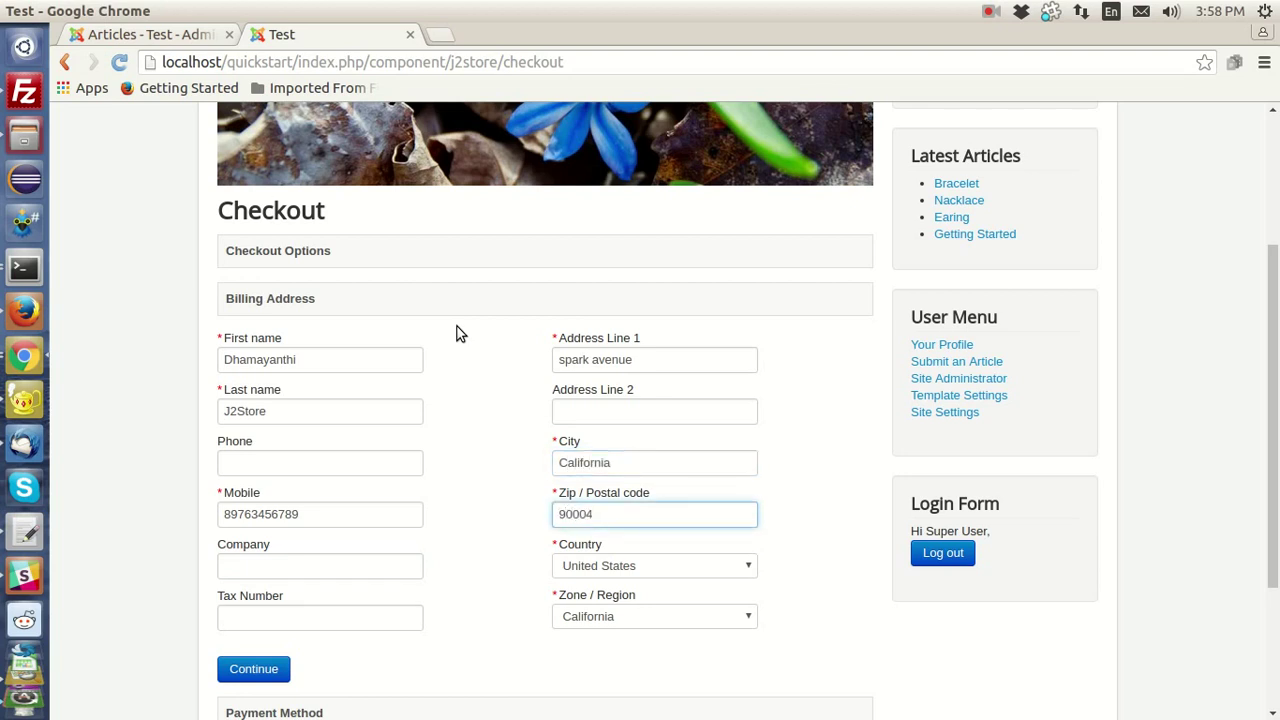
pyautogui.scroll(-3, 457, 333)
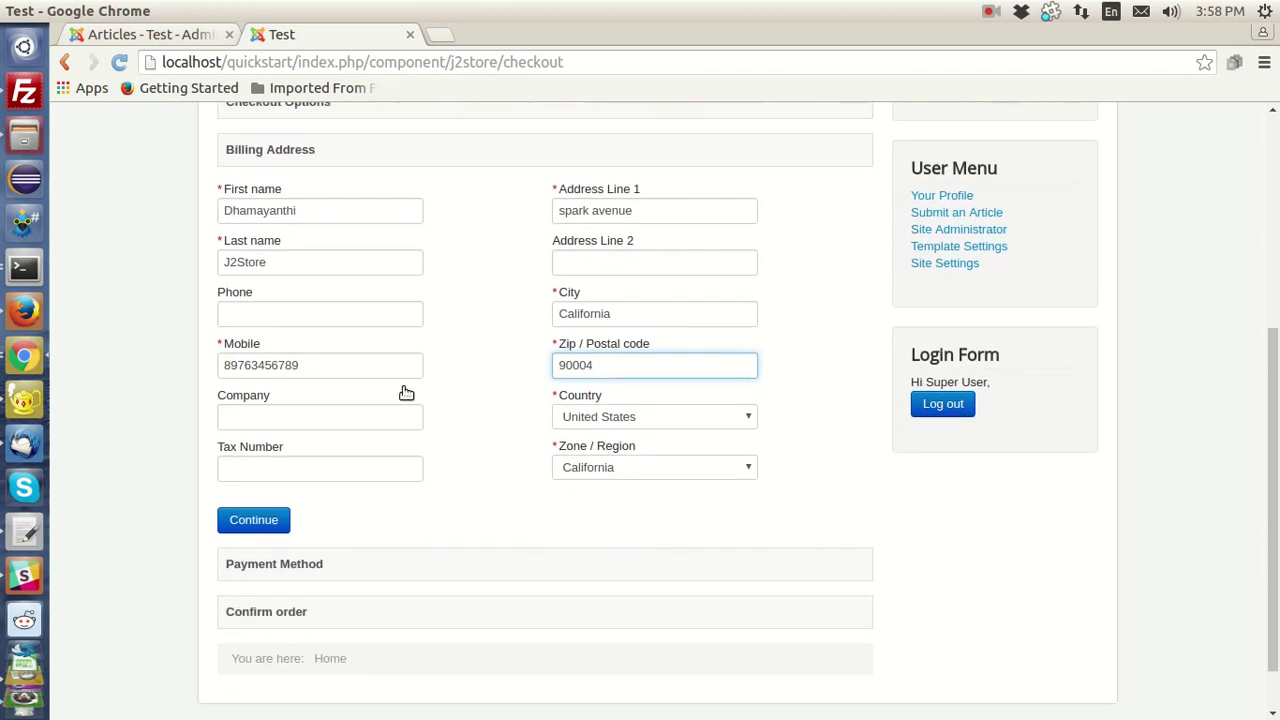
pyautogui.click(270, 523)
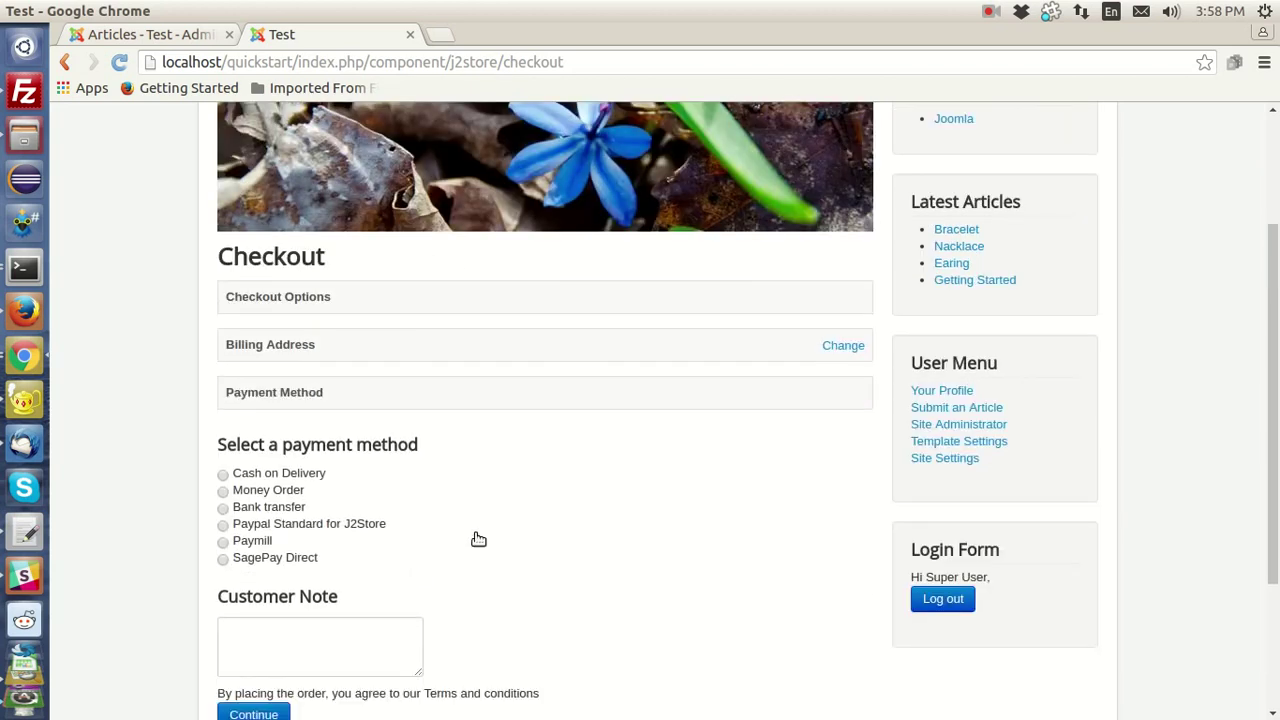
# Choose Cash on Delivery as the payment method, continue to the order summary, and place the Bracelet order.
pyautogui.click(223, 474)
pyautogui.scroll(-4, 596, 542)
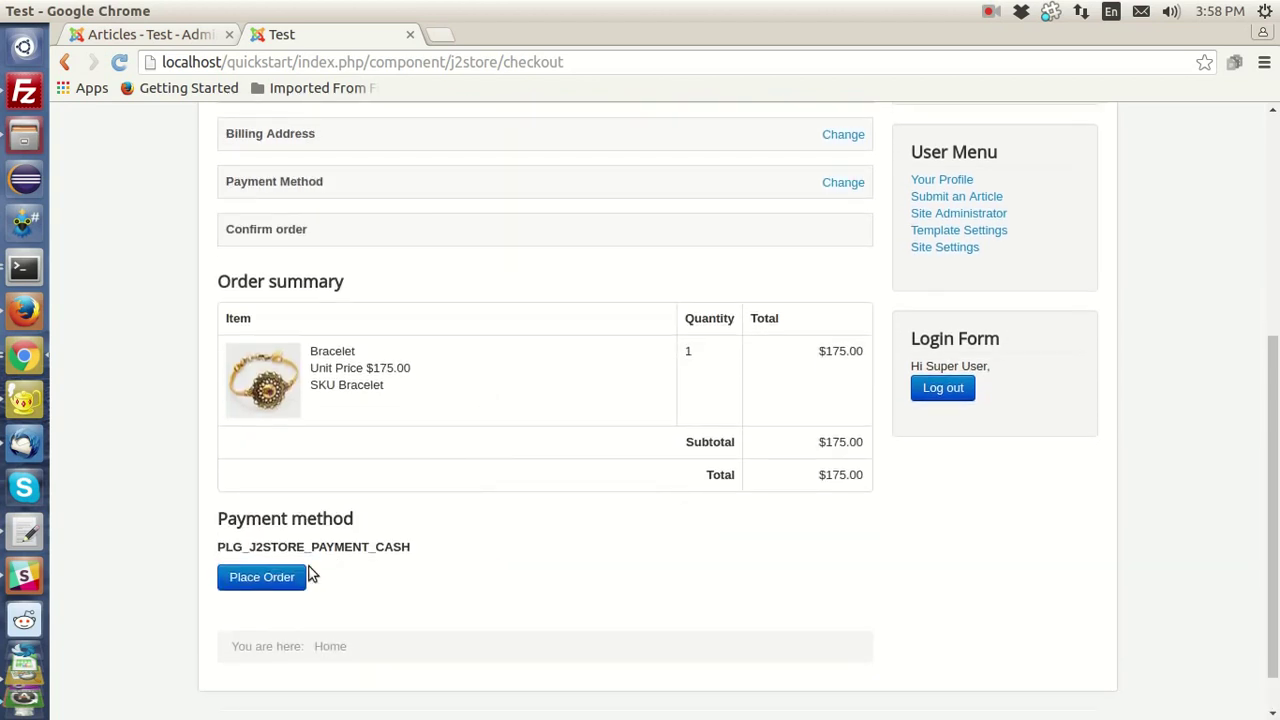
pyautogui.click(288, 579)
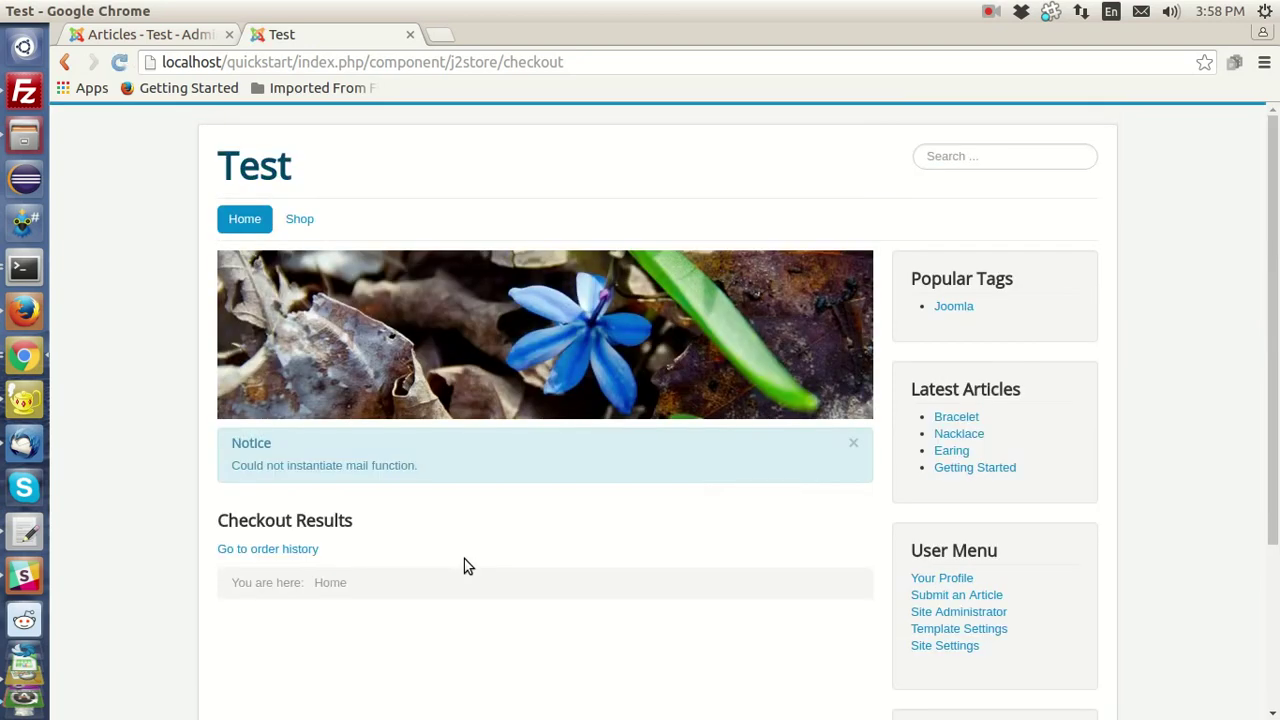
# Open the order history, review the placed order's customer, payment and item details, then close the order view.
pyautogui.click(295, 552)
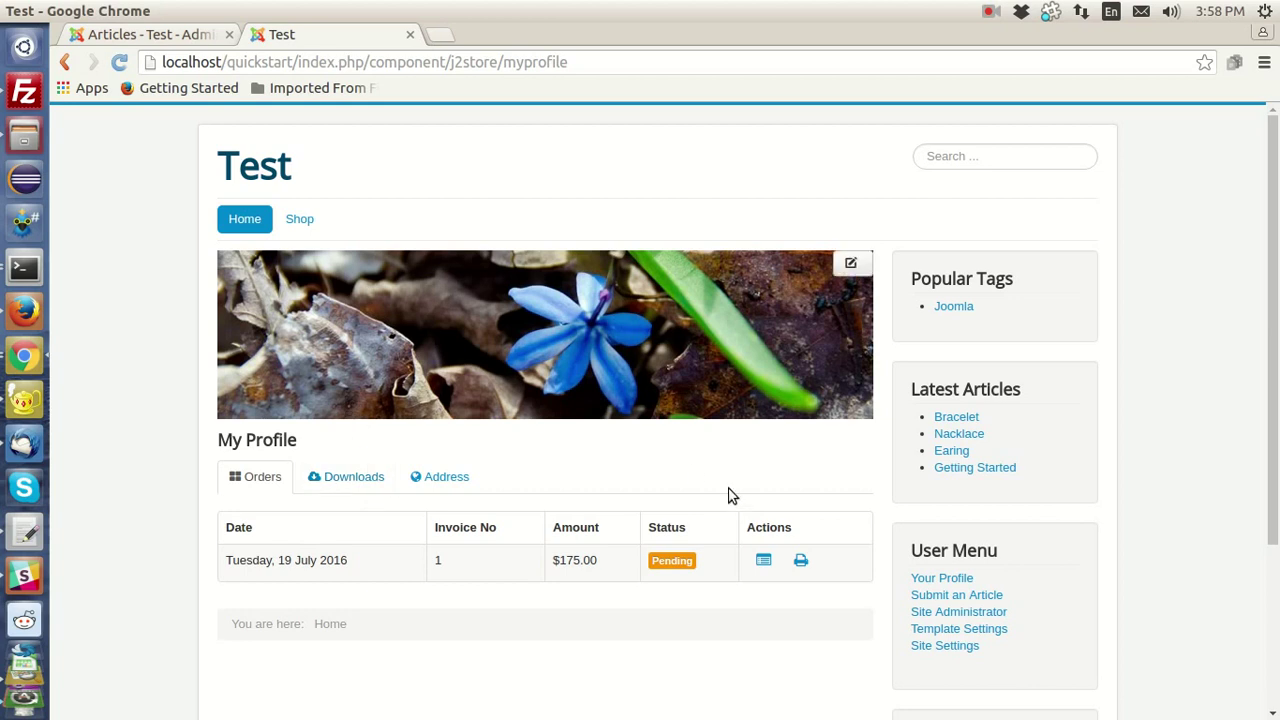
pyautogui.click(763, 560)
pyautogui.scroll(-3, 760, 570)
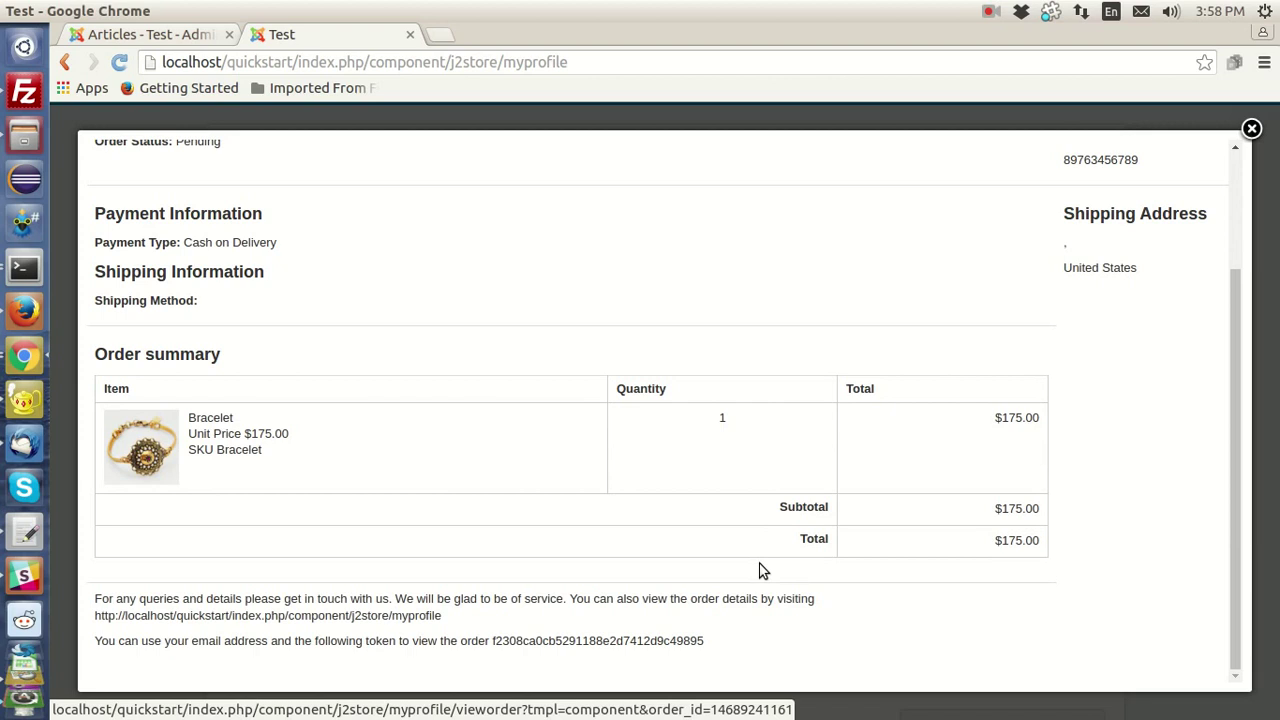
pyautogui.scroll(3, 760, 570)
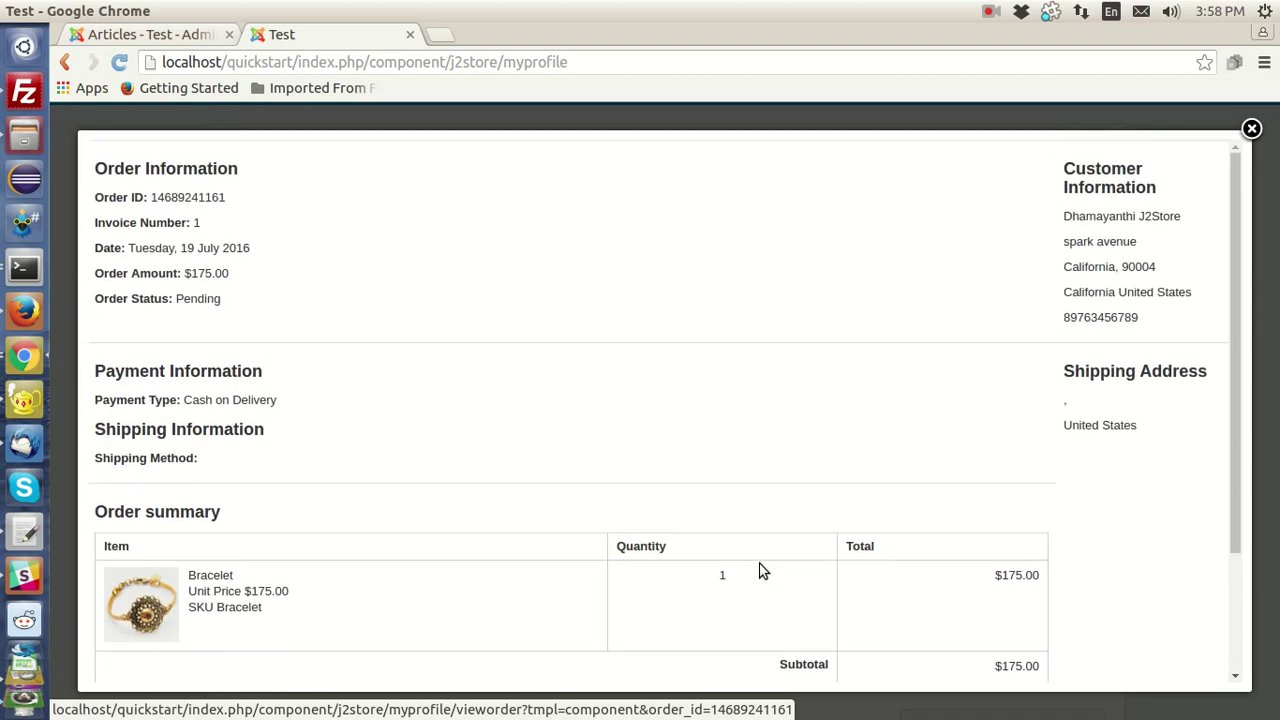
pyautogui.click(1251, 129)
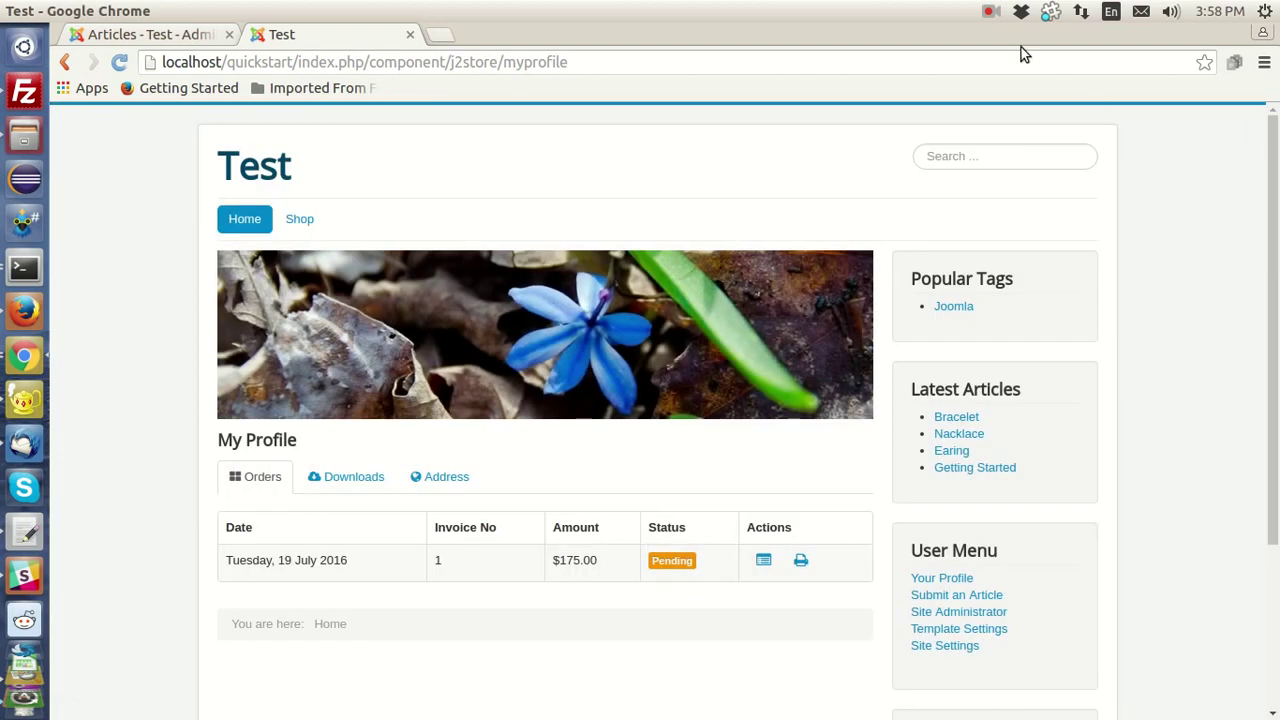